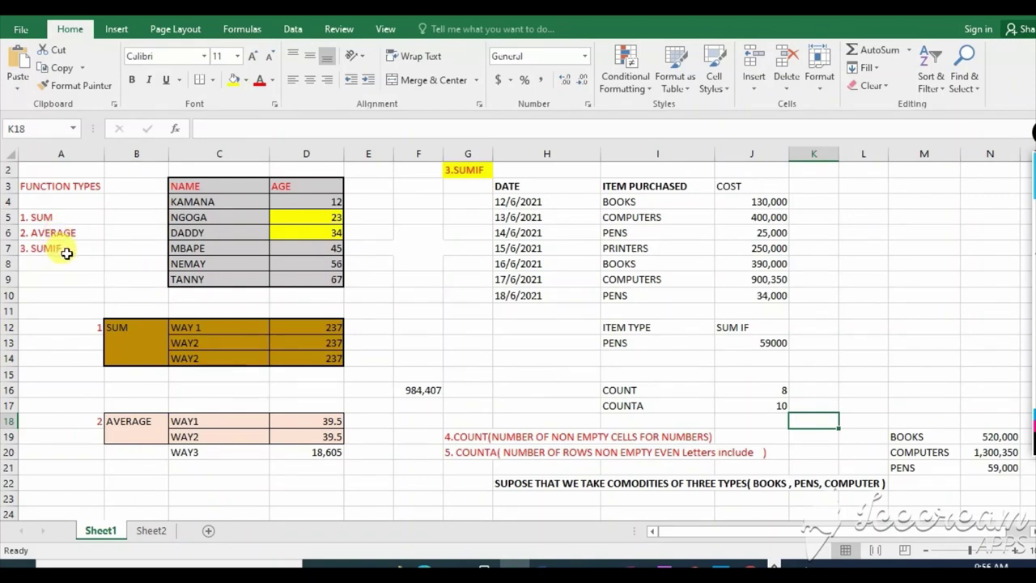
Copy the SUMIF section G2:N24 and paste it starting at cell U3
click(427, 268)
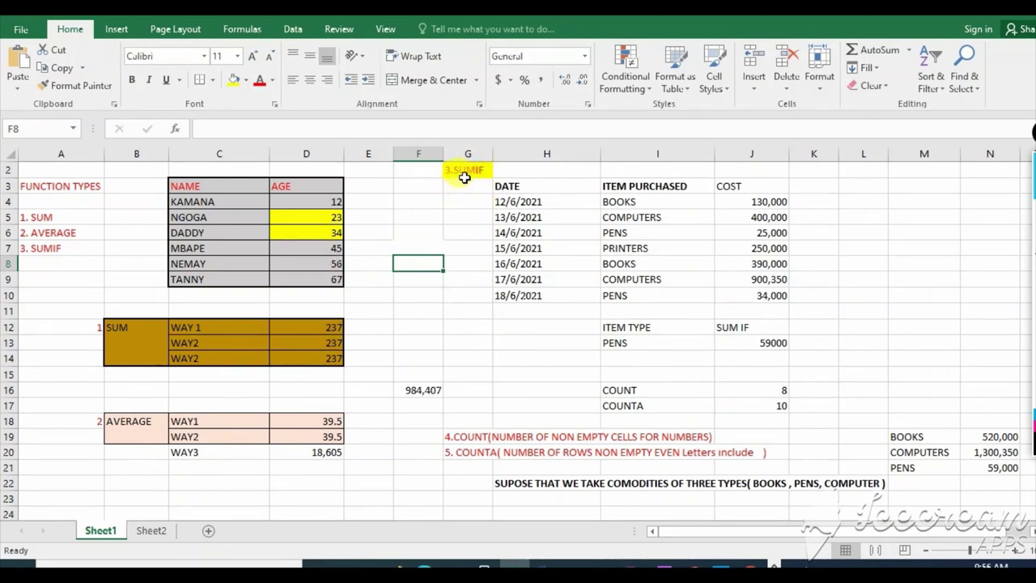
click(463, 174)
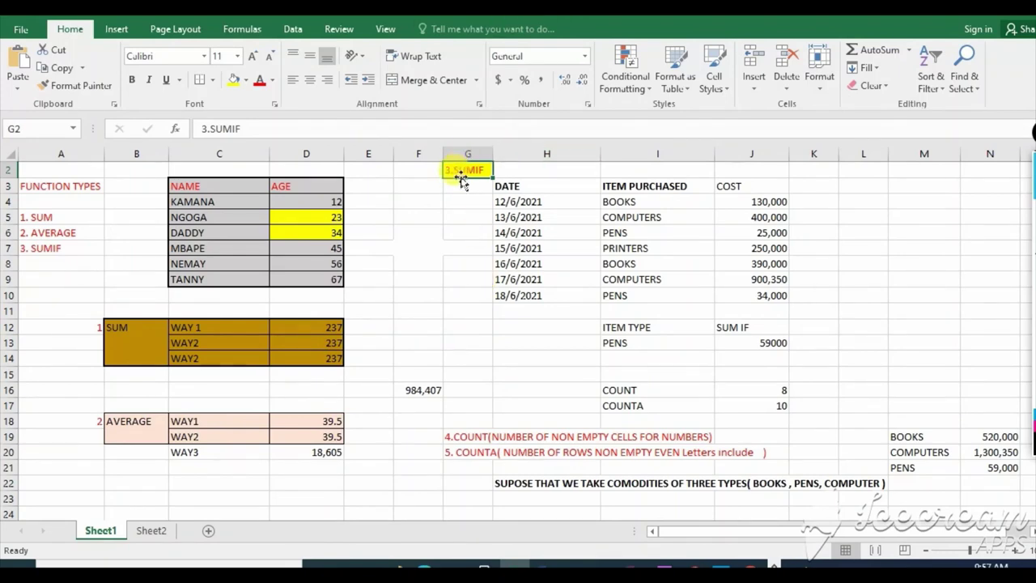
mouse_move(458, 170)
mouse_down()
mouse_move(936, 323)
mouse_move(800, 515)
mouse_move(760, 514)
mouse_up()
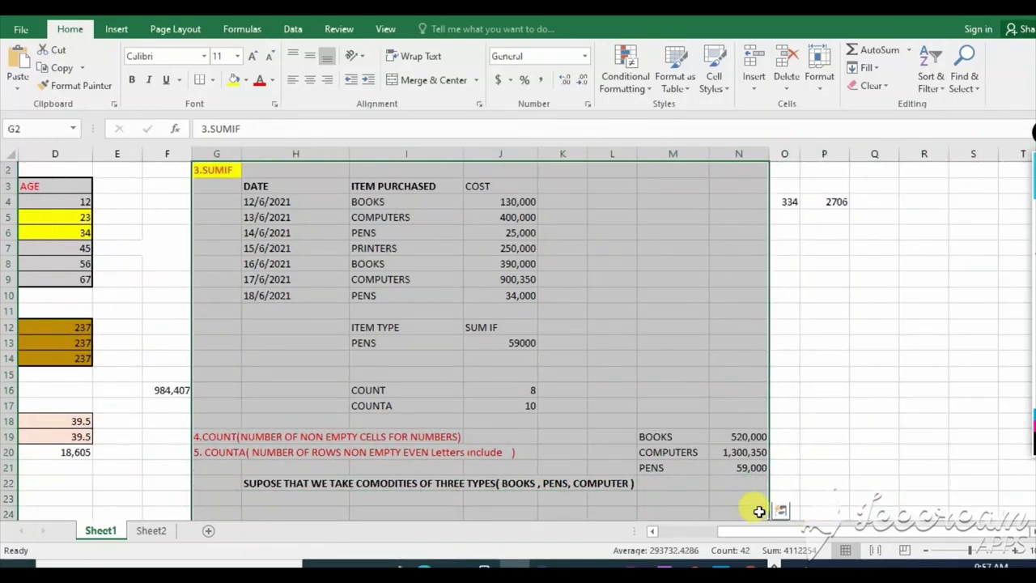
key(ctrl+c)
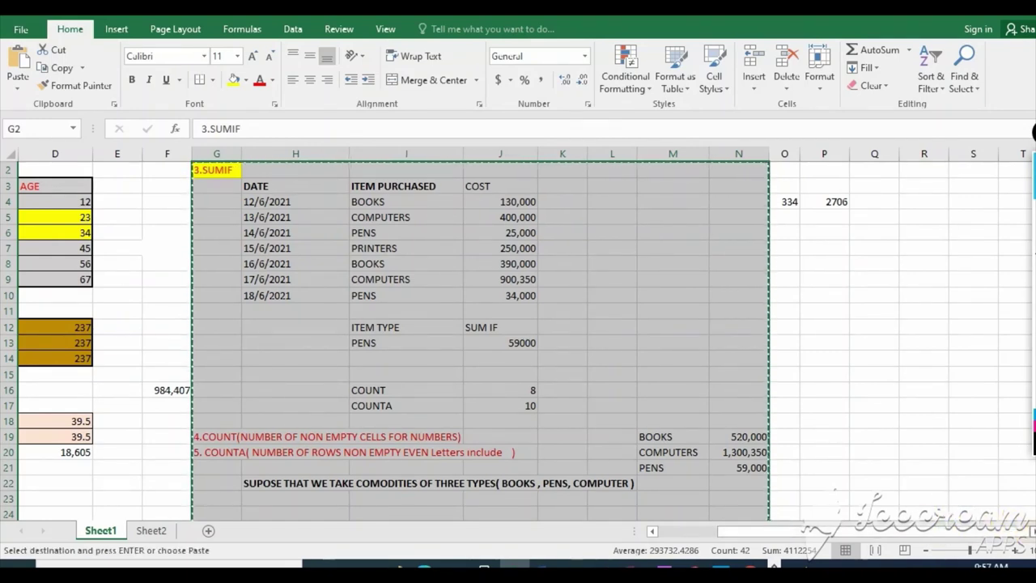
scroll(1026, 536, right, 5)
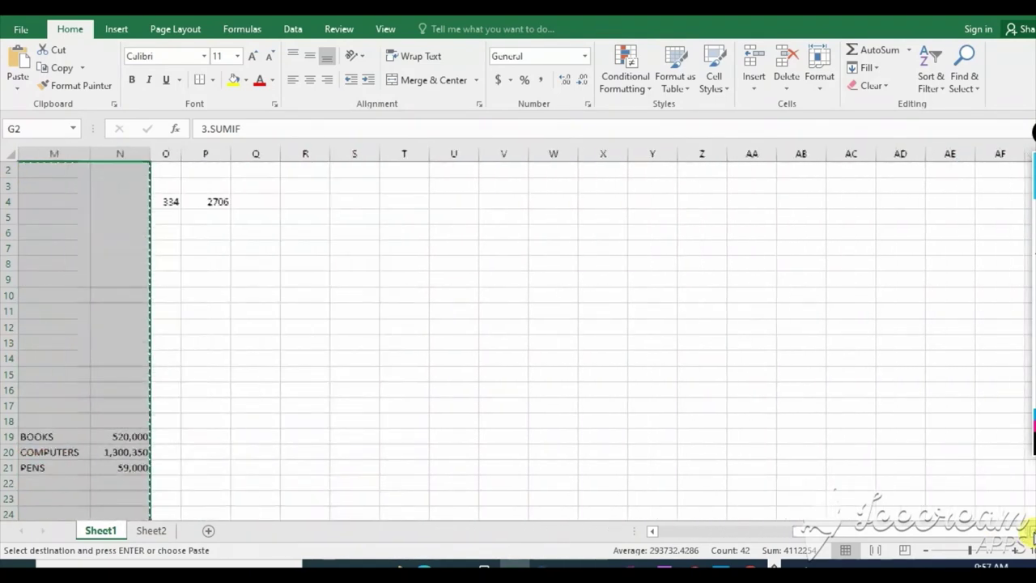
scroll(1027, 536, right, 2)
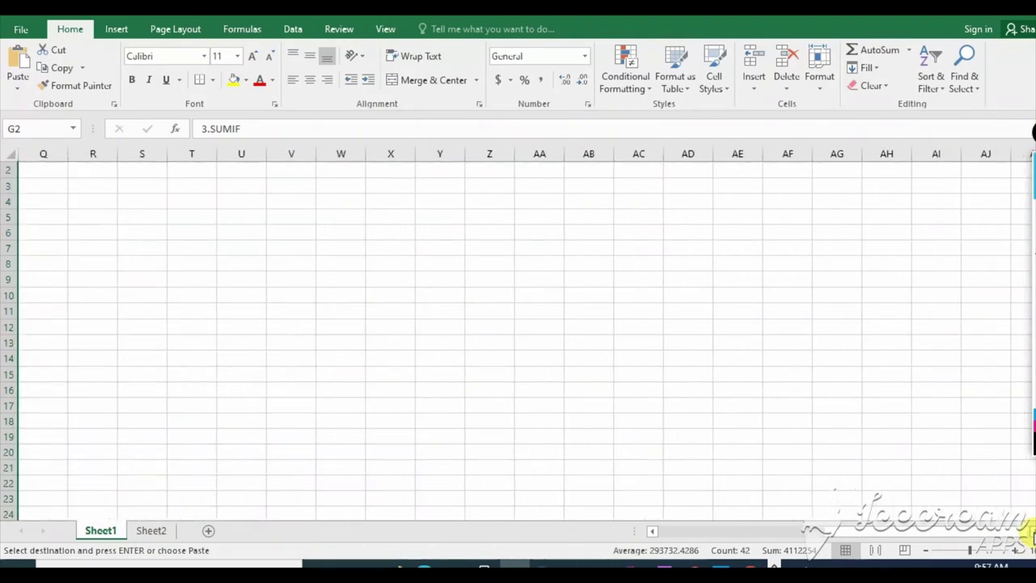
click(236, 187)
key(ctrl+v)
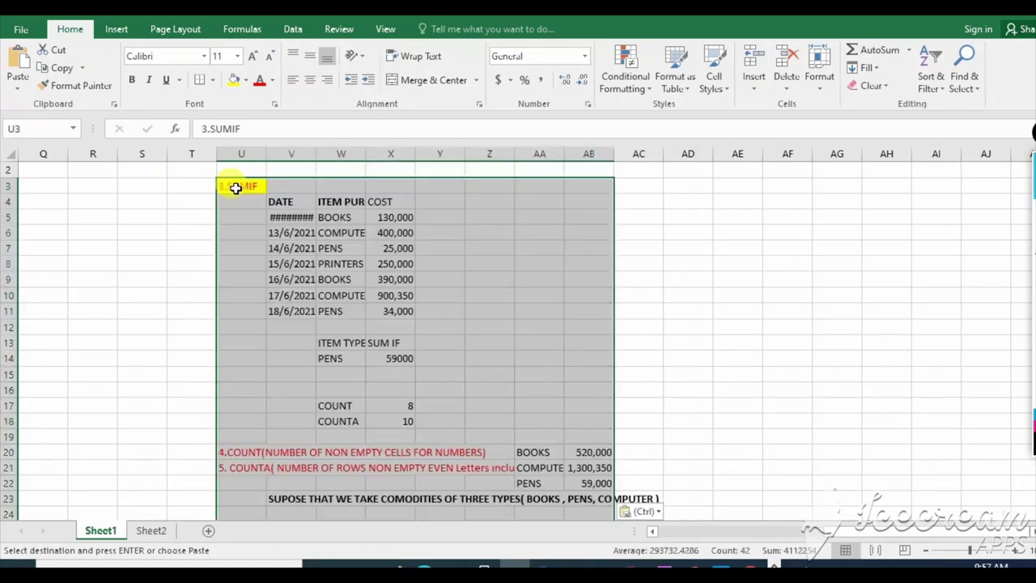
Widen columns V and W so full dates and item names like COMPUTERS display
click(532, 343)
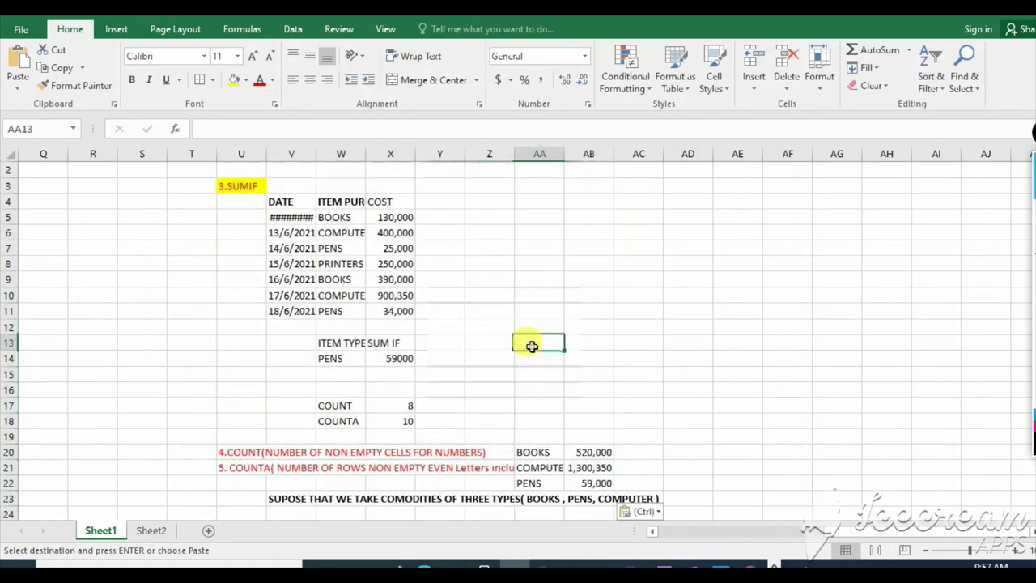
click(298, 216)
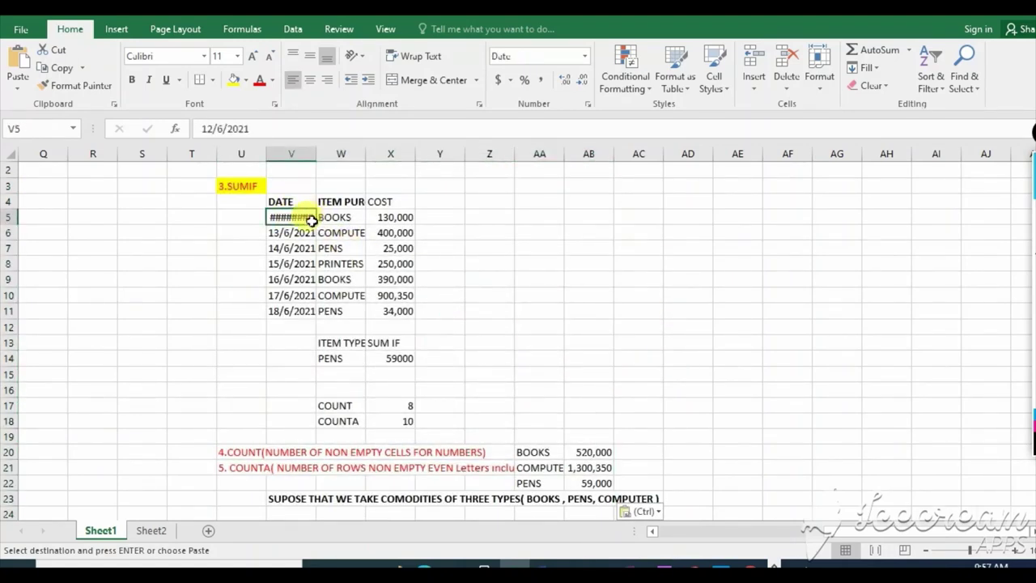
drag(316, 155, 349, 155)
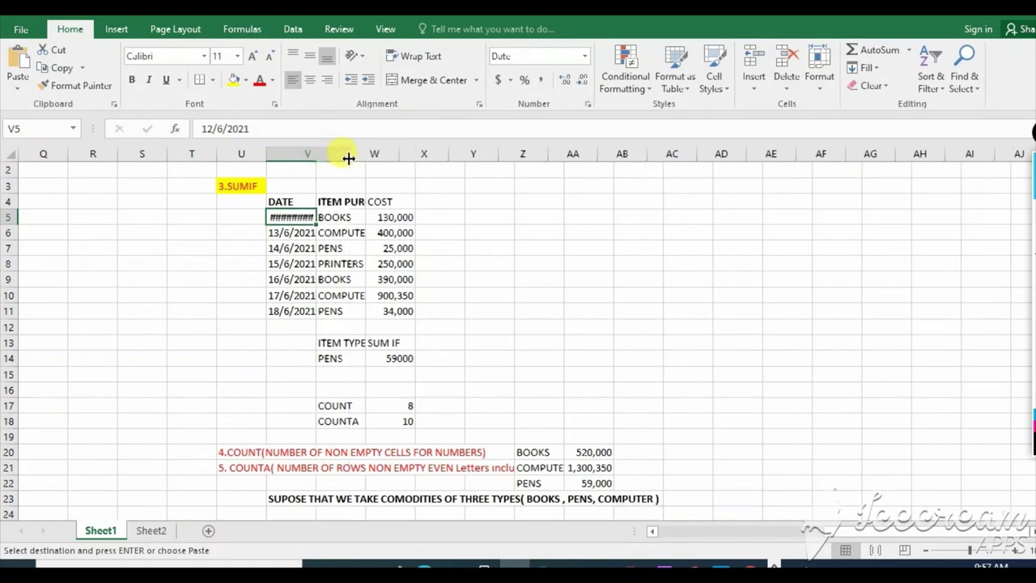
drag(448, 154, 471, 155)
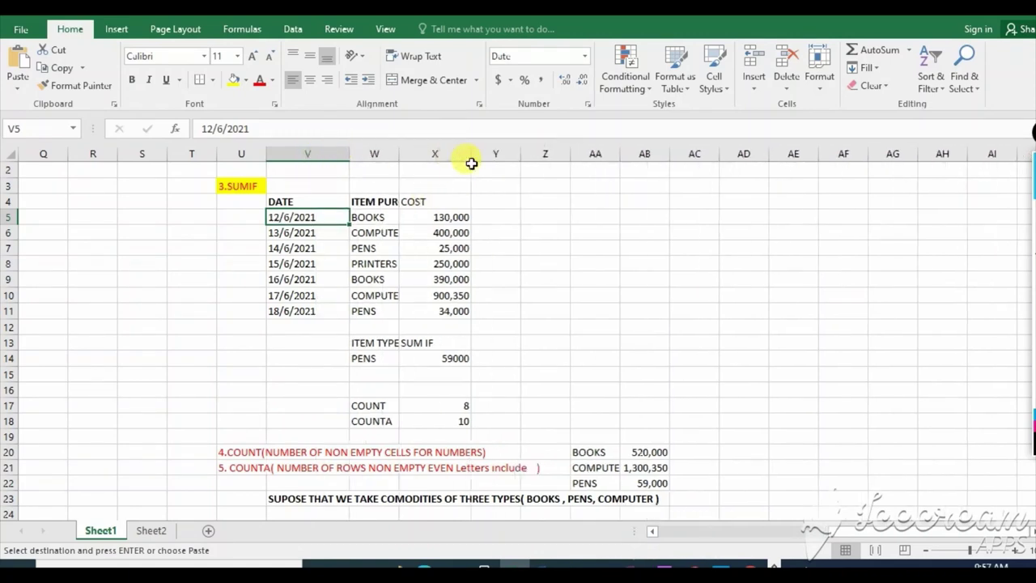
drag(399, 154, 418, 154)
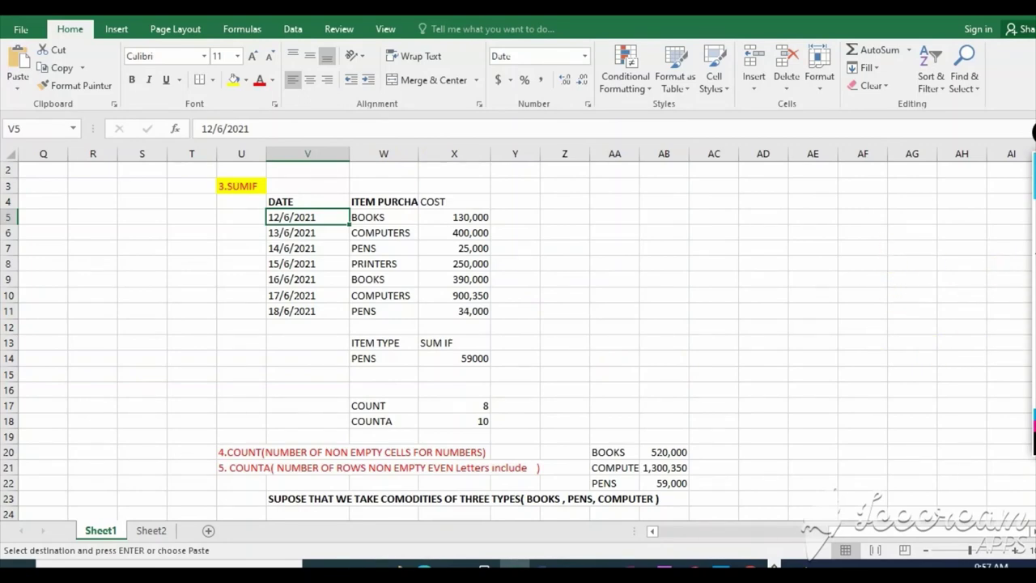
scroll(518, 340, down, 1)
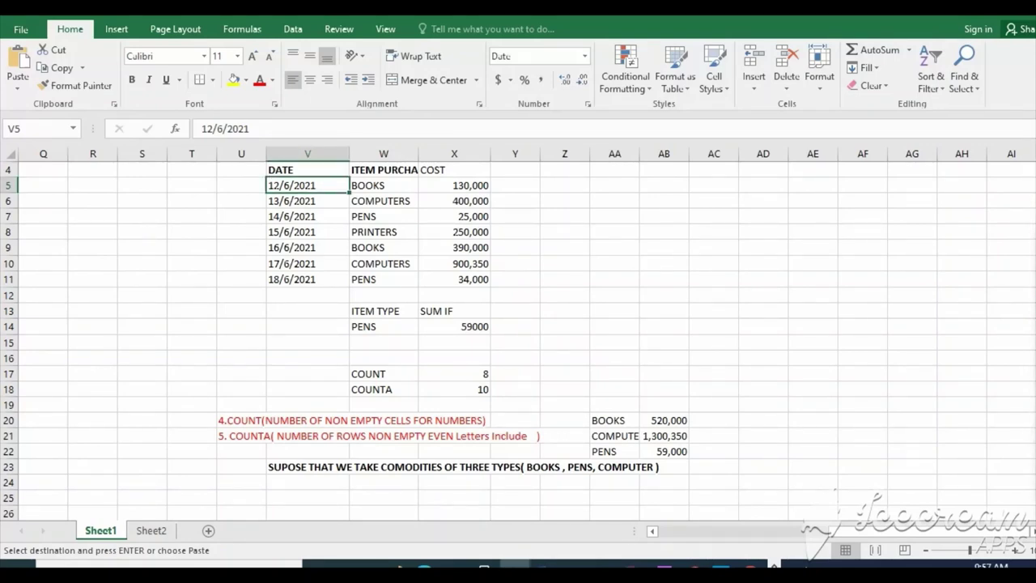
scroll(1029, 243, up, 3)
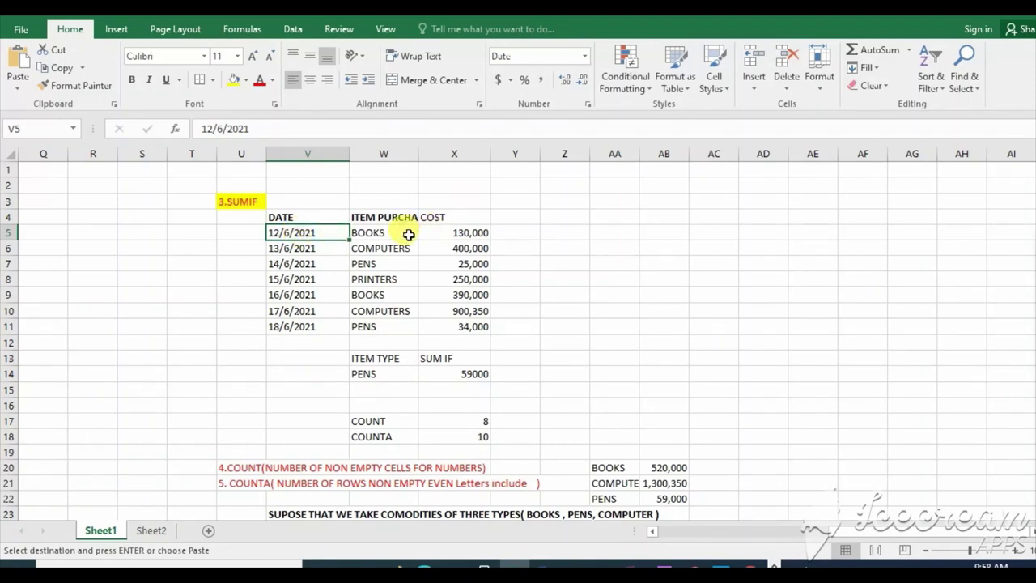
click(409, 234)
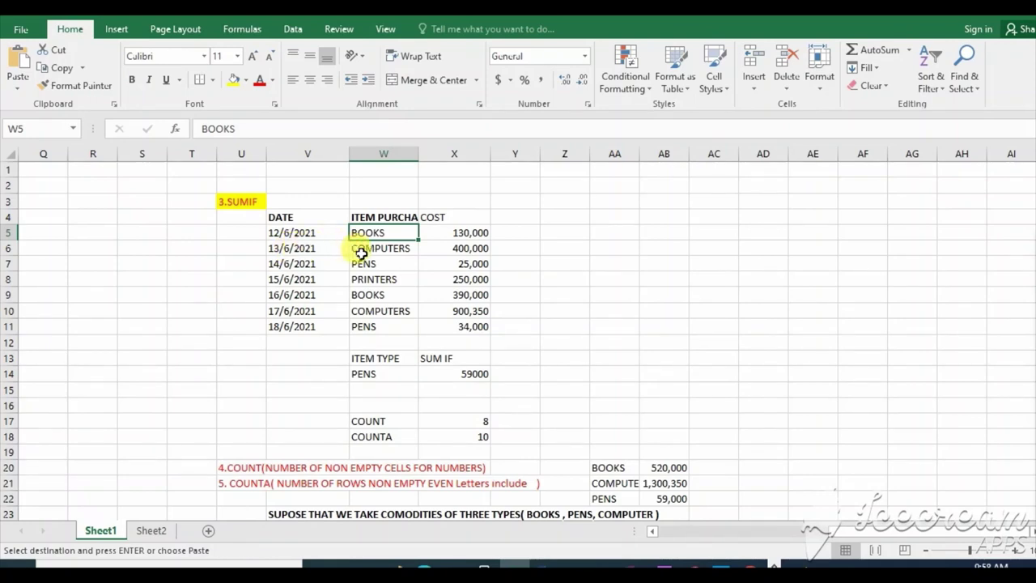
click(387, 246)
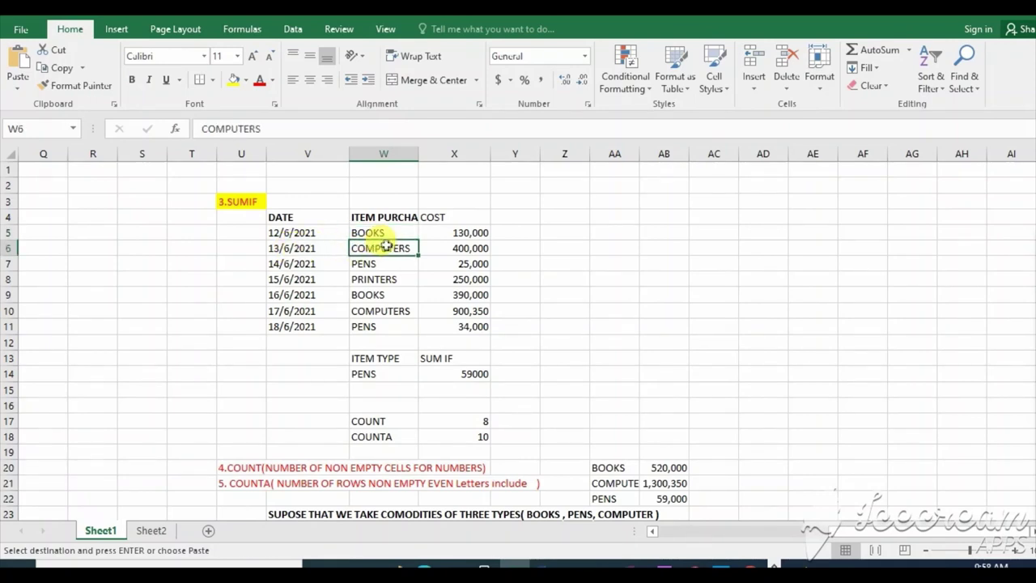
click(471, 250)
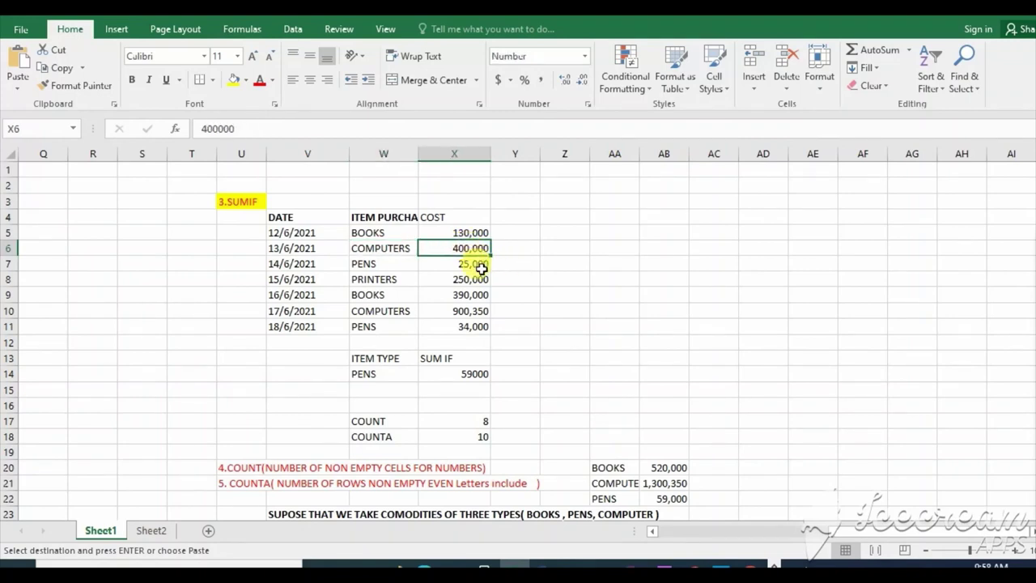
click(307, 265)
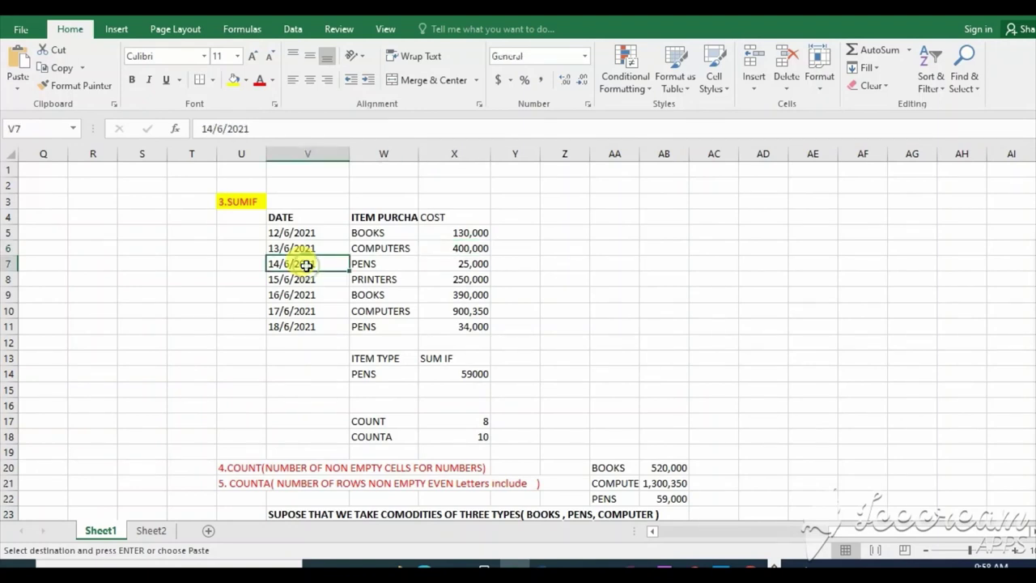
click(390, 264)
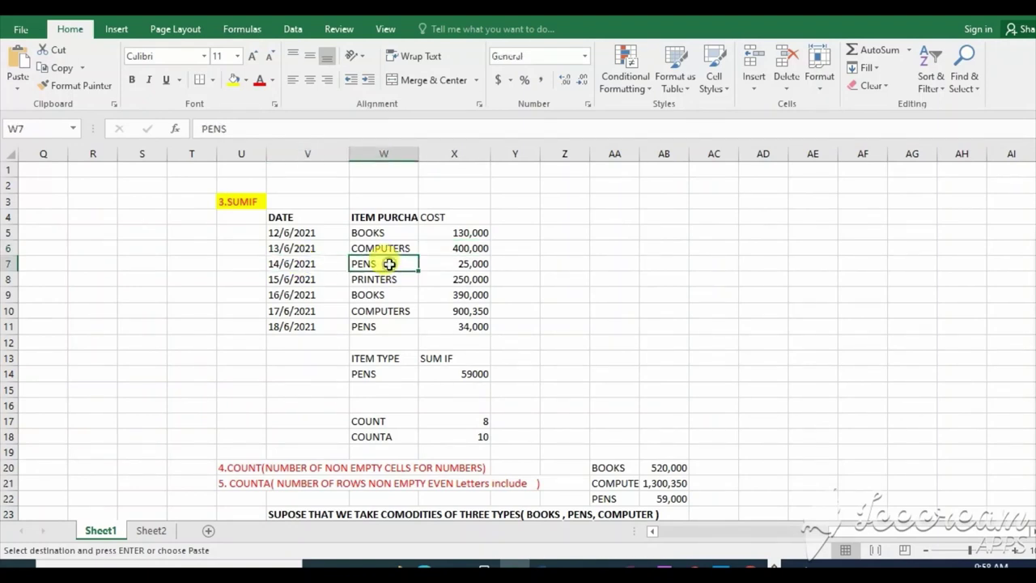
click(301, 283)
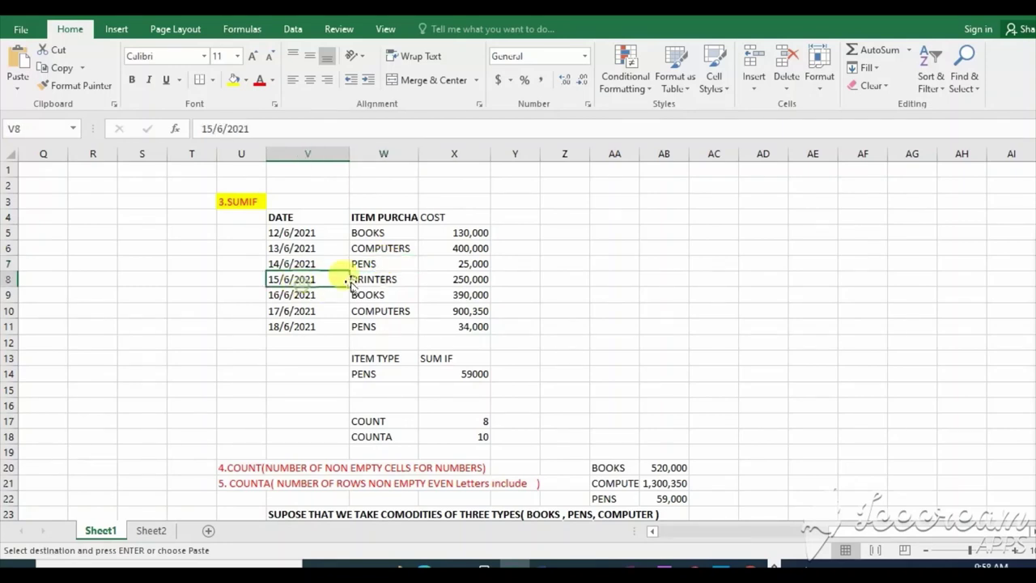
click(476, 280)
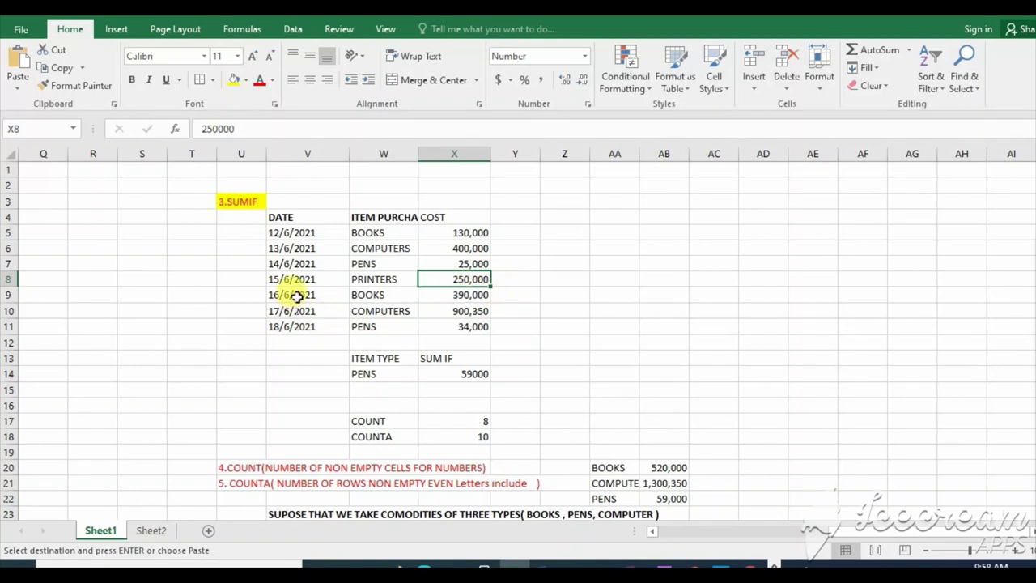
click(372, 295)
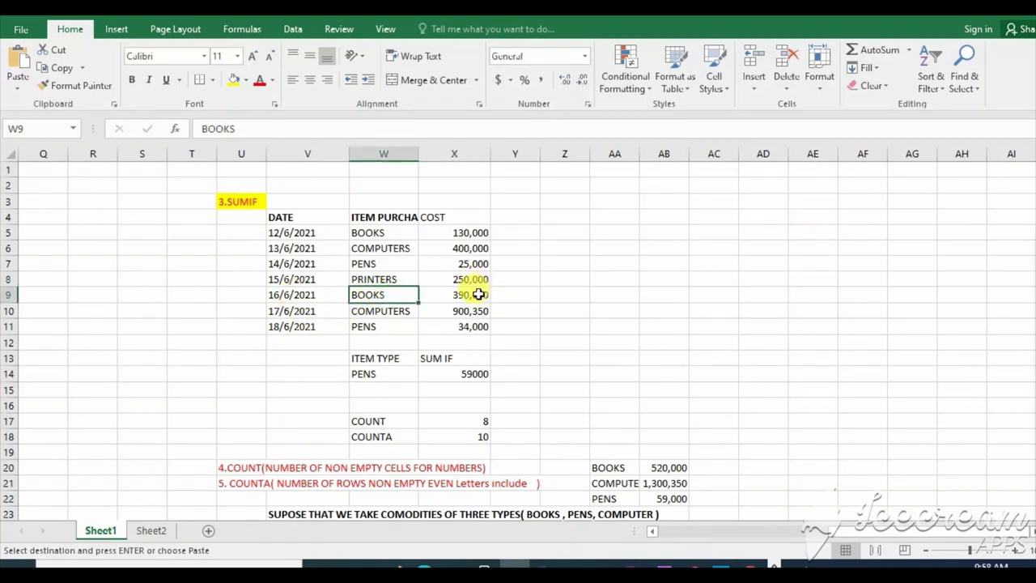
click(307, 314)
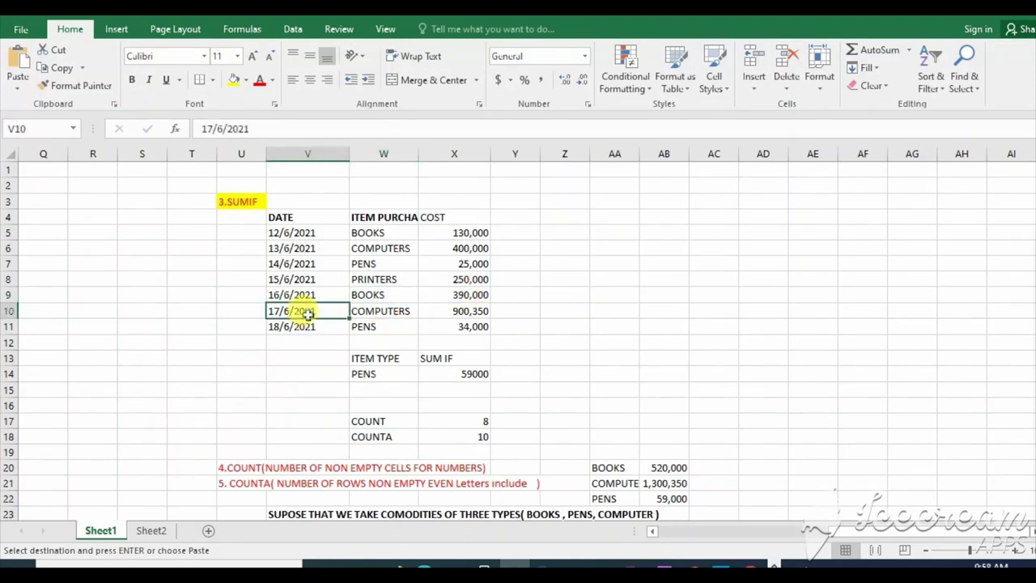
click(406, 311)
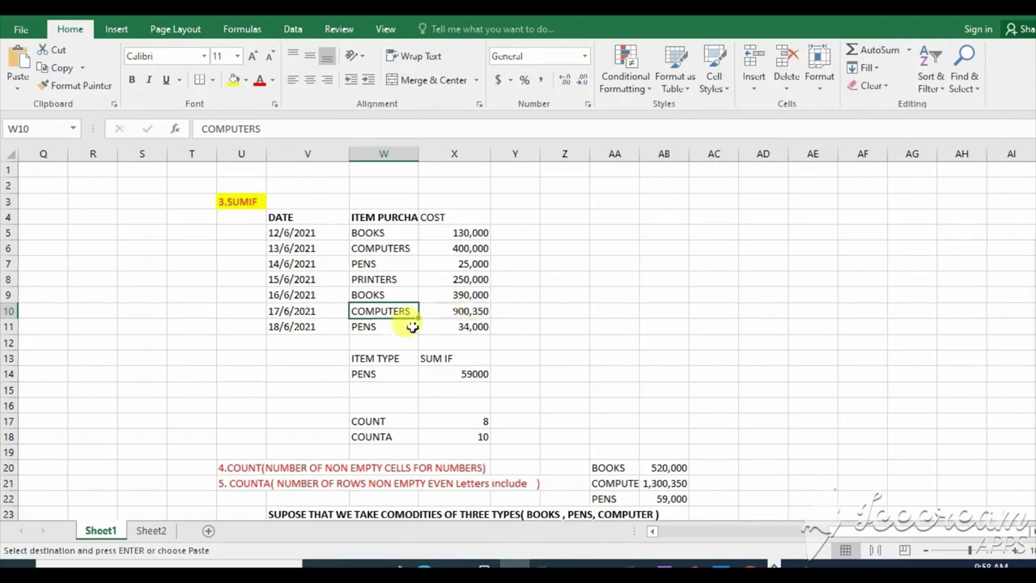
click(506, 338)
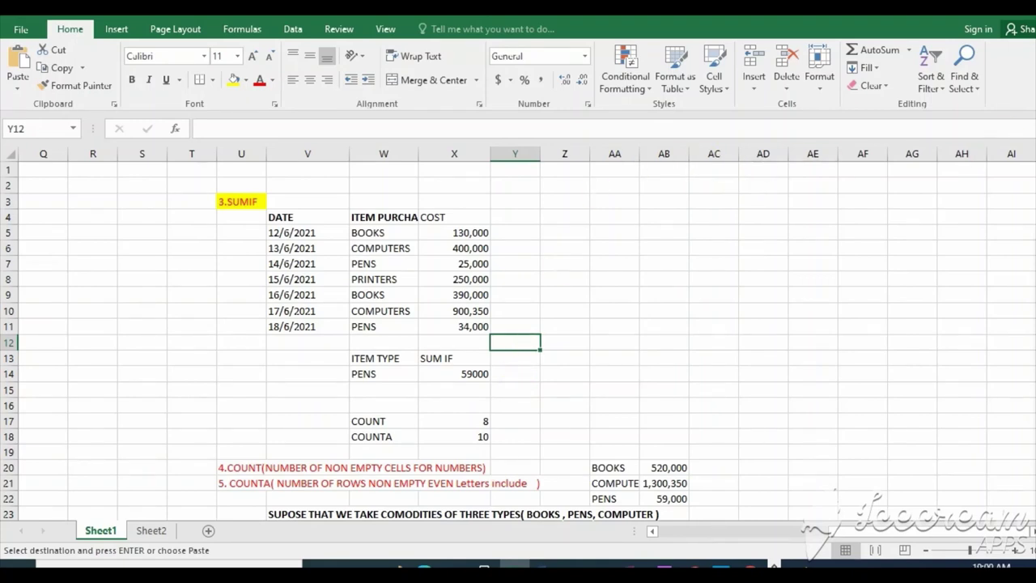
Erase the pen loops drawn around the U3 purchase table and circle the 3.SUMIF heading
mouse_move(982, 290)
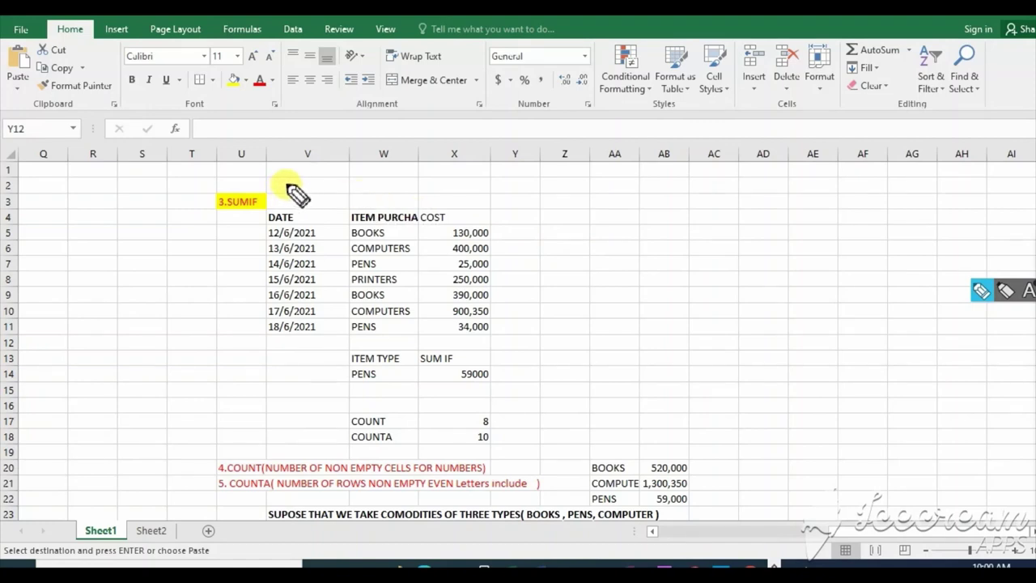
mouse_move(286, 186)
mouse_down()
mouse_move(217, 202)
mouse_move(323, 443)
mouse_move(481, 453)
mouse_up()
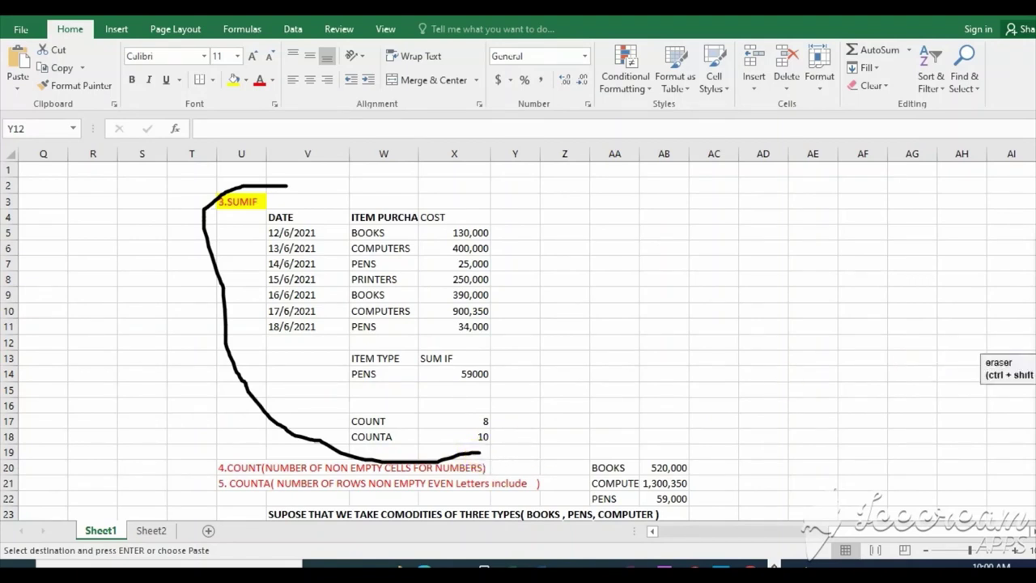
click(1026, 413)
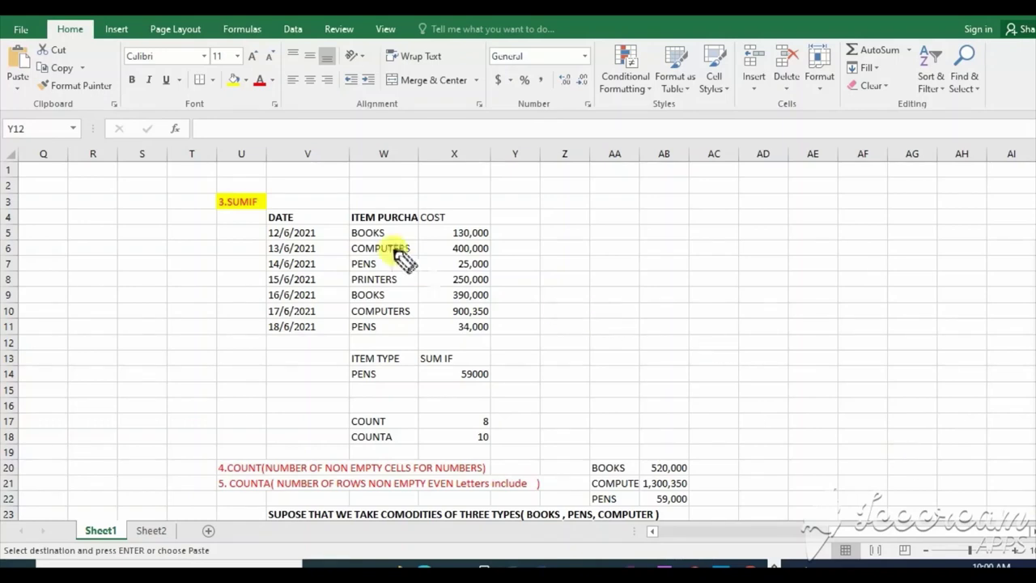
mouse_move(295, 193)
mouse_down()
mouse_move(332, 435)
mouse_move(552, 269)
mouse_move(298, 192)
mouse_up()
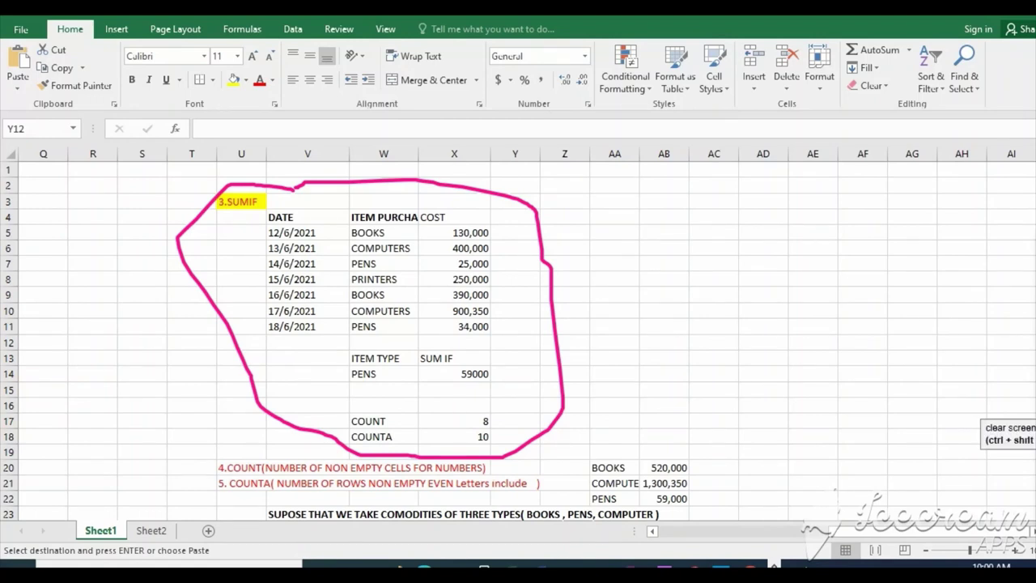
click(1026, 417)
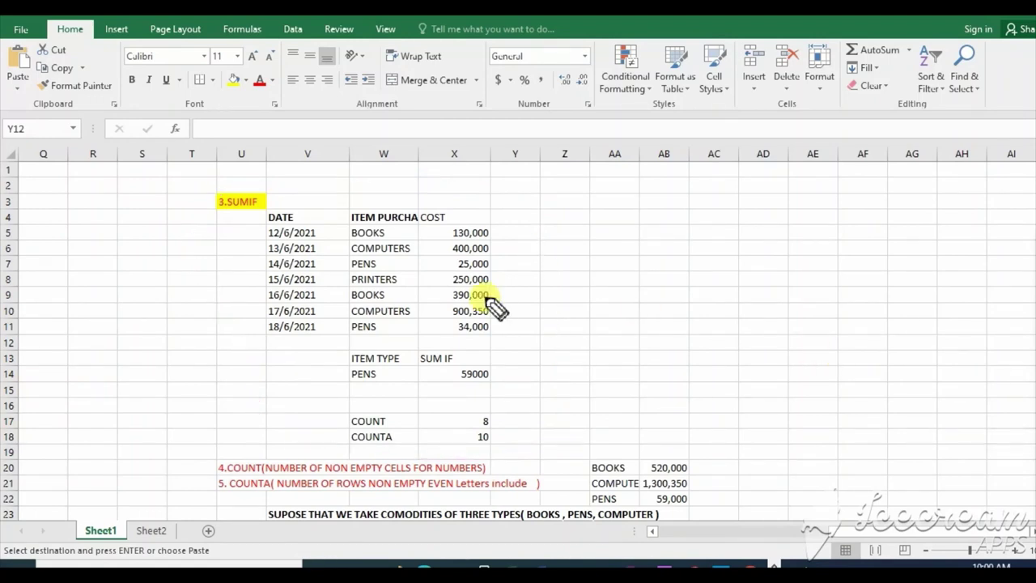
mouse_move(241, 182)
mouse_down()
mouse_move(234, 227)
mouse_move(281, 194)
mouse_move(243, 182)
mouse_up()
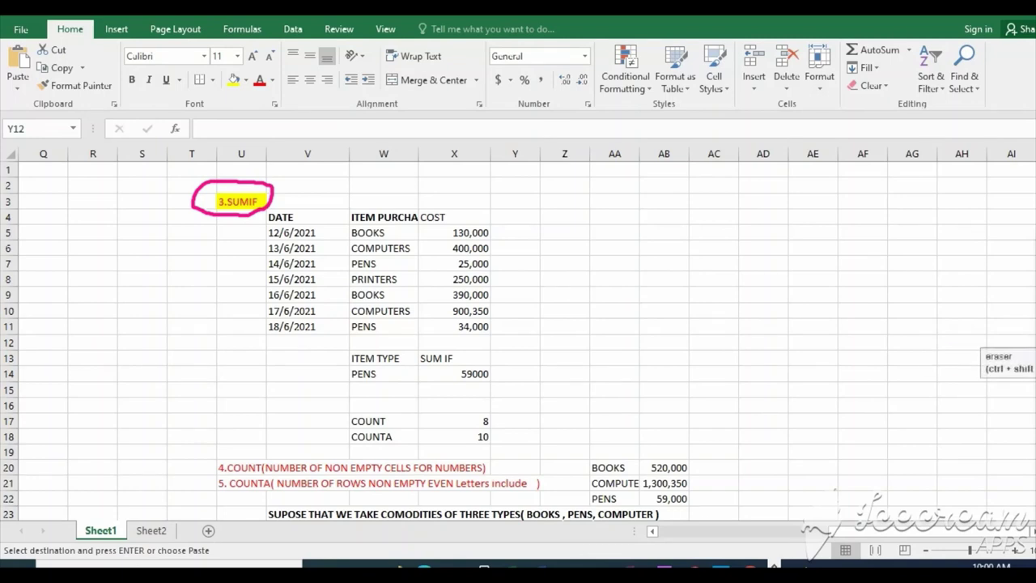
Underline BOOKS (W5, W9) in pink, COMPUTERS (W10) in yellow, and PENS (W7, W11) in blue
click(980, 291)
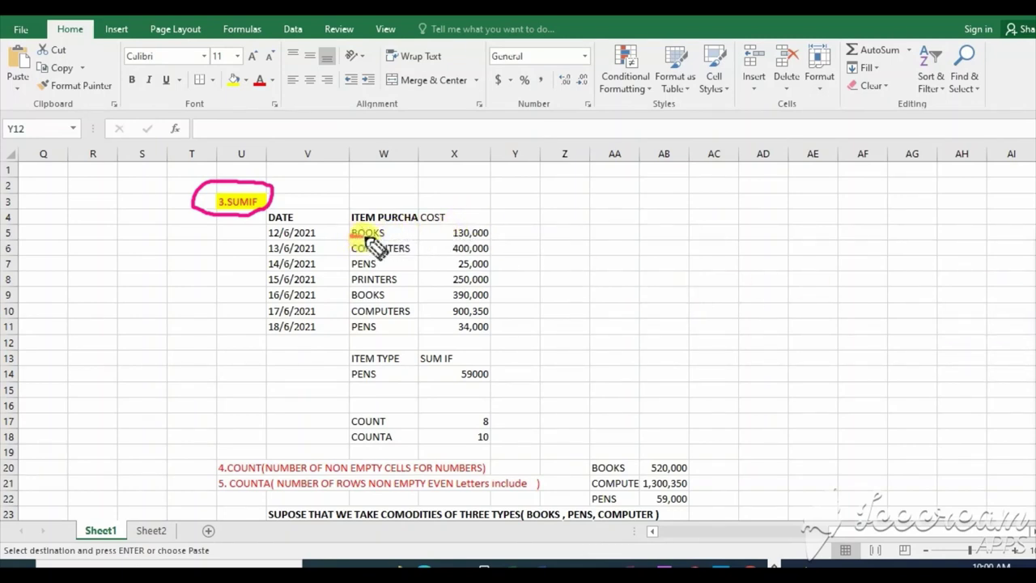
drag(351, 236, 385, 237)
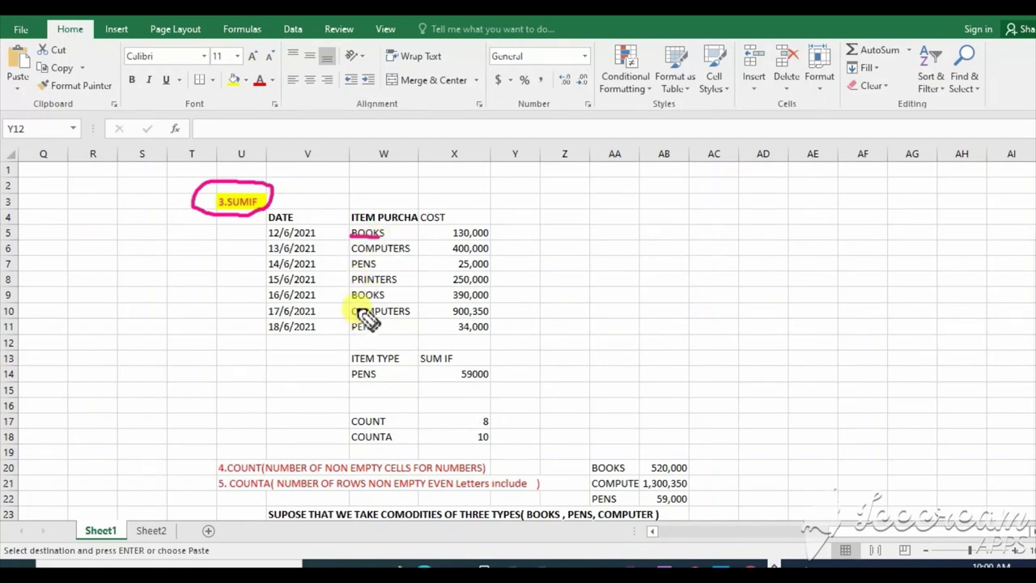
drag(346, 300, 387, 299)
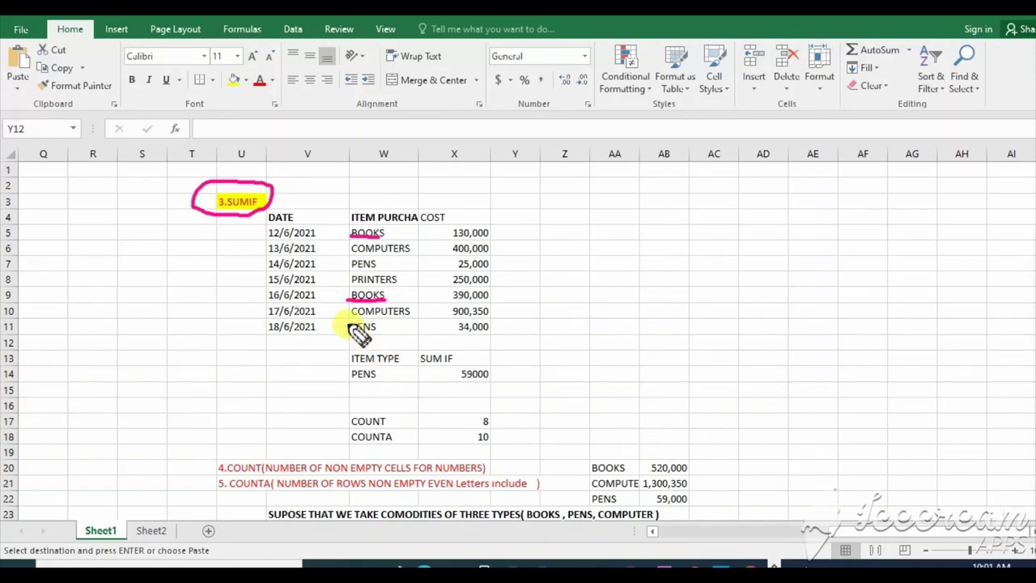
drag(353, 313, 403, 314)
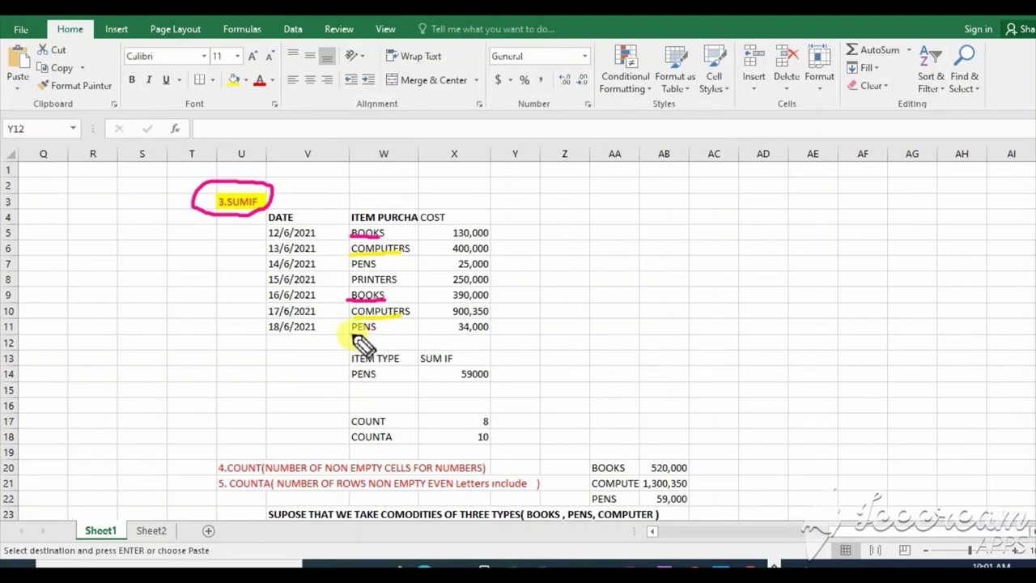
drag(351, 334, 384, 333)
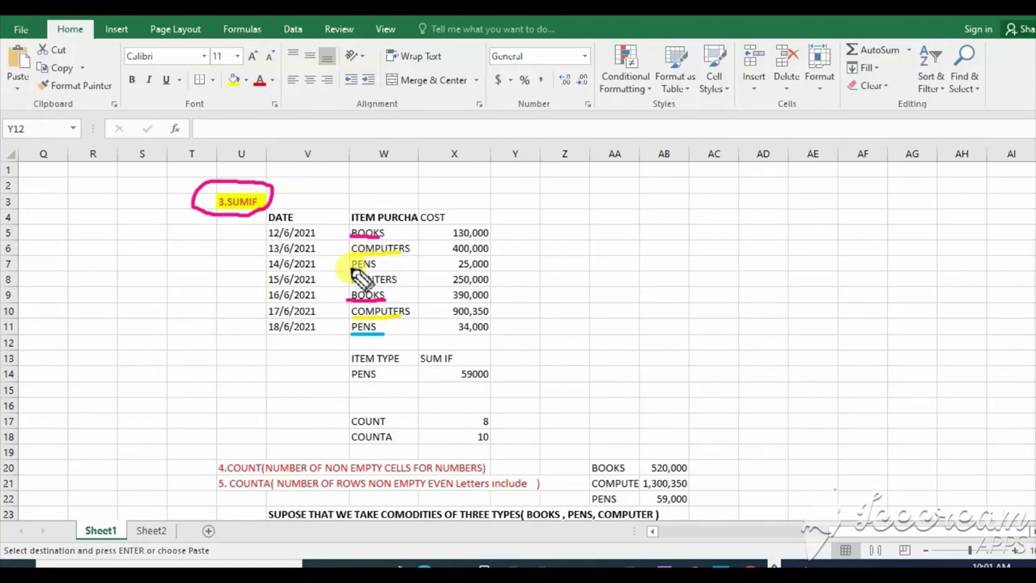
drag(351, 266, 375, 266)
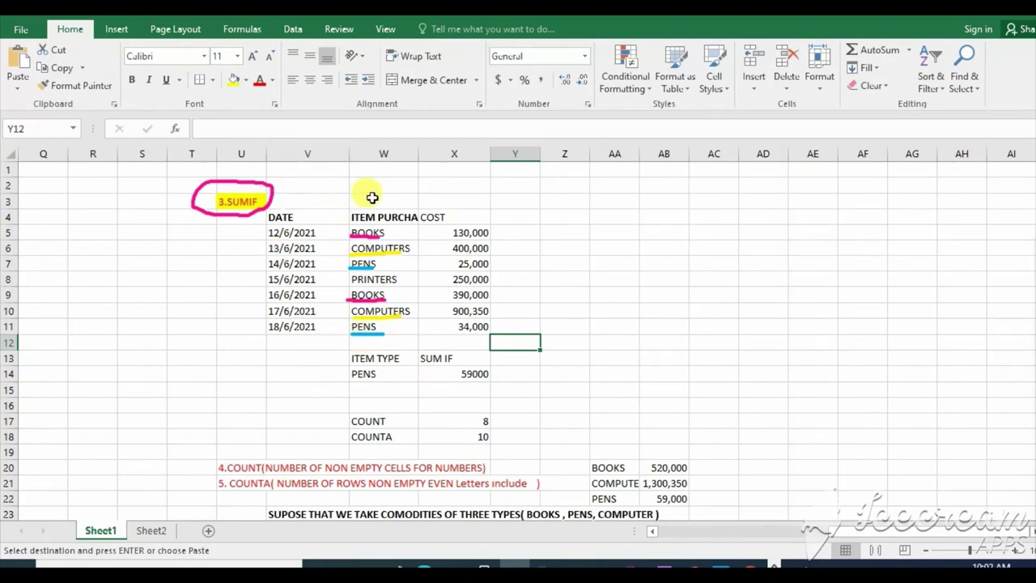
Move the V4:X14 purchase table with its SUM IF block so it starts at V2
mouse_move(277, 217)
mouse_down()
mouse_move(360, 362)
mouse_move(462, 374)
mouse_up()
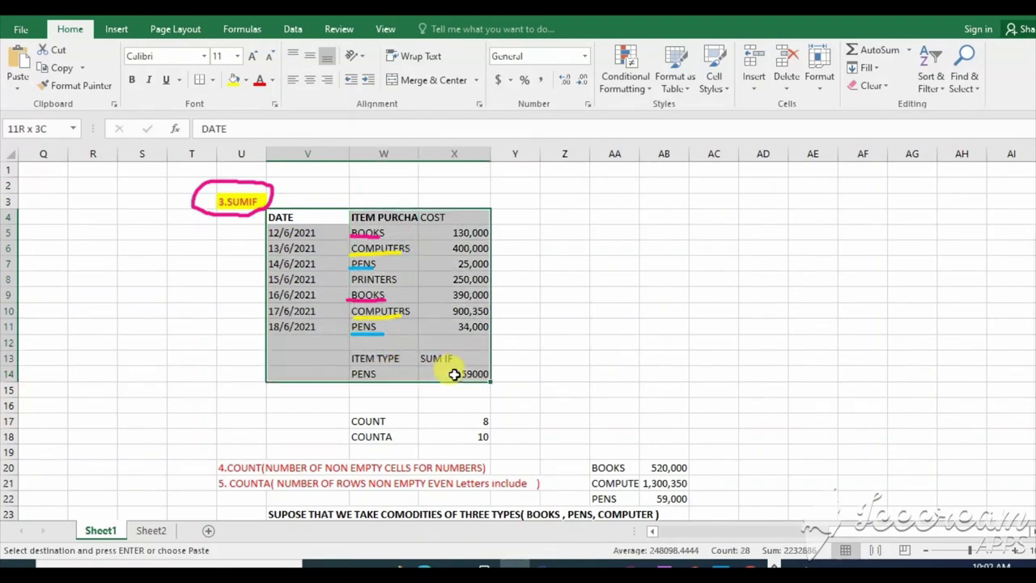
key(ctrl+c)
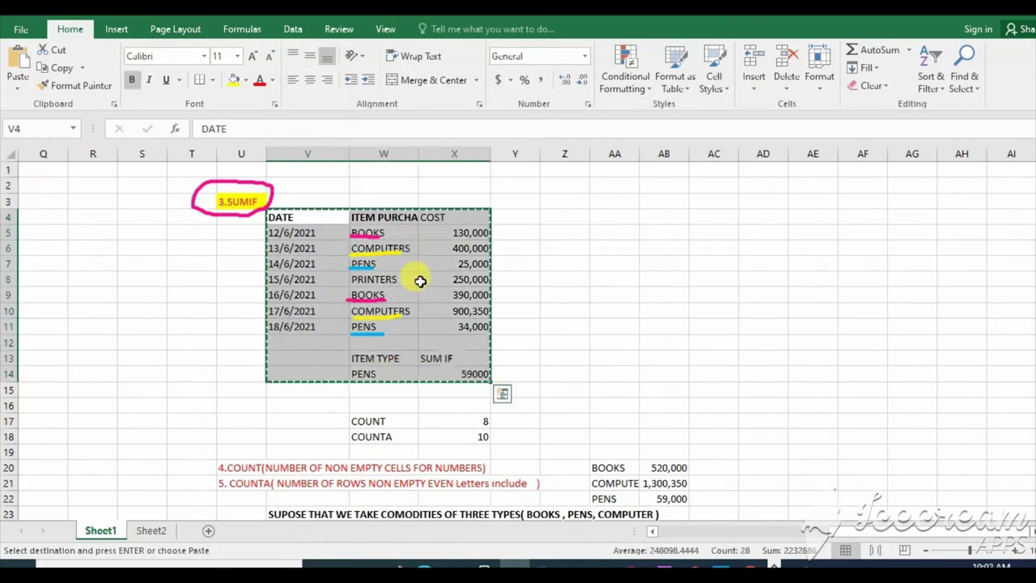
click(288, 183)
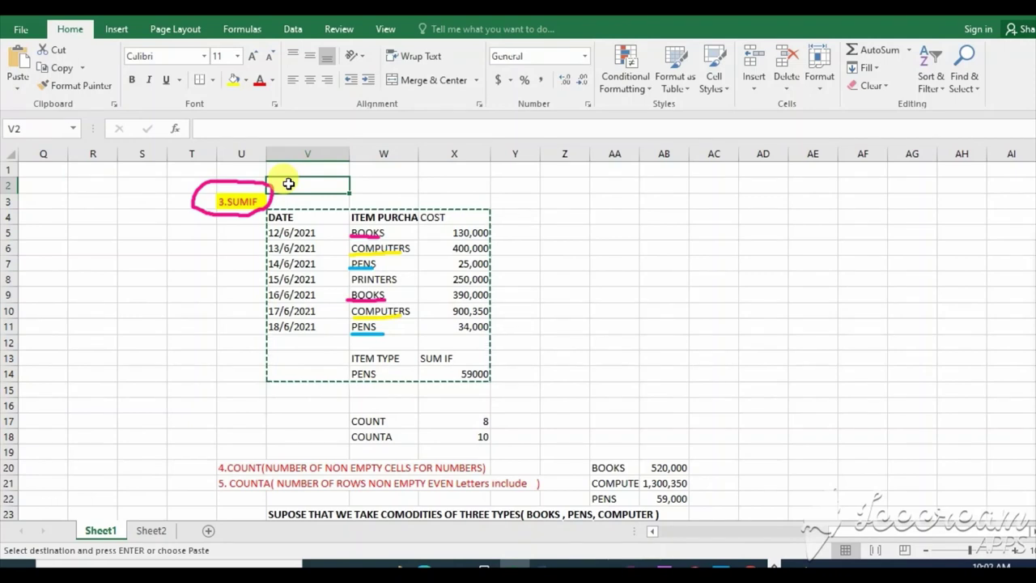
key(Return)
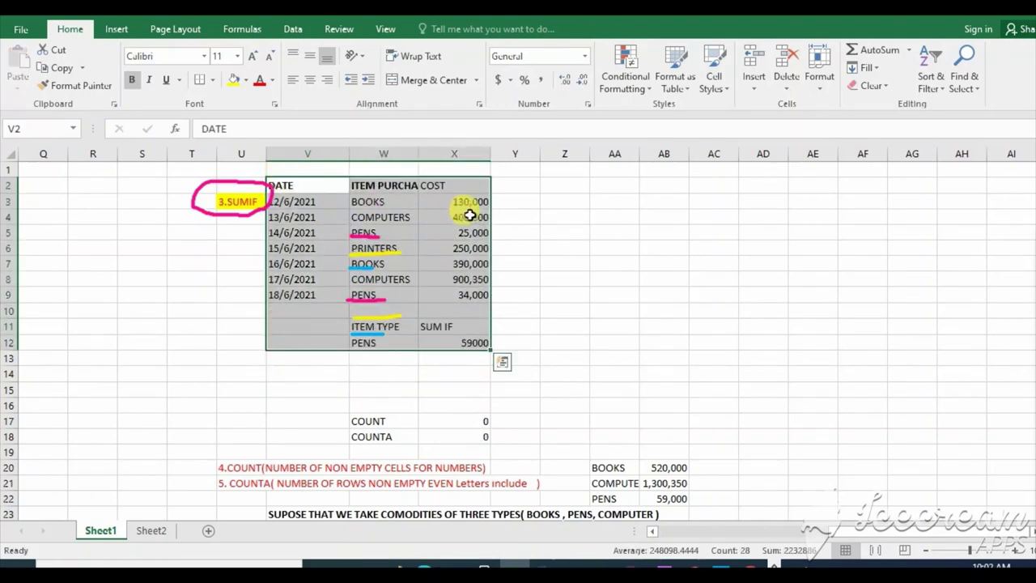
Widen column W to fit ITEM PURCHASED and narrow the date column V
click(566, 278)
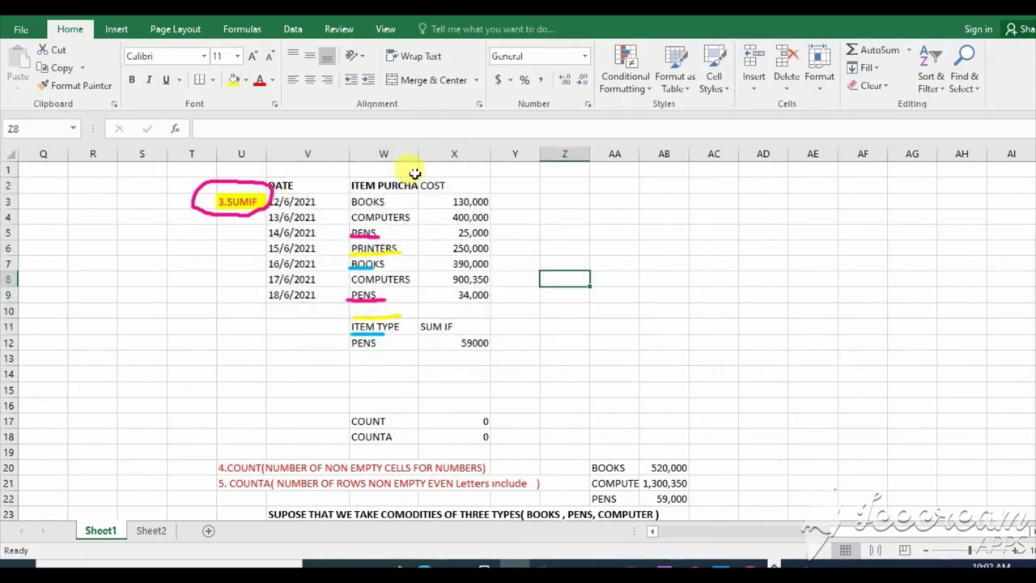
drag(418, 159, 437, 162)
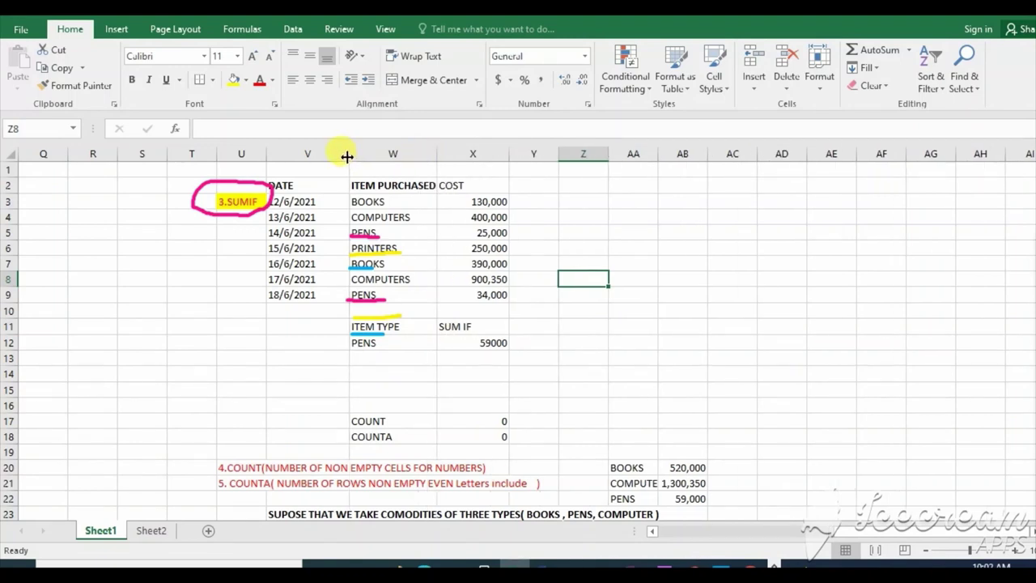
drag(346, 156, 336, 156)
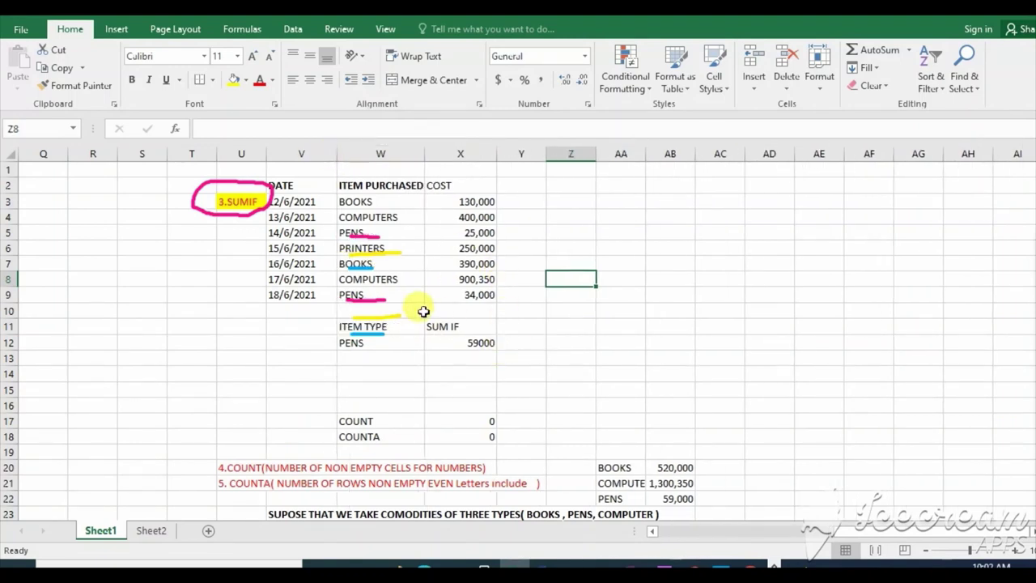
Enter 19/6/2021, BOOKS and 303,000 into row 10 (V10:X10)
click(354, 312)
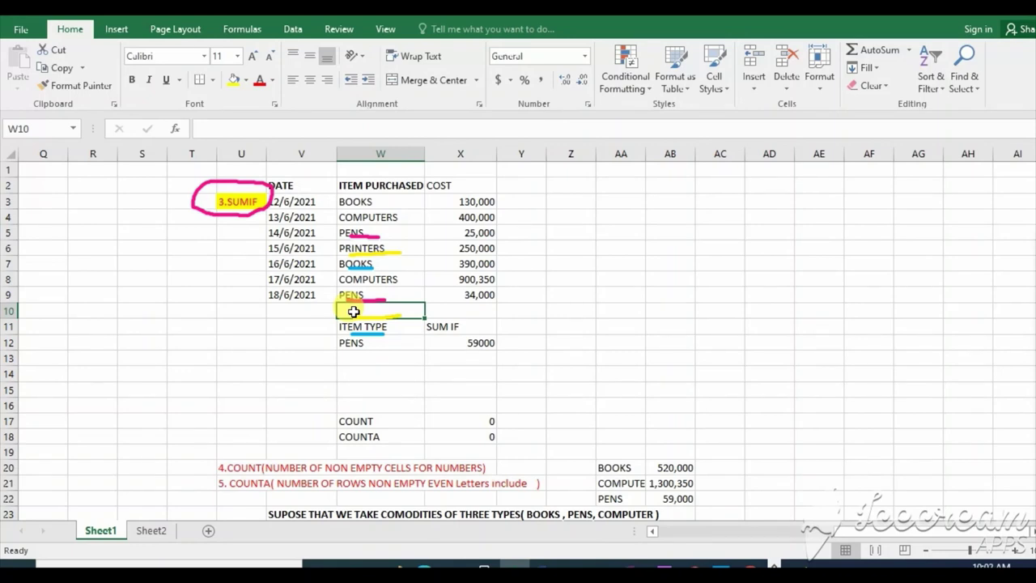
click(288, 311)
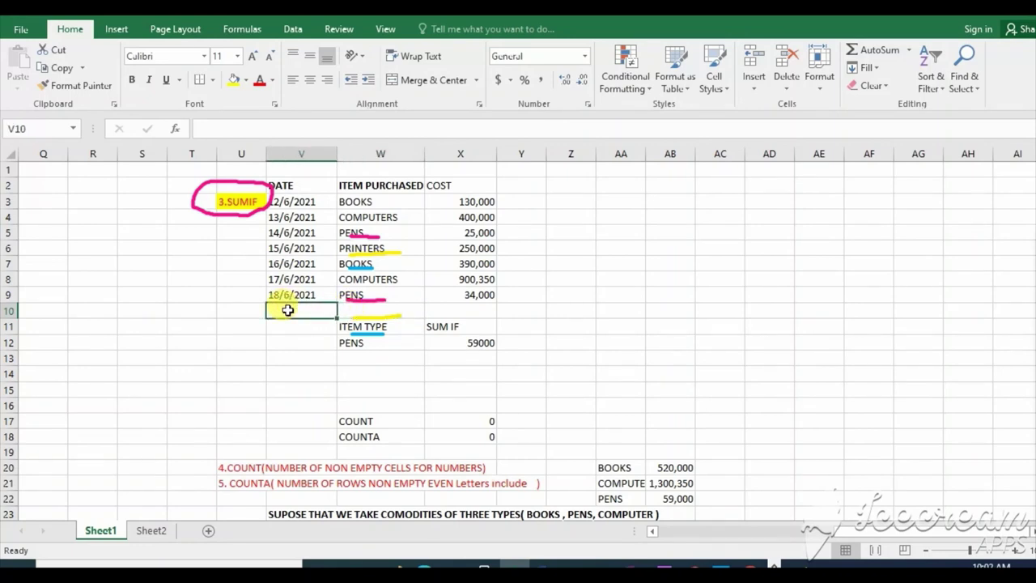
text(19/6/2021)
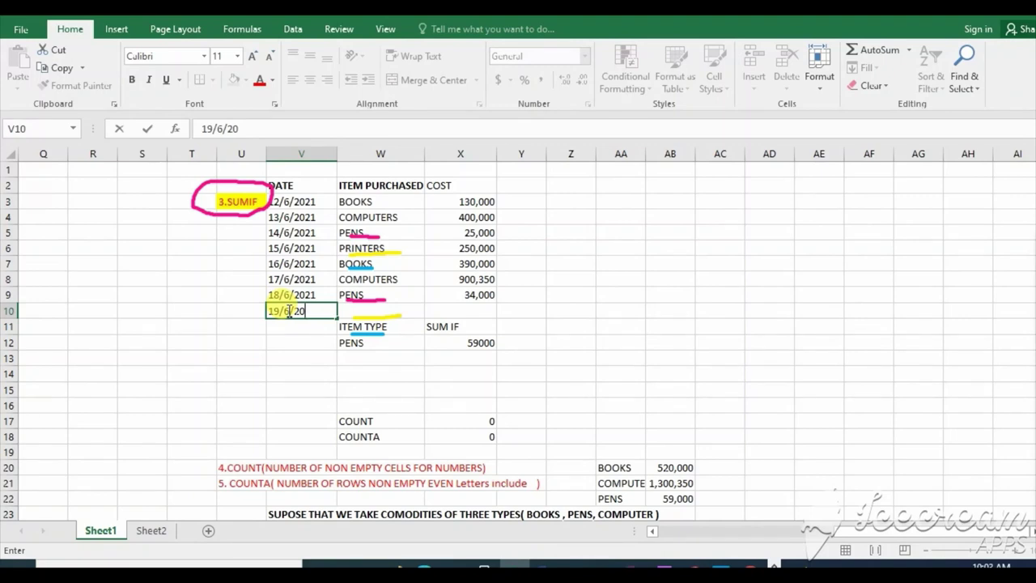
click(367, 310)
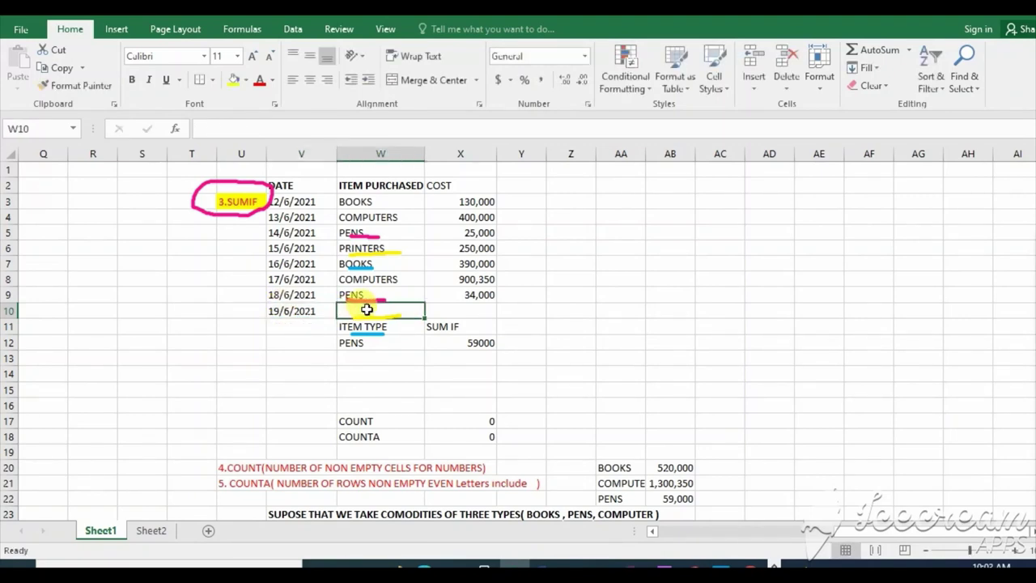
text(bOOKS)
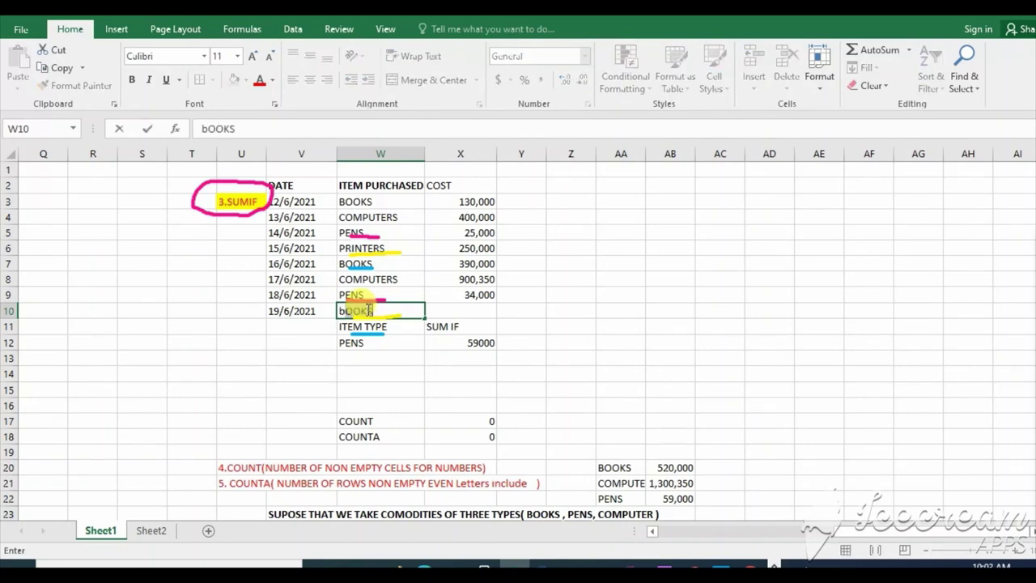
click(452, 311)
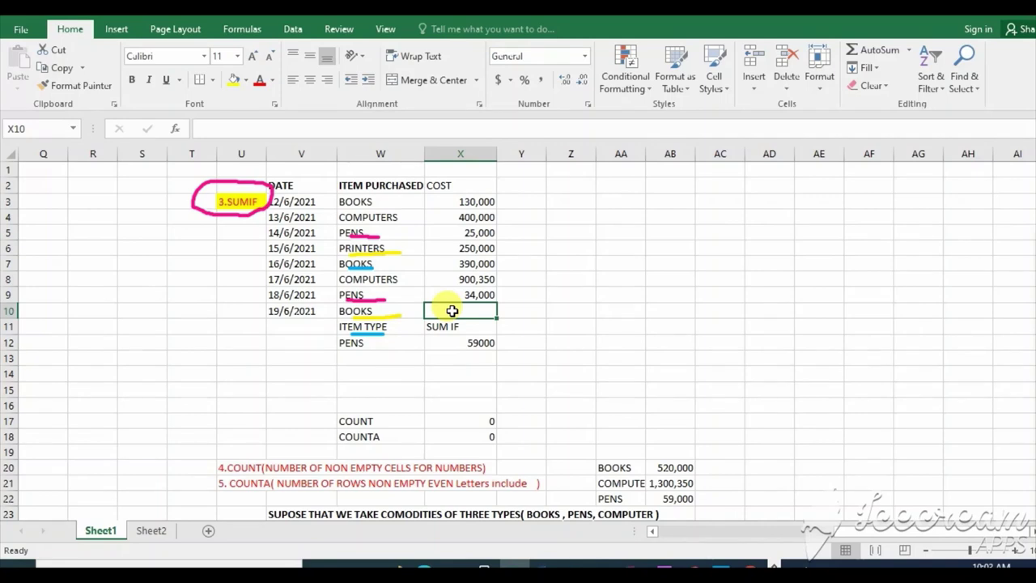
text(303,000)
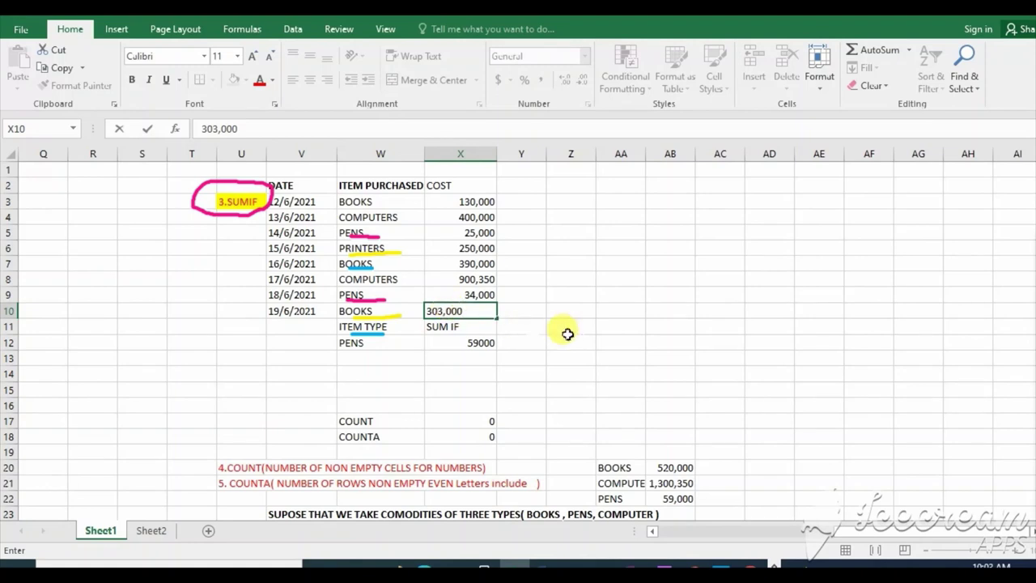
click(617, 347)
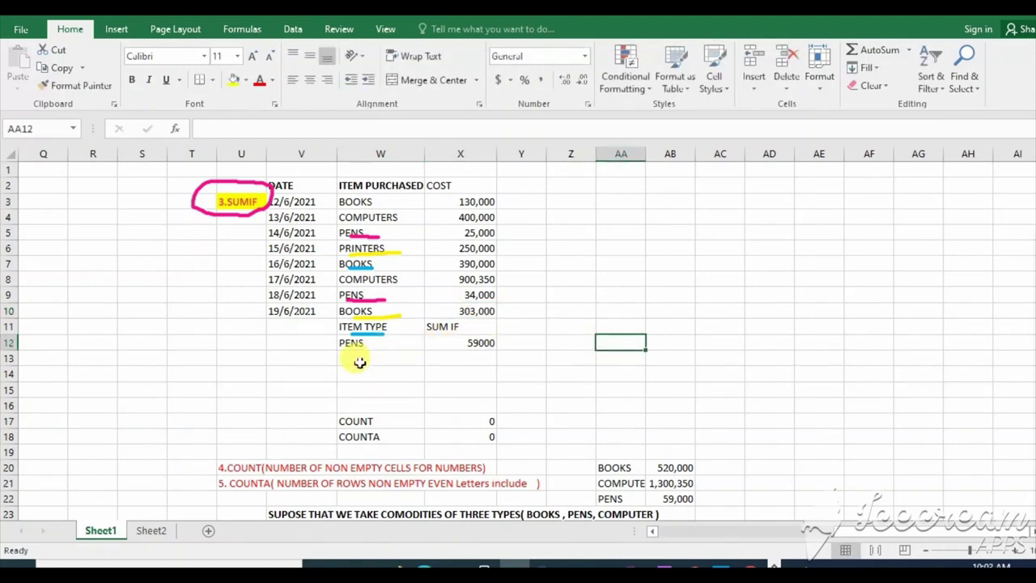
Enter 20/6/2021 in V11 and move the ITEM TYPE/SUM IF block from W11:X12 to W14:X15
click(276, 328)
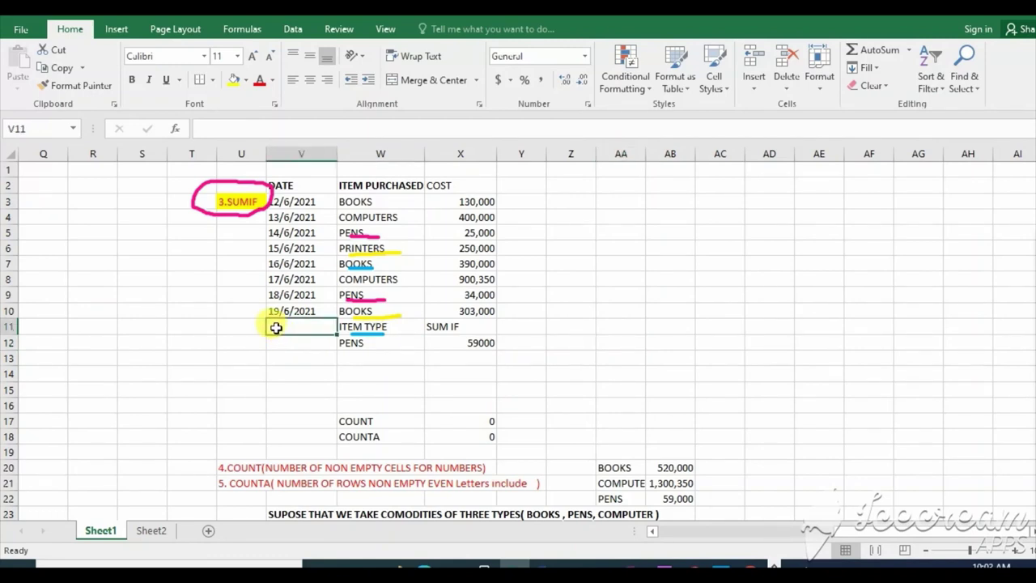
text(20/6/2021)
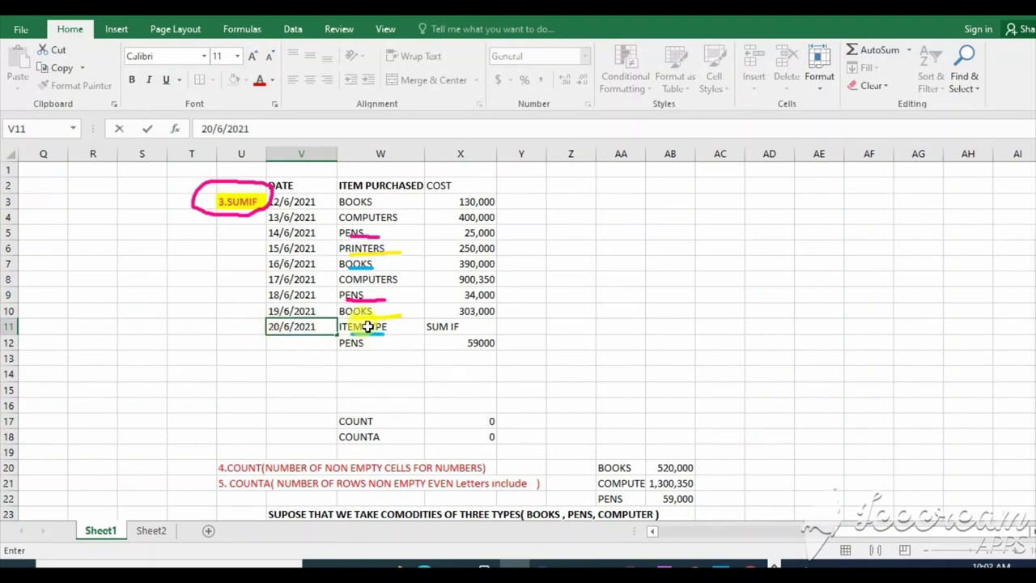
drag(368, 326, 456, 337)
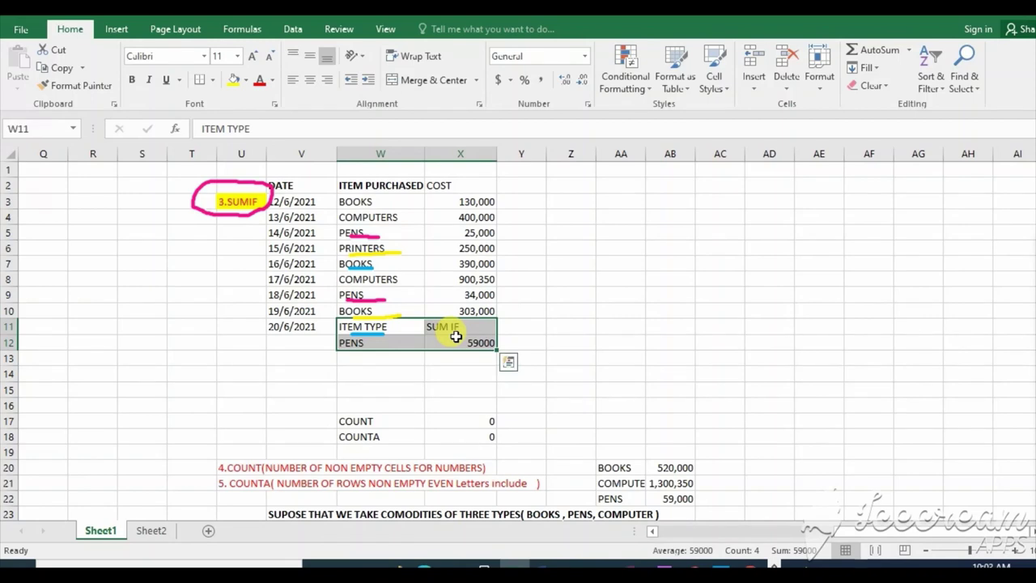
key(ctrl+c)
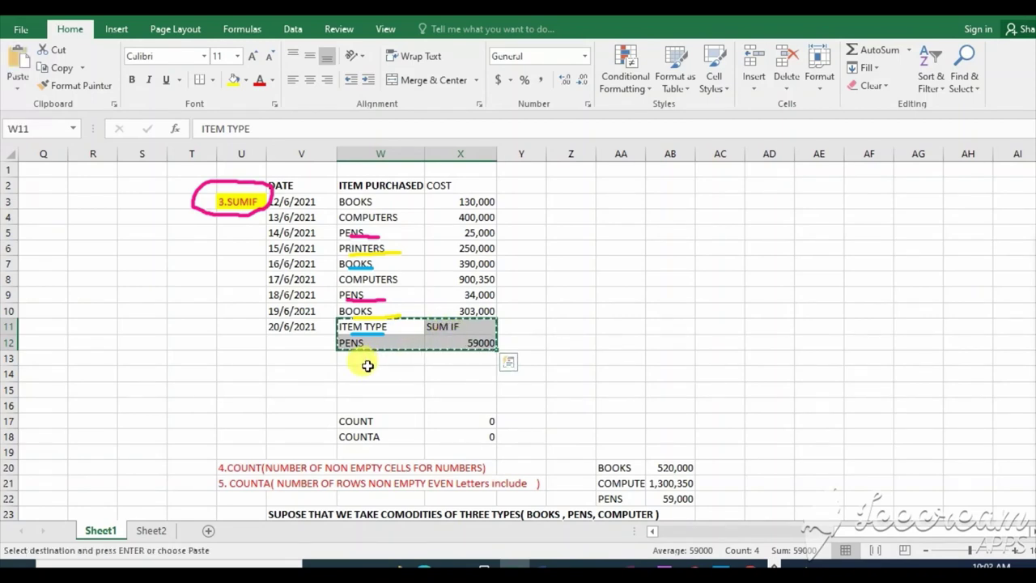
click(367, 371)
key(ctrl+v)
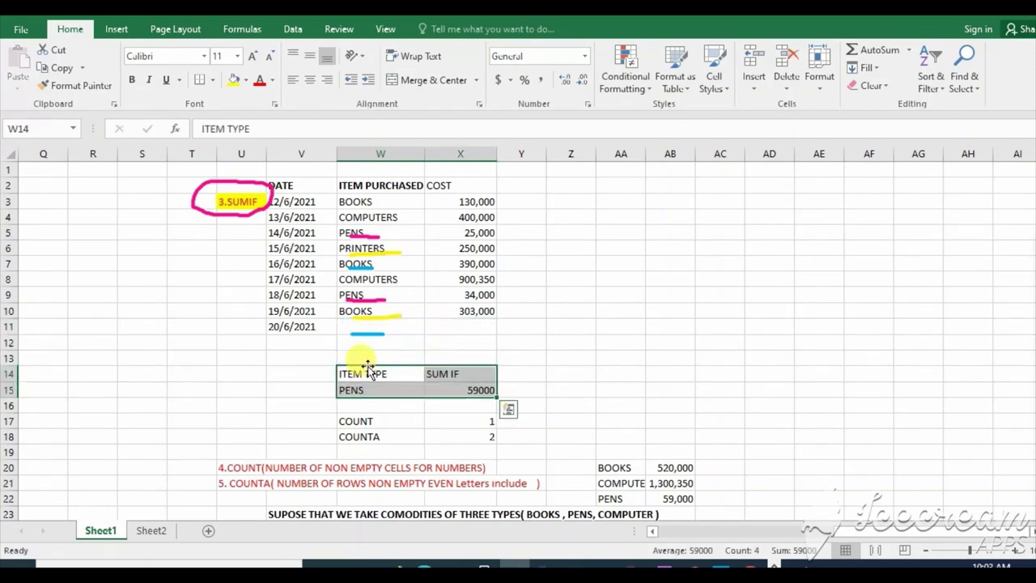
Fill row 11 with COMPUTERS costing 940,000, correcting the mistyped 940,00 value
click(347, 327)
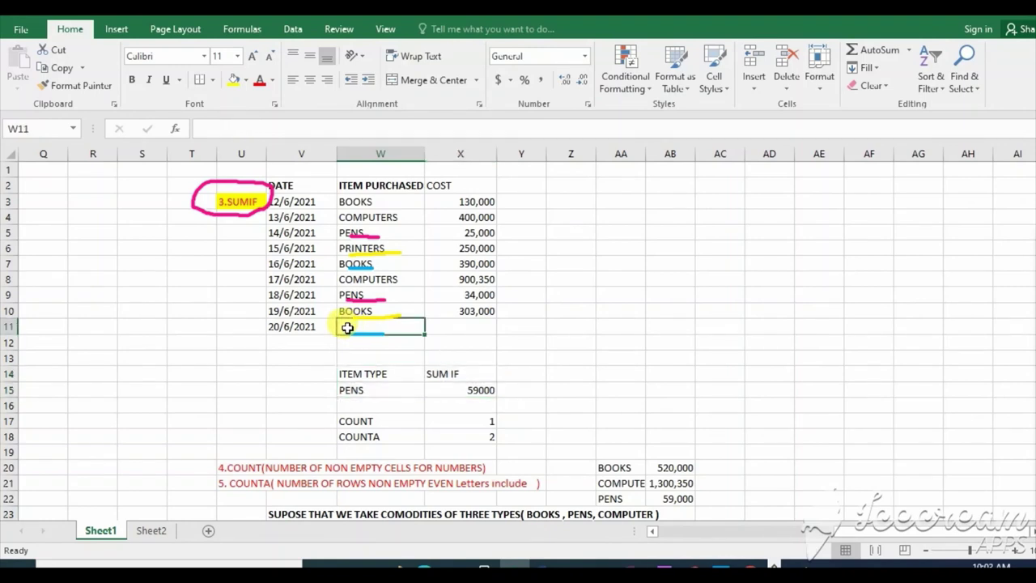
text(cOMPUTERS)
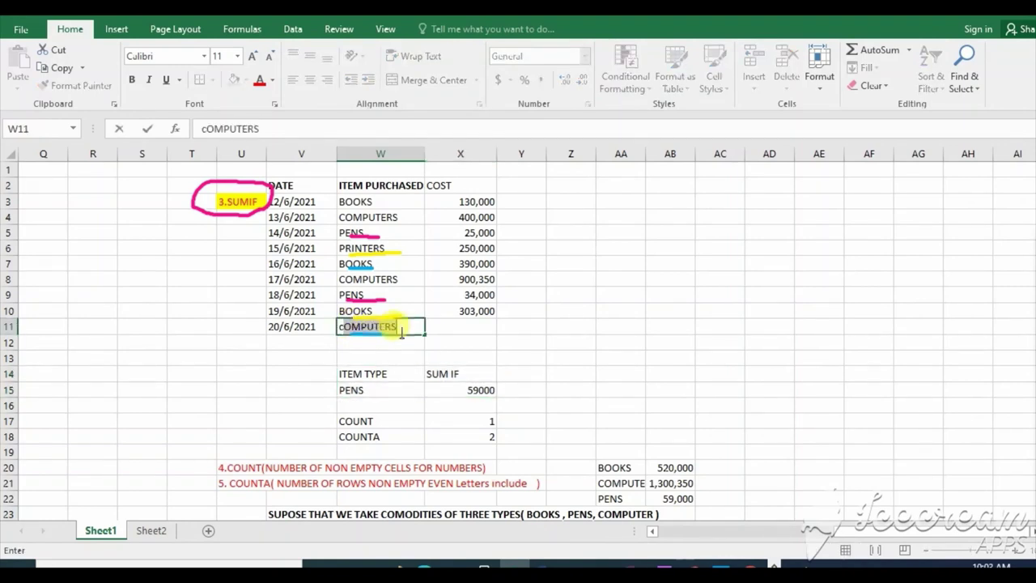
click(464, 324)
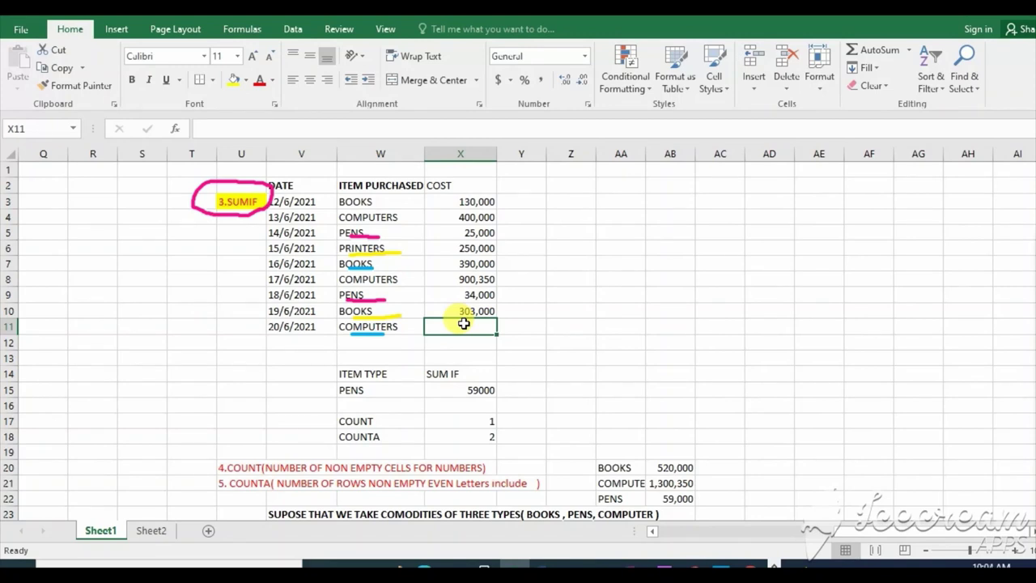
text(940,00)
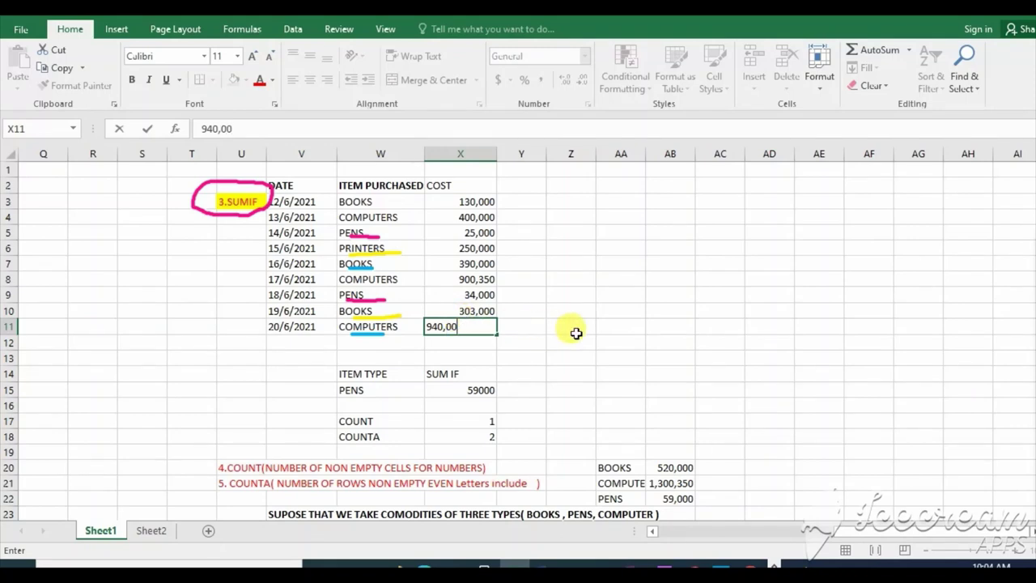
click(573, 328)
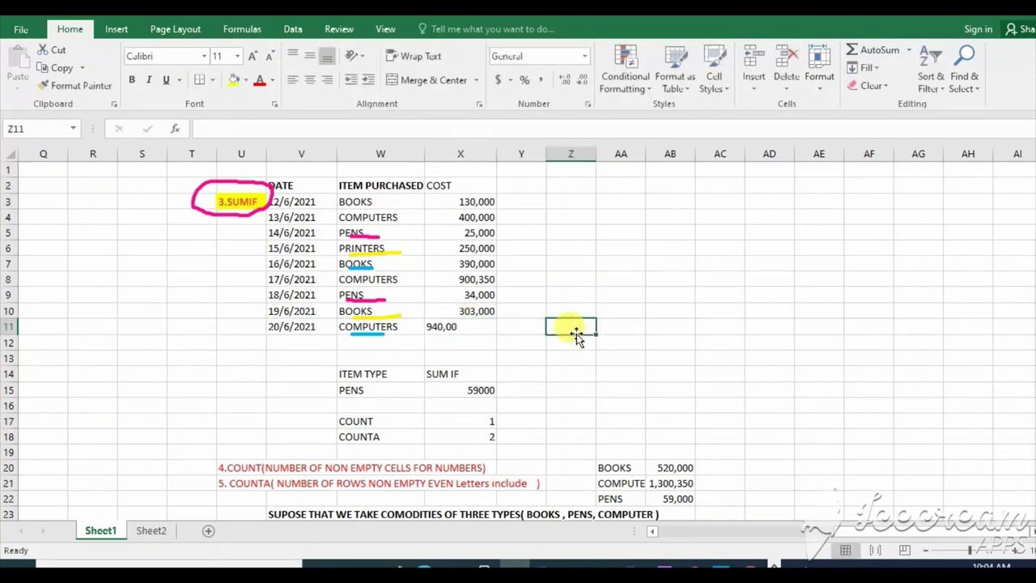
double_click(459, 327)
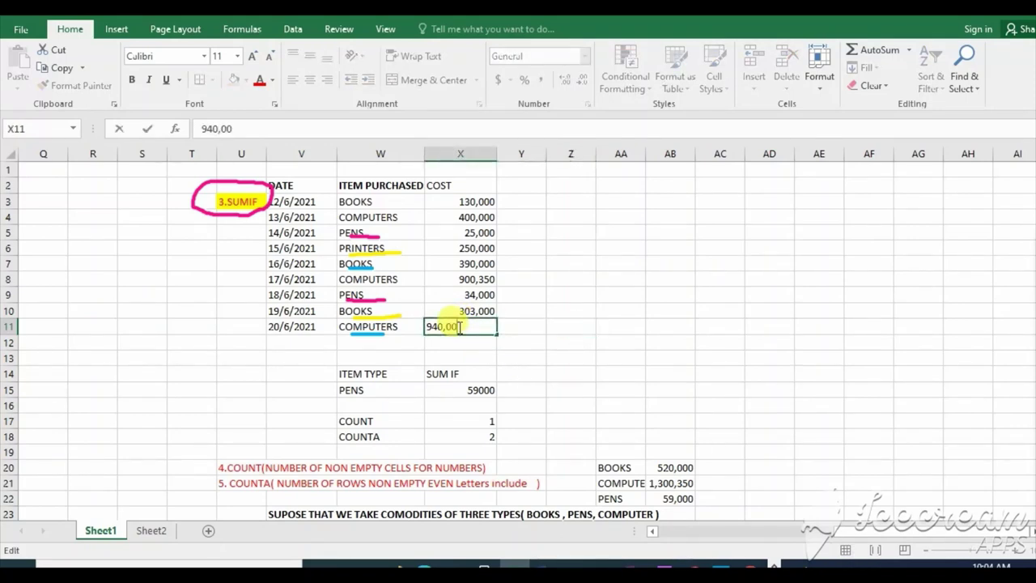
text(0)
click(606, 358)
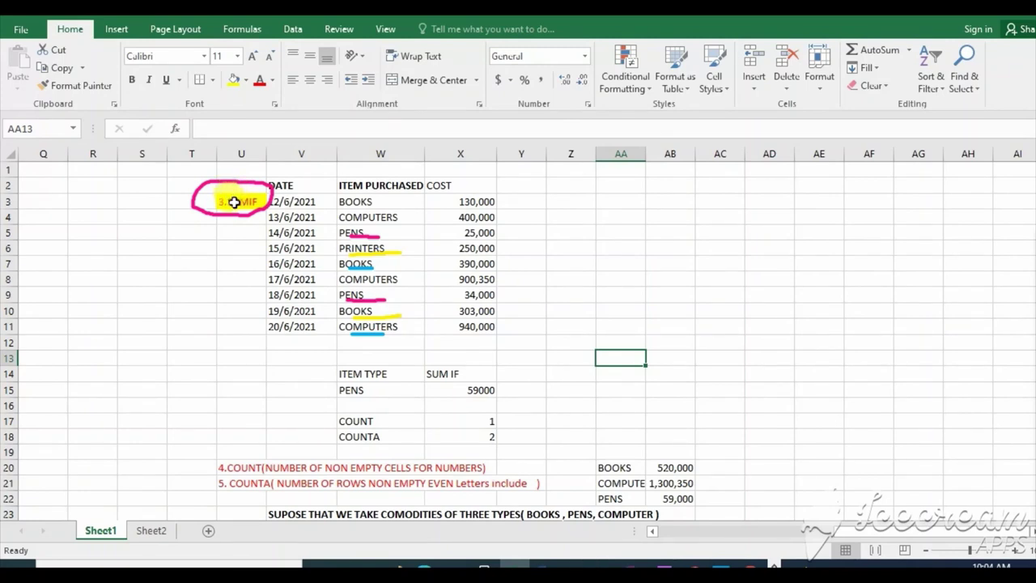
Move the 3.SUMIF label from U3 to cell R5
click(224, 200)
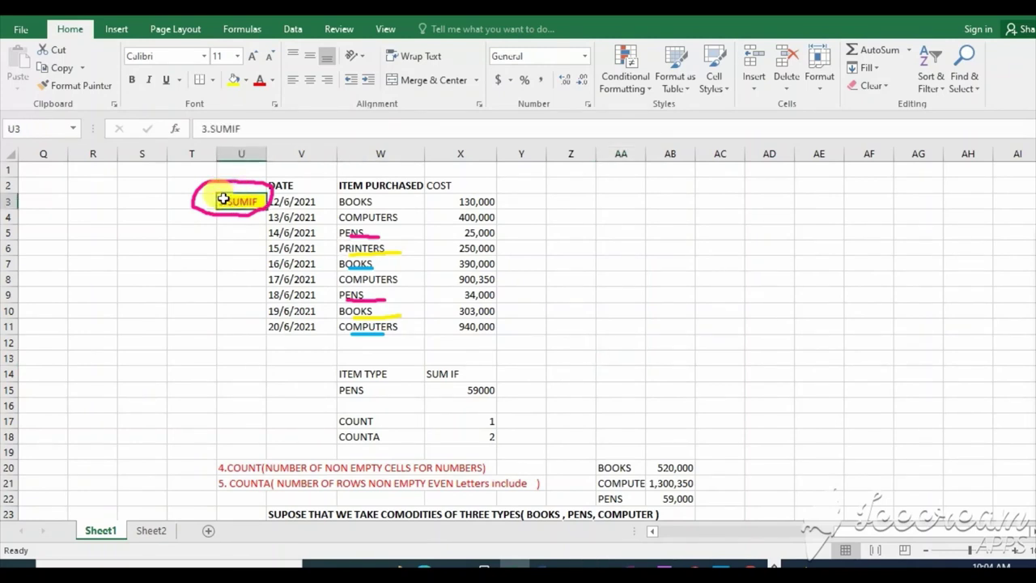
key(ctrl+c)
click(93, 233)
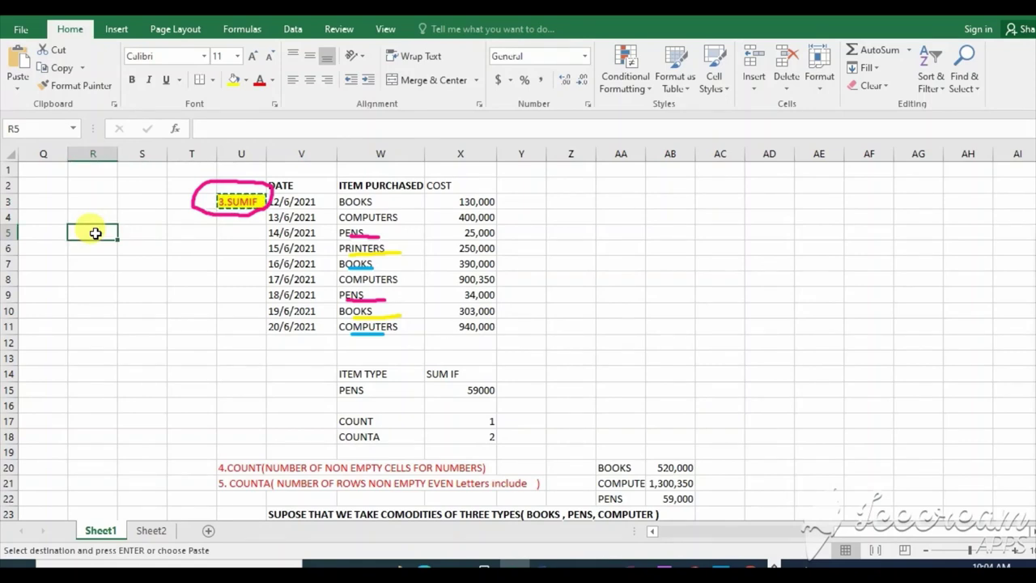
key(ctrl+v)
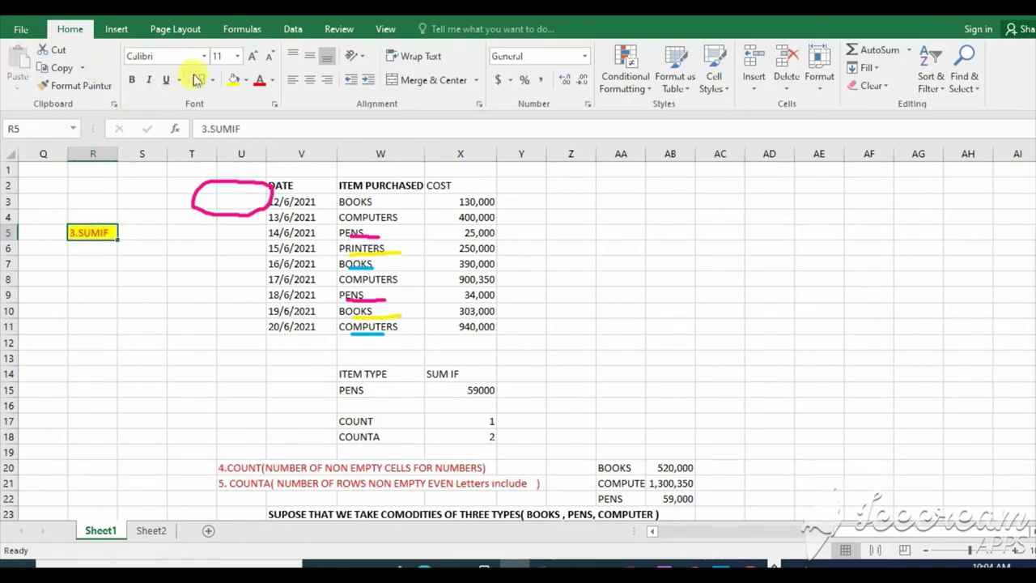
Enlarge the 3.SUMIF label to font size 20 and widen column R to fit it
click(254, 56)
click(254, 56)
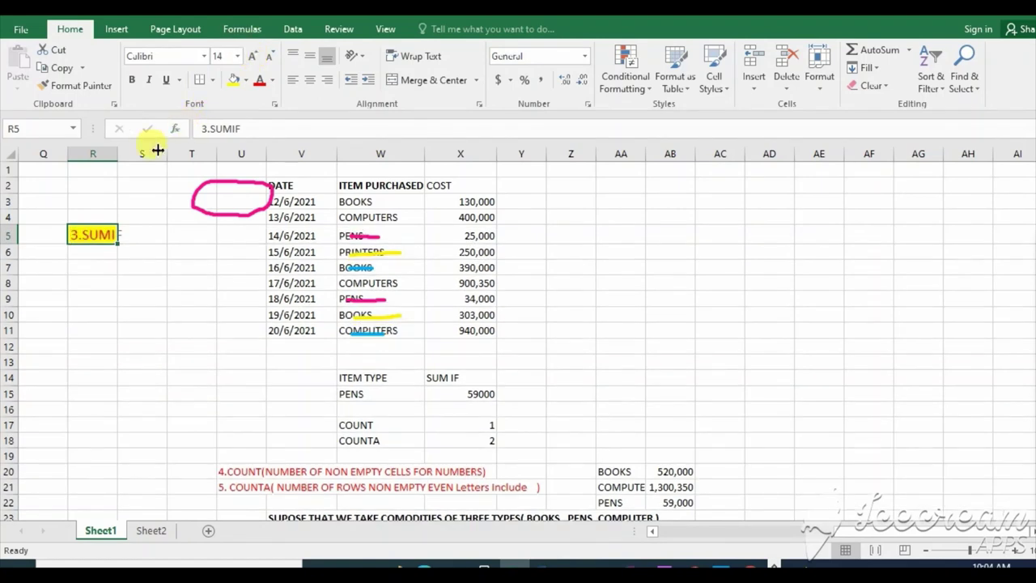
drag(118, 152, 139, 158)
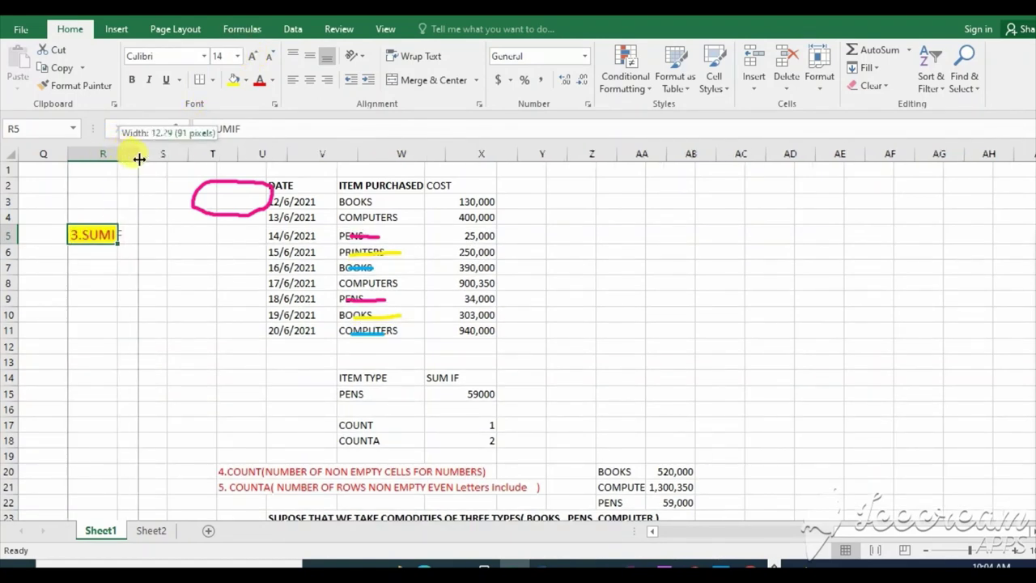
click(253, 56)
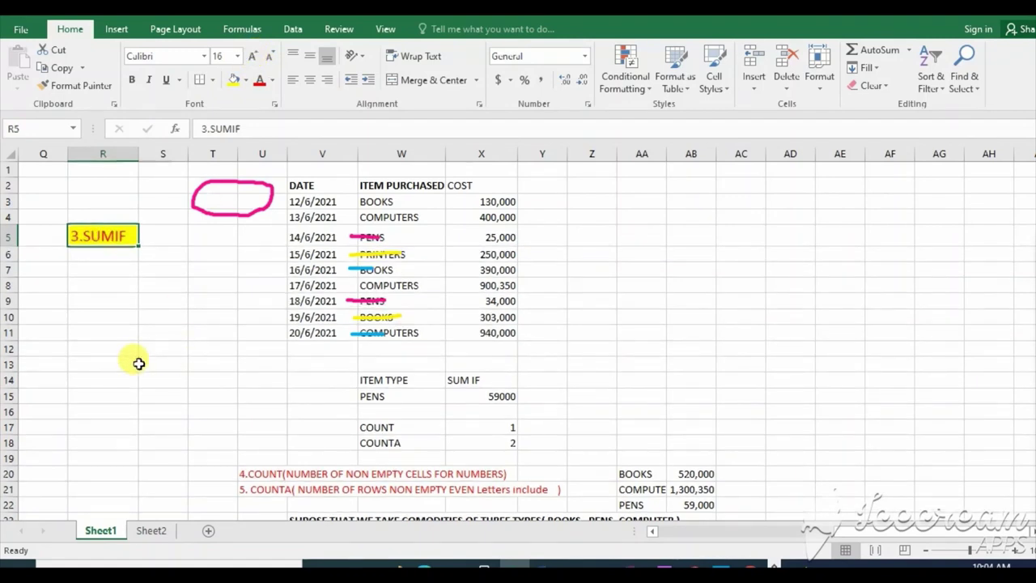
click(144, 364)
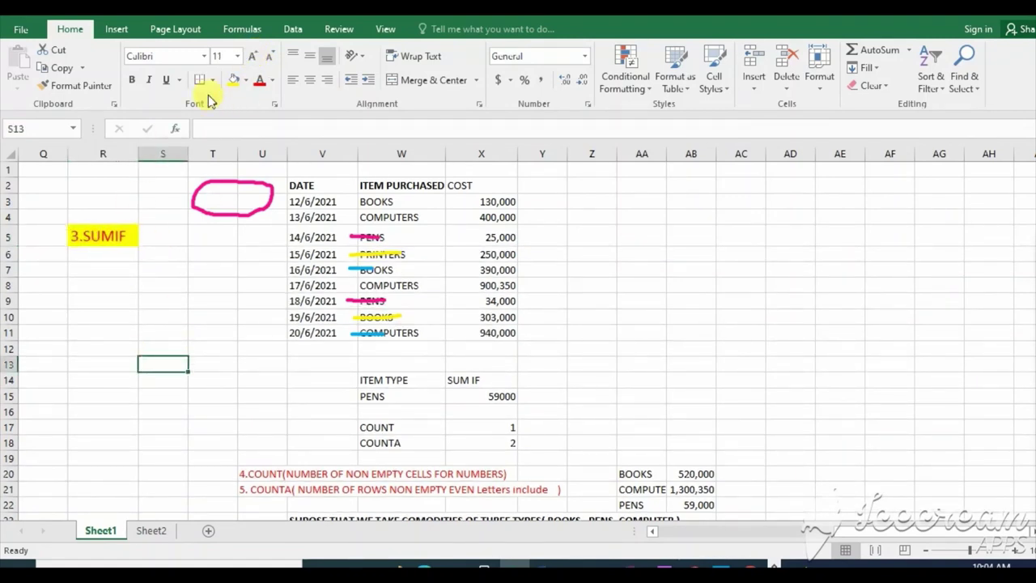
click(111, 236)
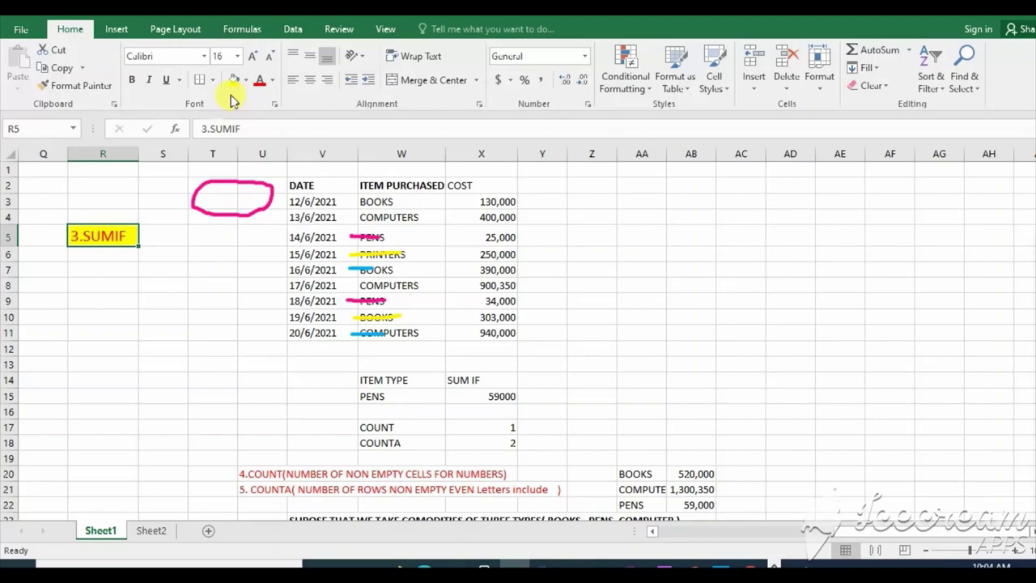
click(252, 59)
click(253, 59)
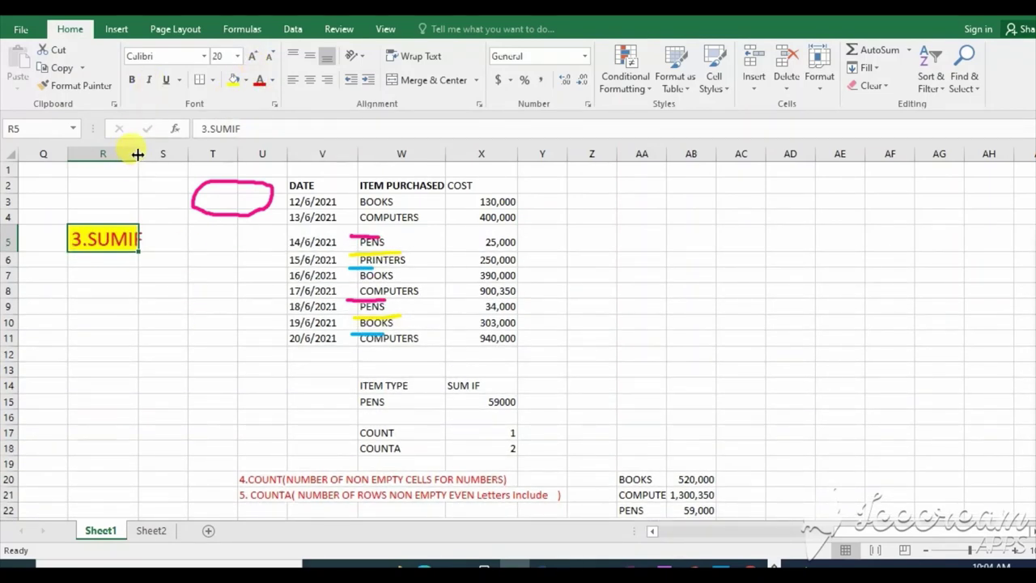
drag(137, 153, 151, 154)
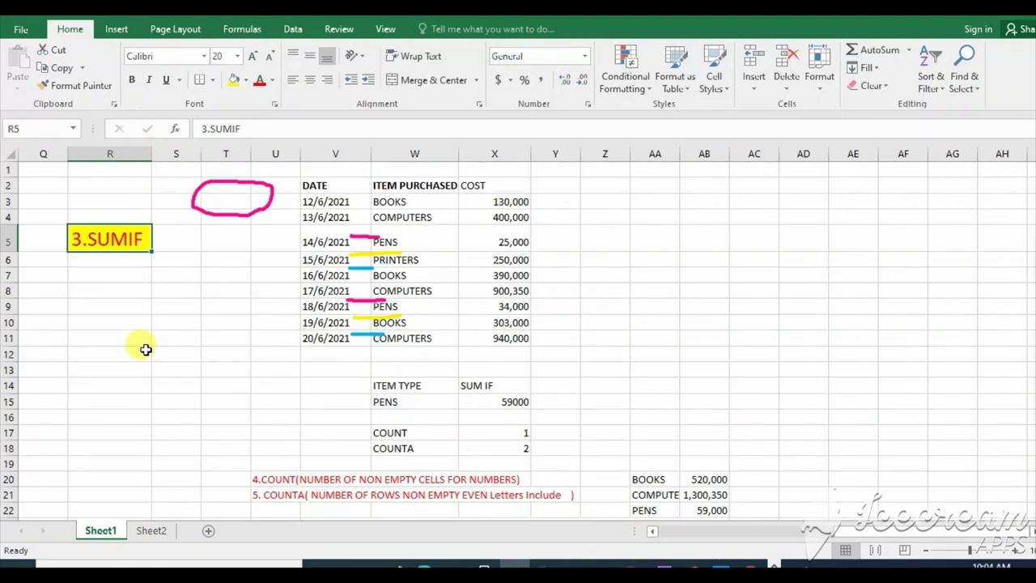
click(240, 199)
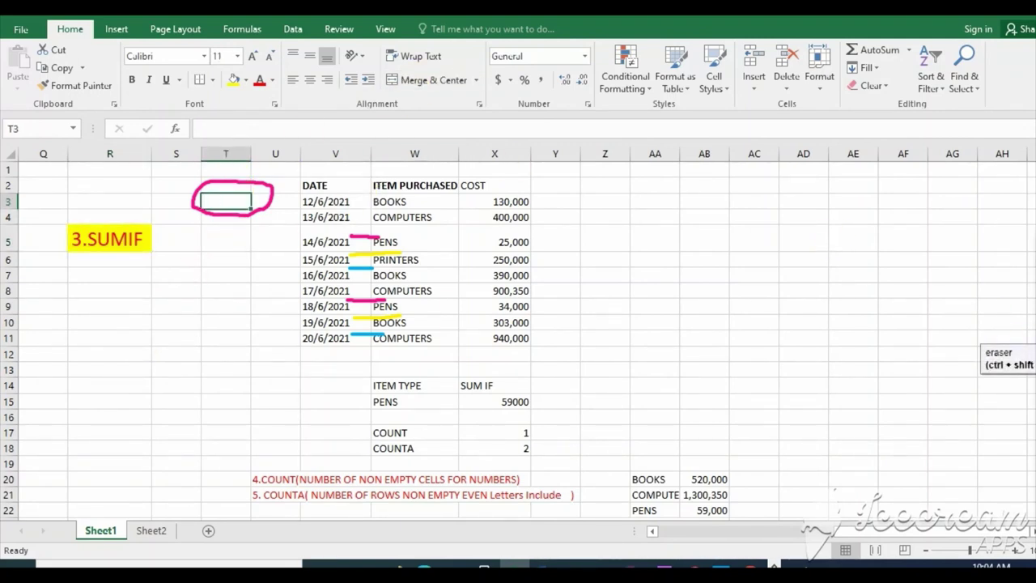
Clear all earlier pen marks and draw a blue loop around the 3.SUMIF label in R5
click(1034, 442)
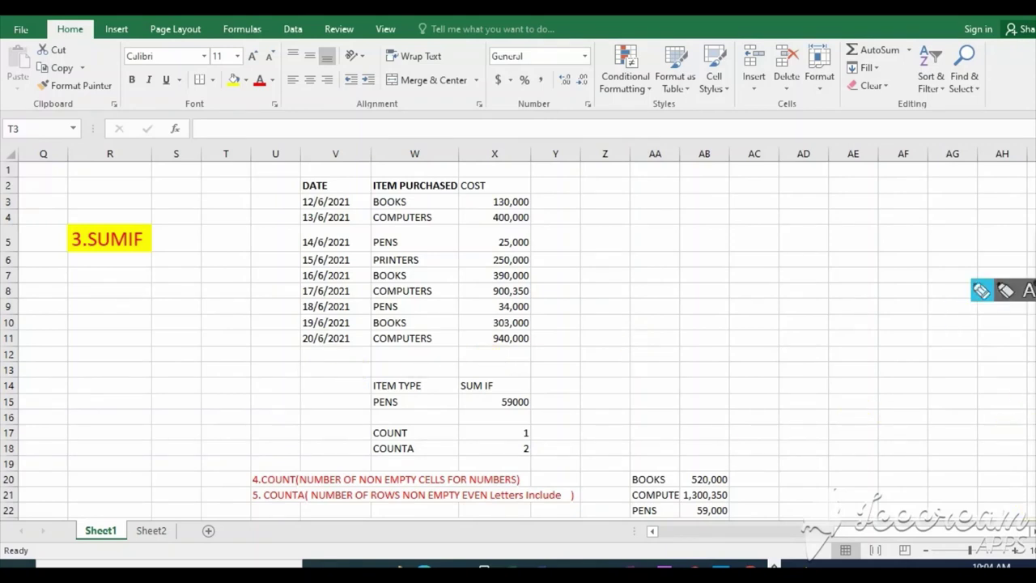
click(981, 290)
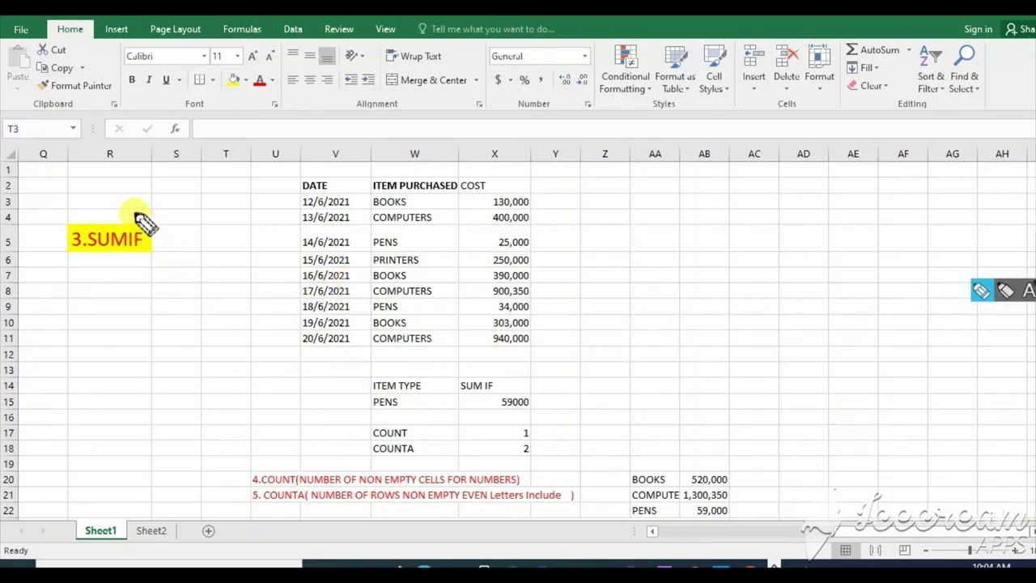
mouse_move(132, 213)
mouse_down()
mouse_move(44, 236)
mouse_move(125, 127)
mouse_move(63, 201)
mouse_up()
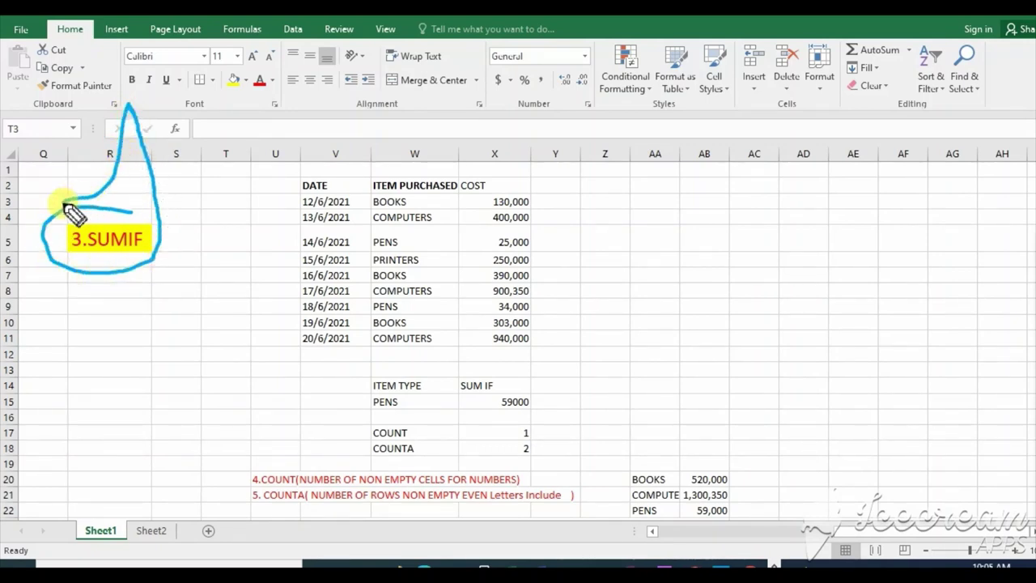
mouse_move(982, 289)
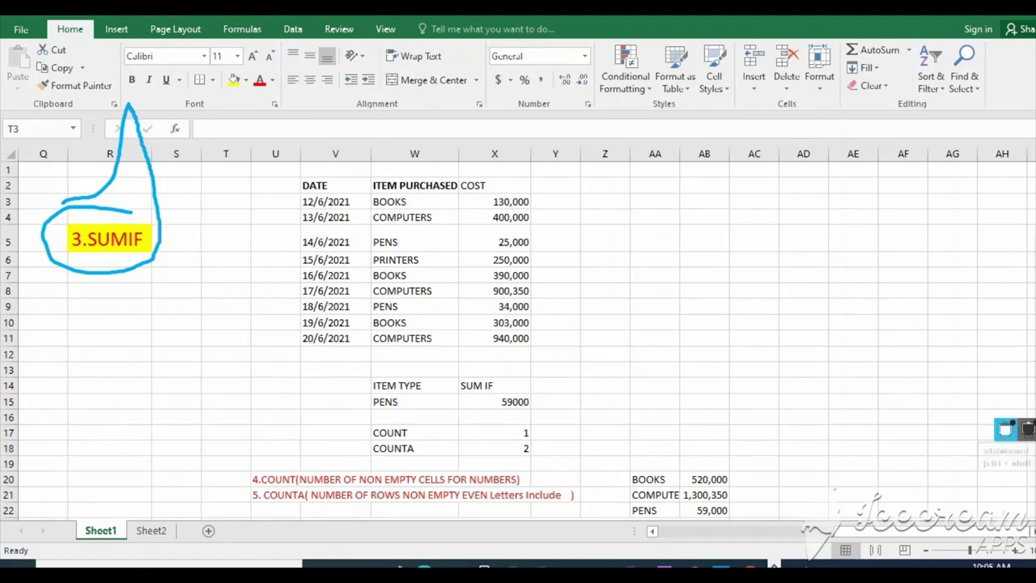
click(1026, 446)
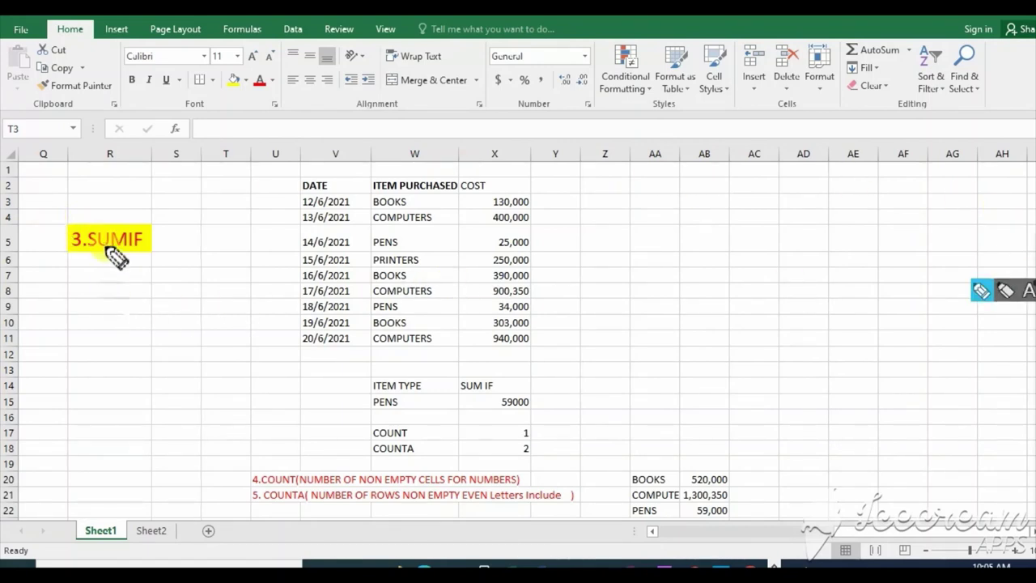
mouse_move(88, 217)
mouse_down()
mouse_move(103, 254)
mouse_move(141, 228)
mouse_up()
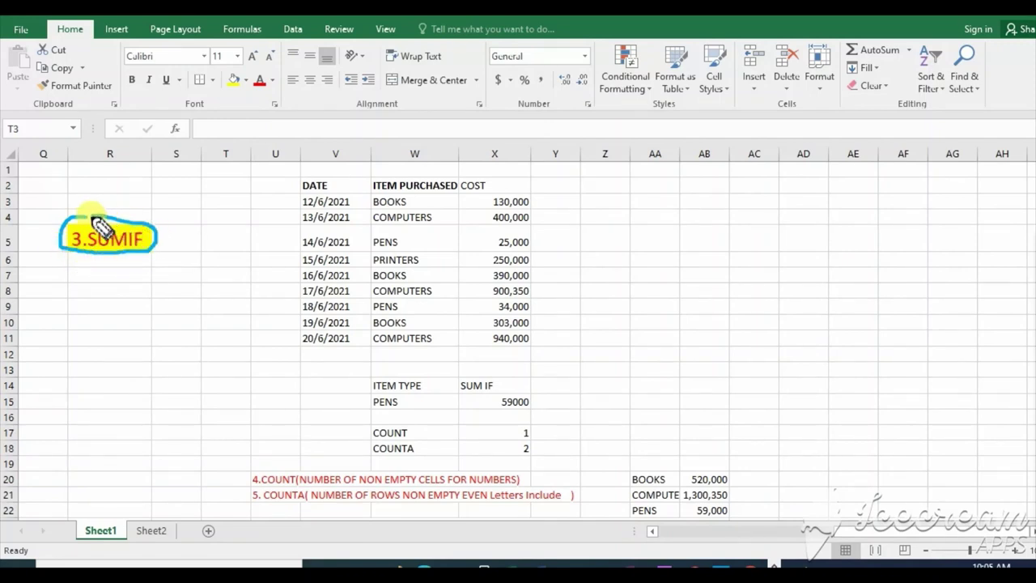
drag(143, 227, 88, 216)
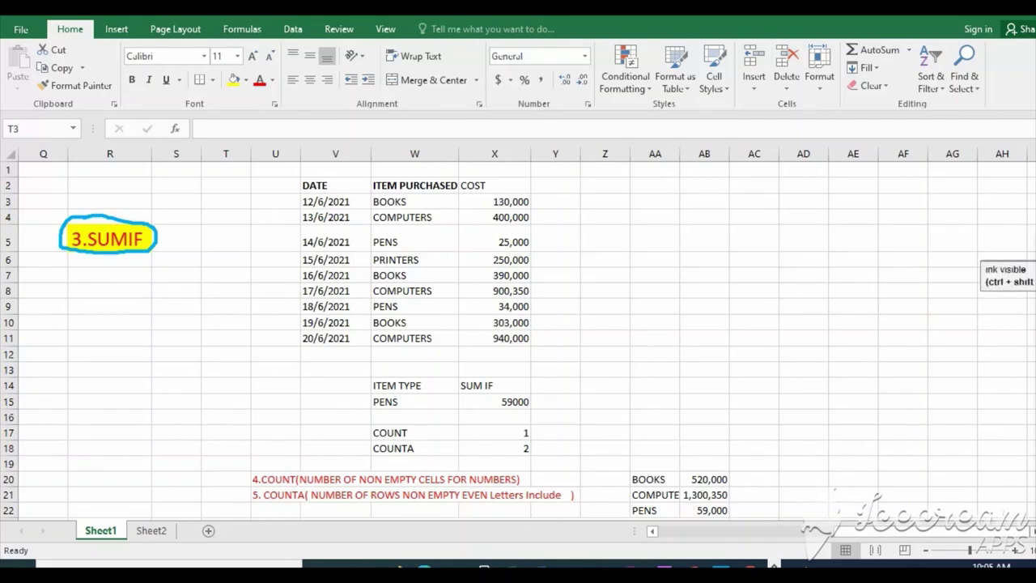
Clear the PENS entry and its SUMIF result from the ITEM TYPE/SUM IF block
click(421, 388)
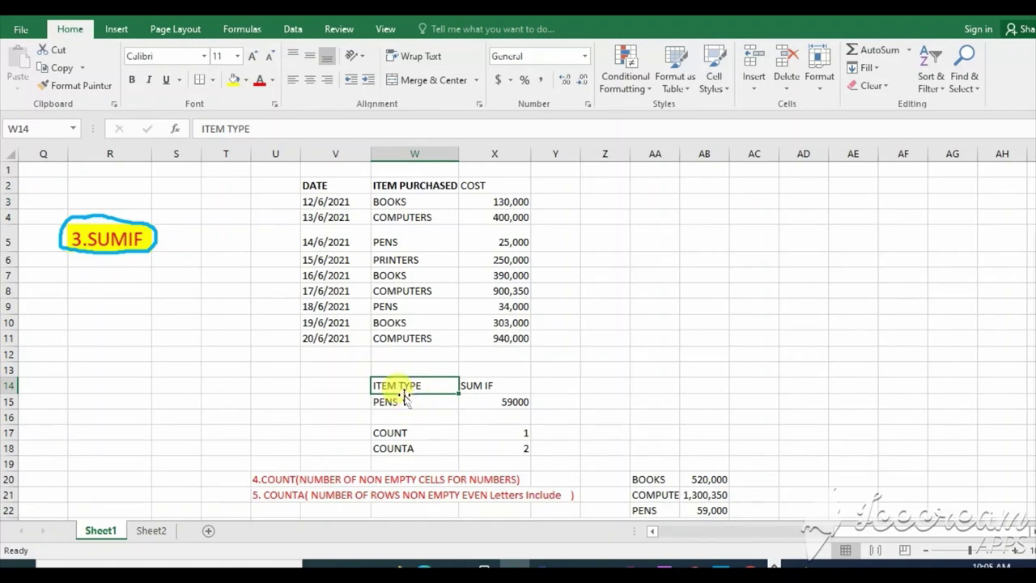
click(498, 390)
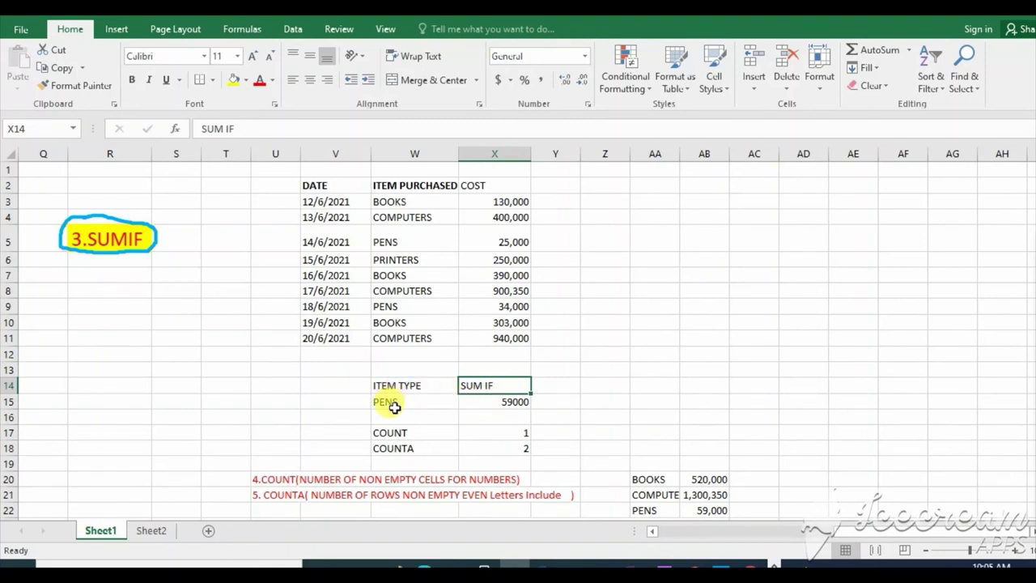
click(502, 402)
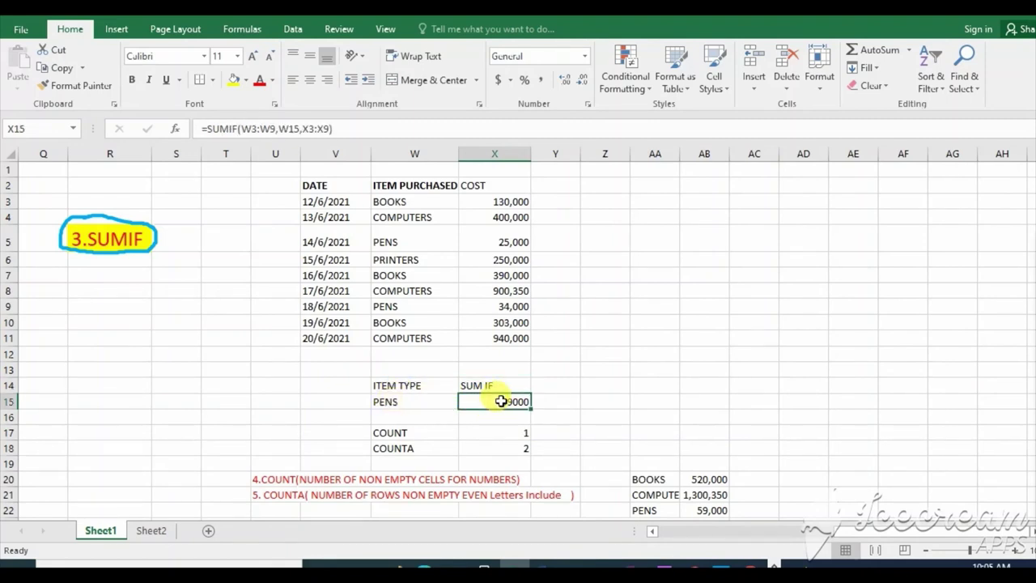
double_click(501, 402)
click(408, 402)
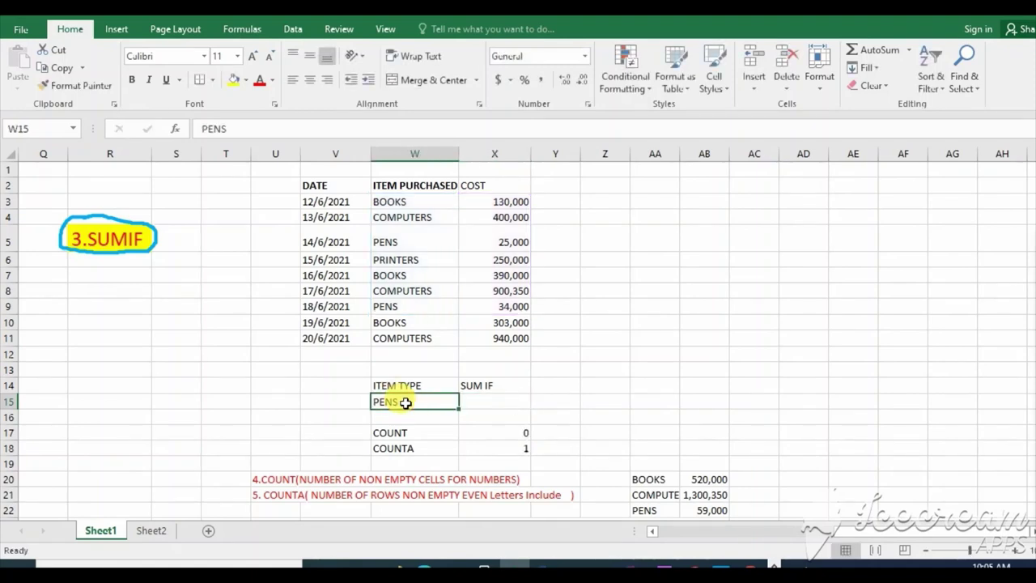
key(BackSpace)
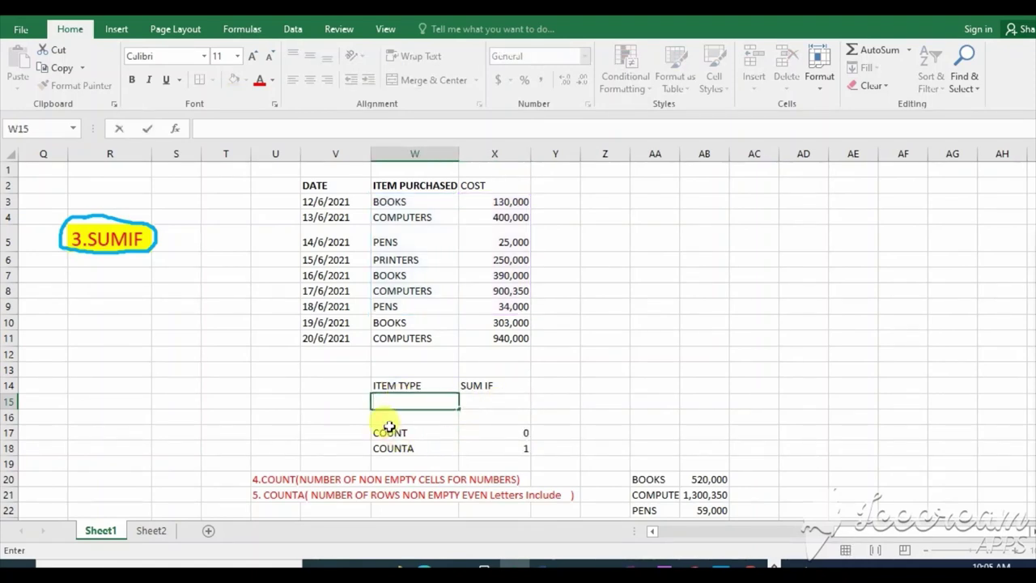
Delete the COUNT and COUNTA labels beside their results below ITEM TYPE
click(391, 432)
key(Delete)
click(402, 458)
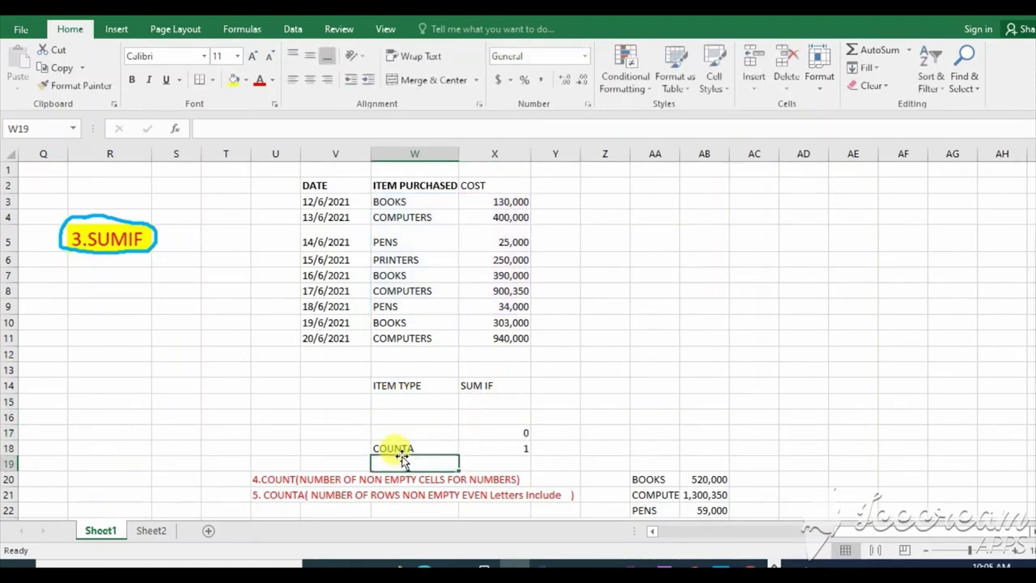
click(402, 449)
key(BackSpace)
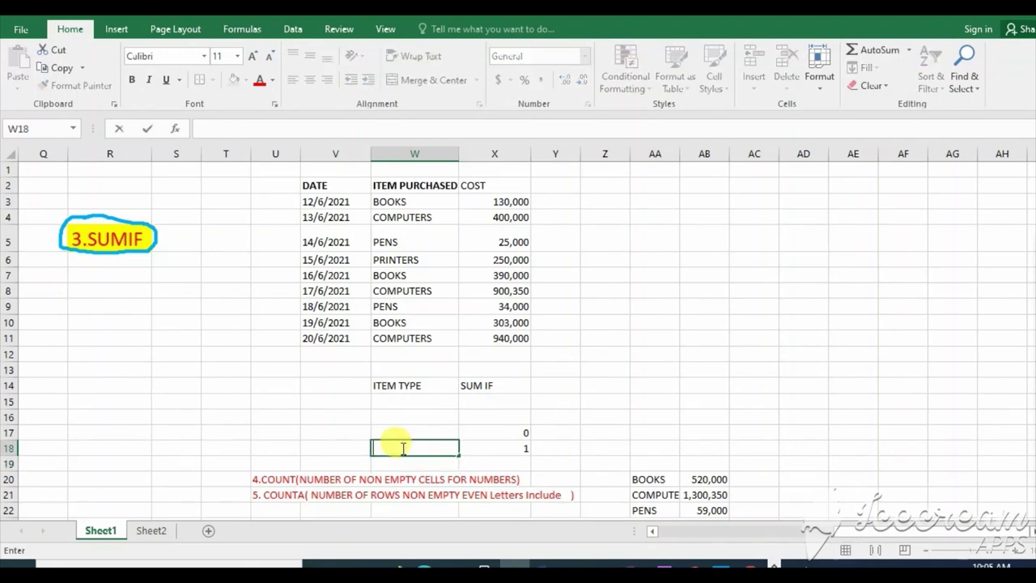
click(518, 449)
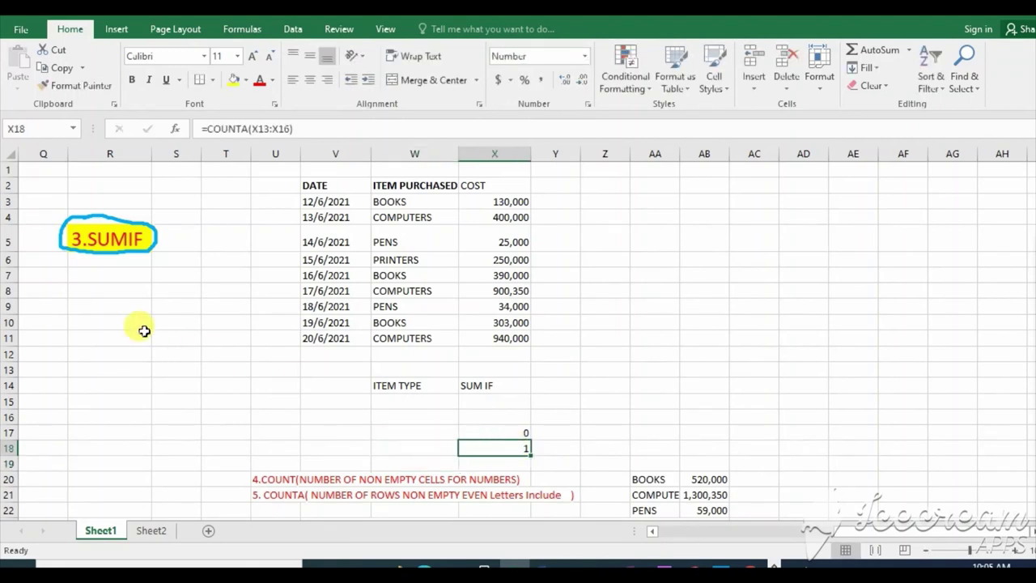
Type the headings 4.COUNT into R7 and 5. COUNTA into R9, below 3.SUMIF
click(84, 275)
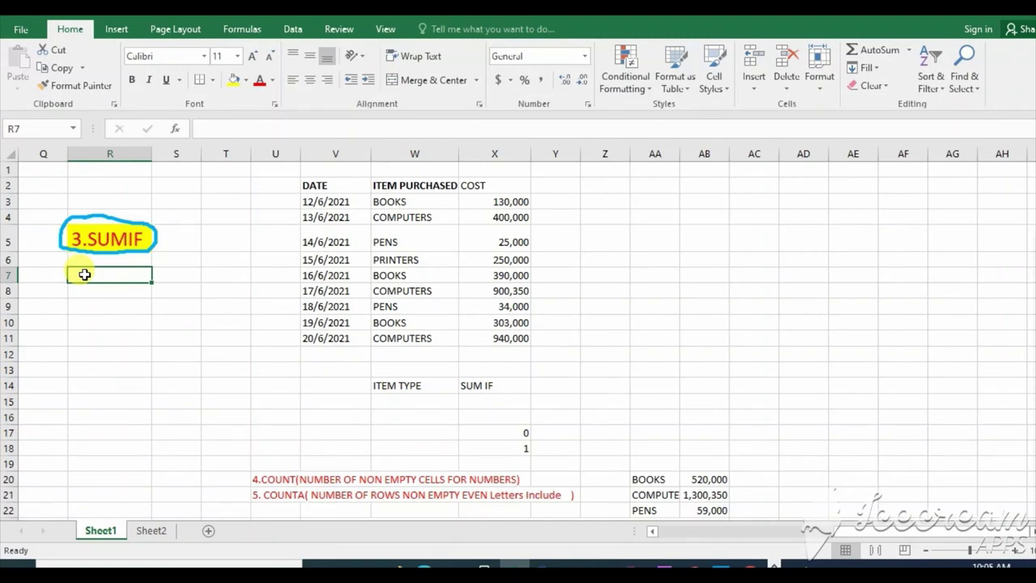
text(4.COUNT)
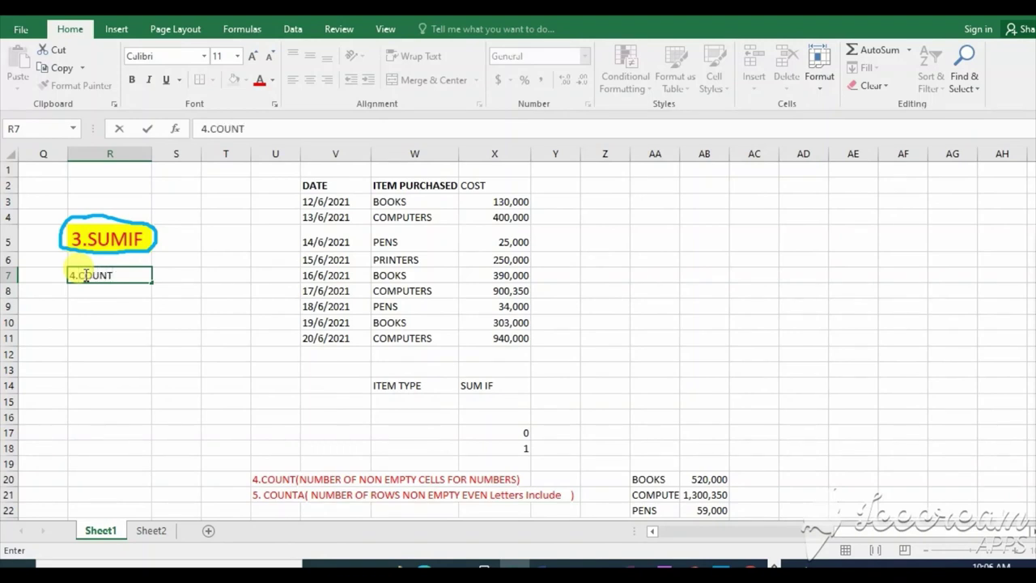
click(82, 310)
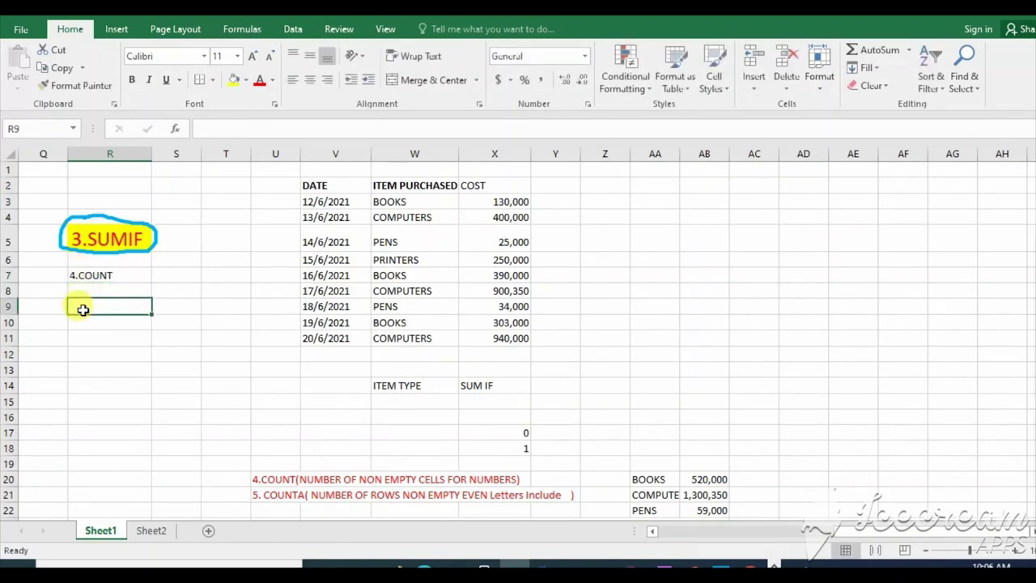
text(5. COUNTA)
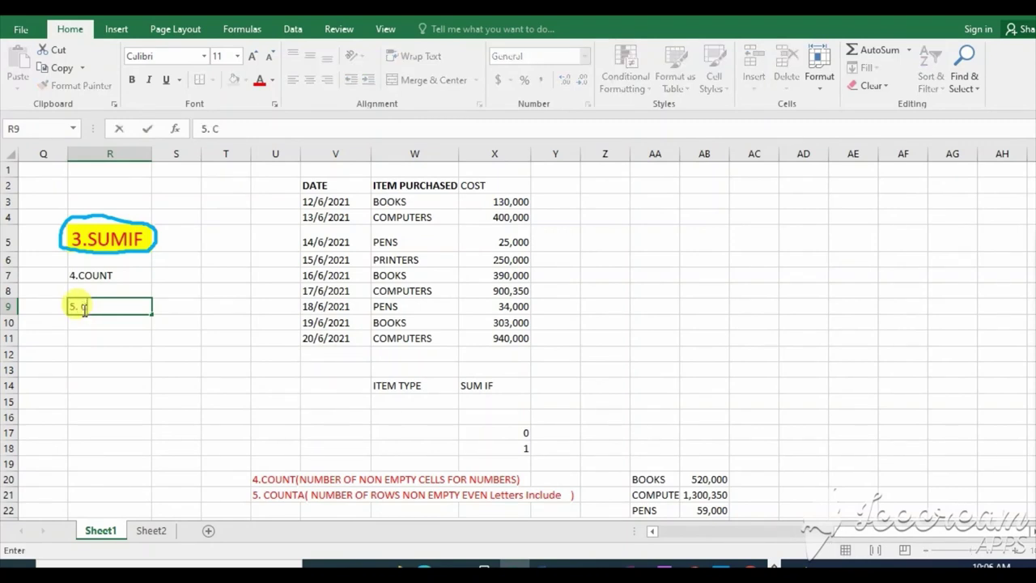
click(129, 353)
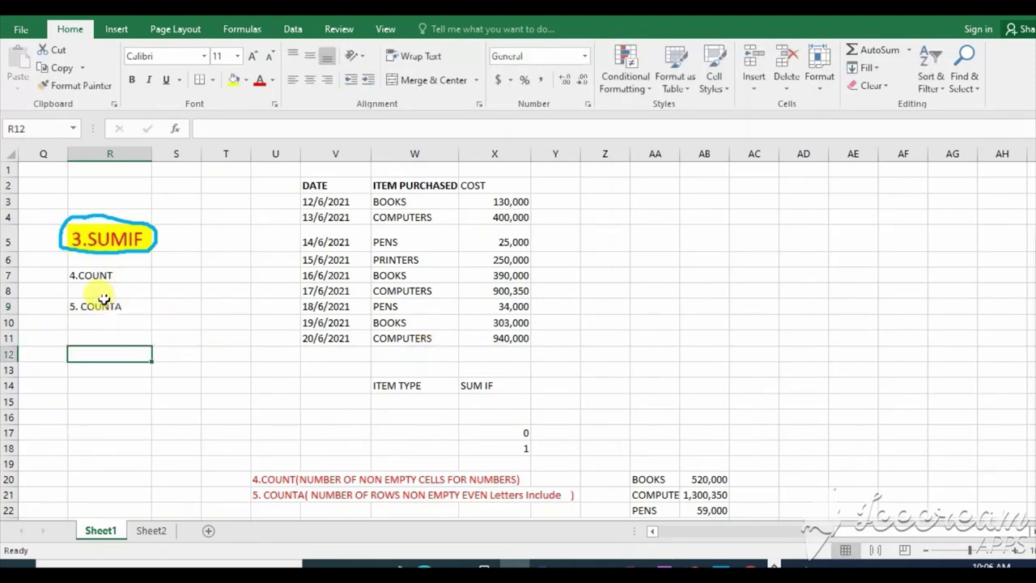
Fill the 4.COUNT and 5. COUNTA heading cells with yellow
click(97, 277)
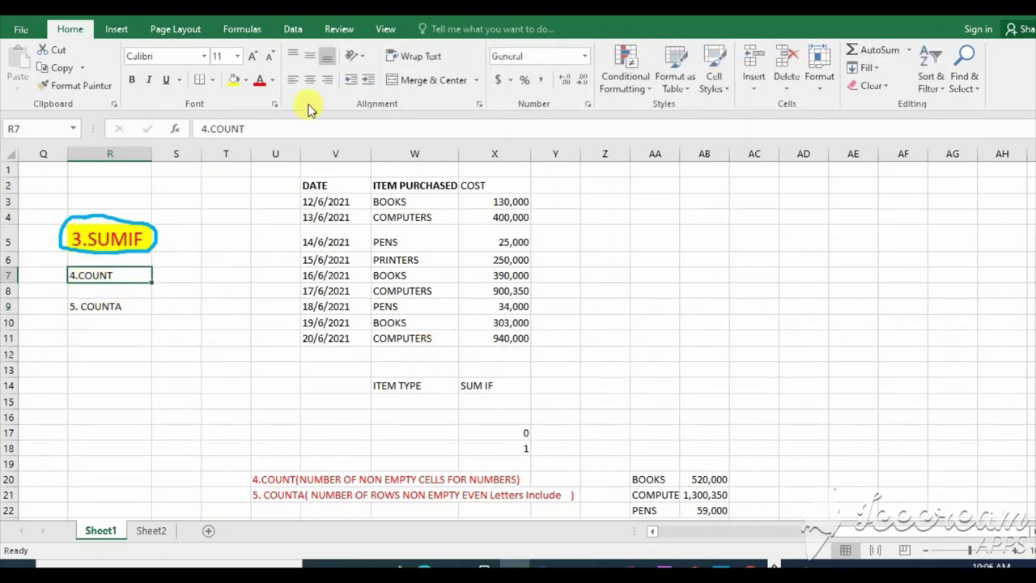
click(233, 79)
click(95, 306)
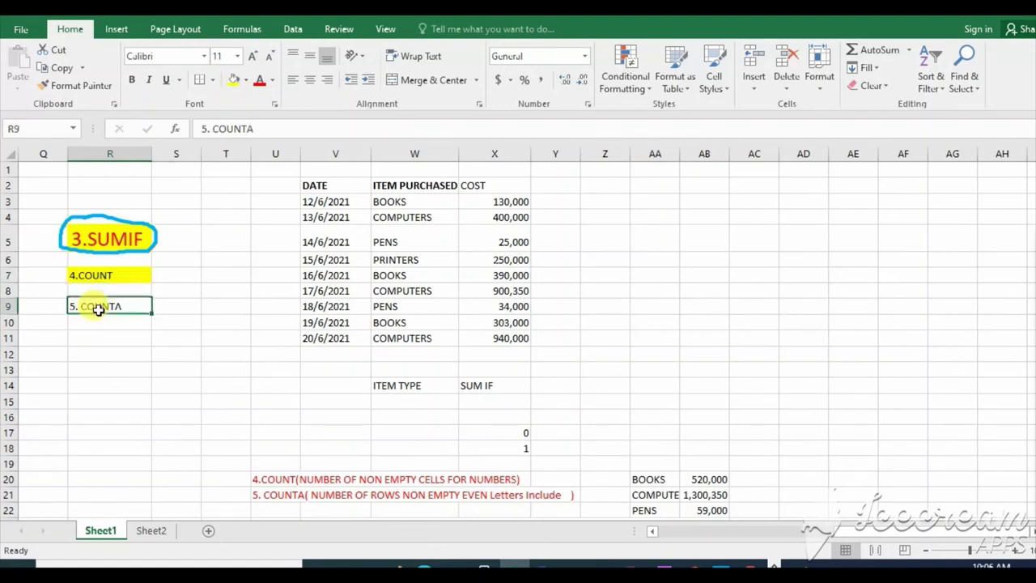
click(234, 84)
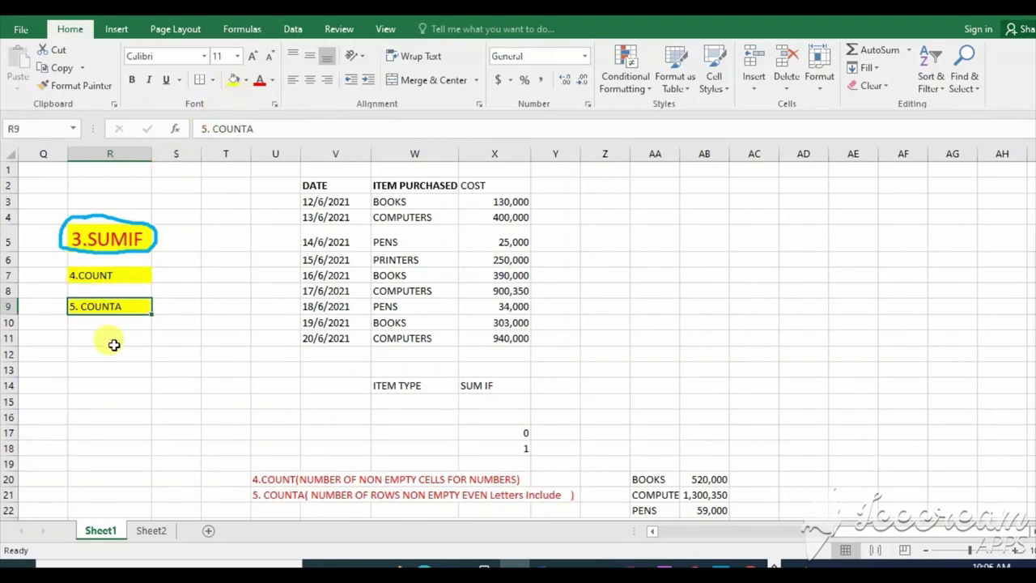
click(205, 276)
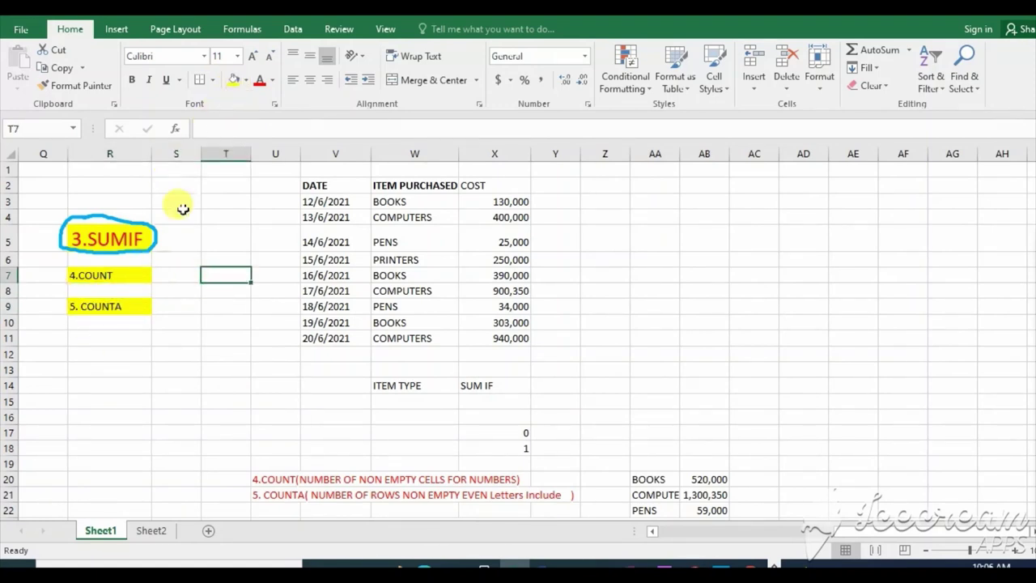
Enlarge the 4.COUNT and 5. COUNTA heading text to 18 point
click(132, 274)
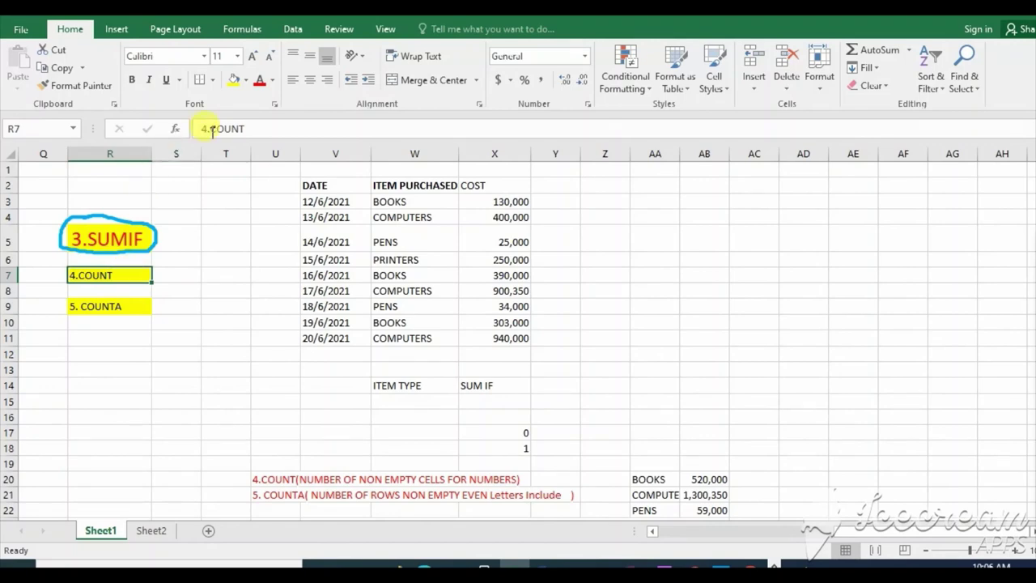
click(252, 61)
click(252, 61)
click(252, 62)
click(252, 61)
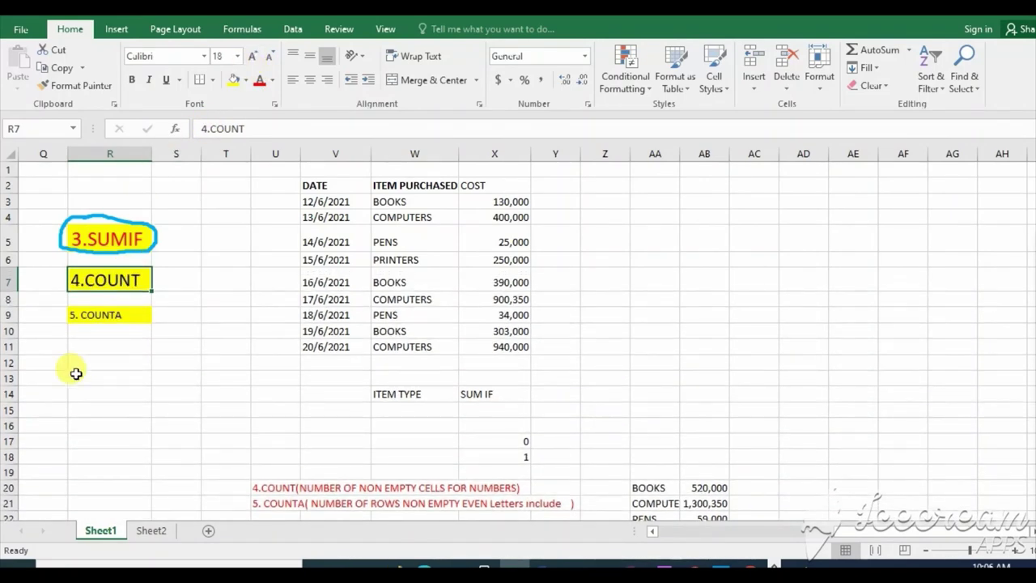
click(88, 315)
click(252, 61)
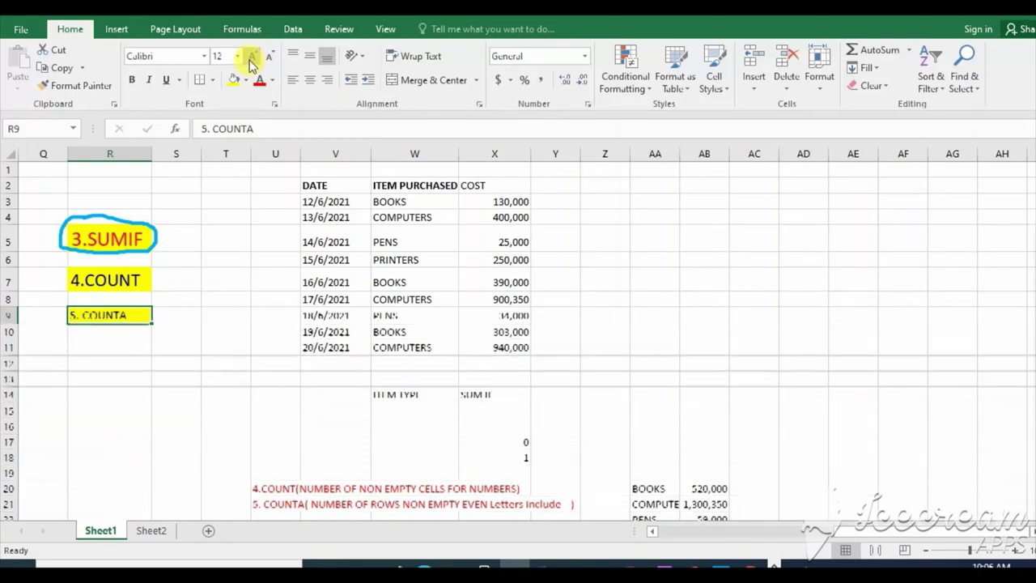
click(252, 61)
click(252, 62)
click(252, 62)
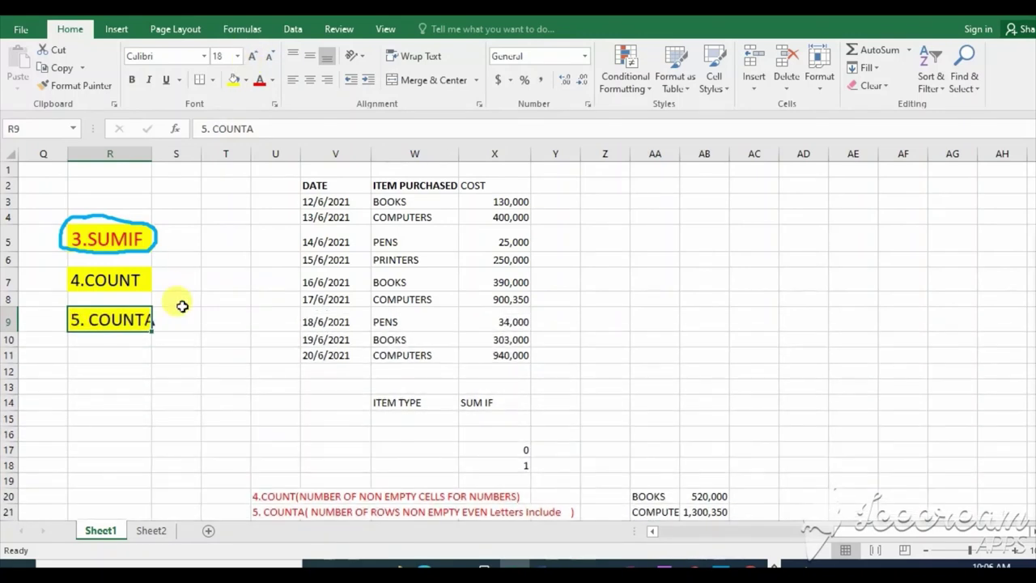
click(188, 355)
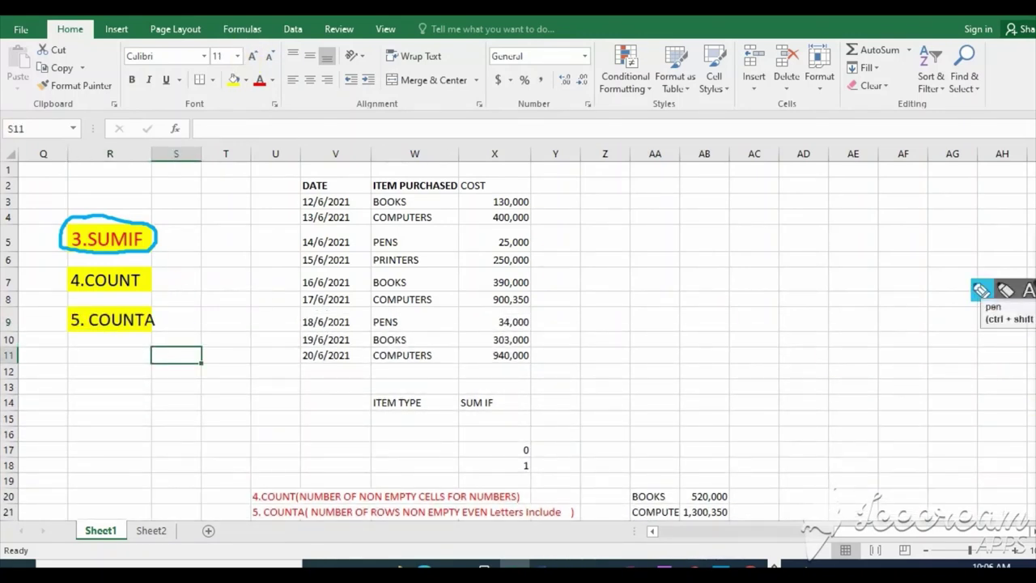
click(981, 291)
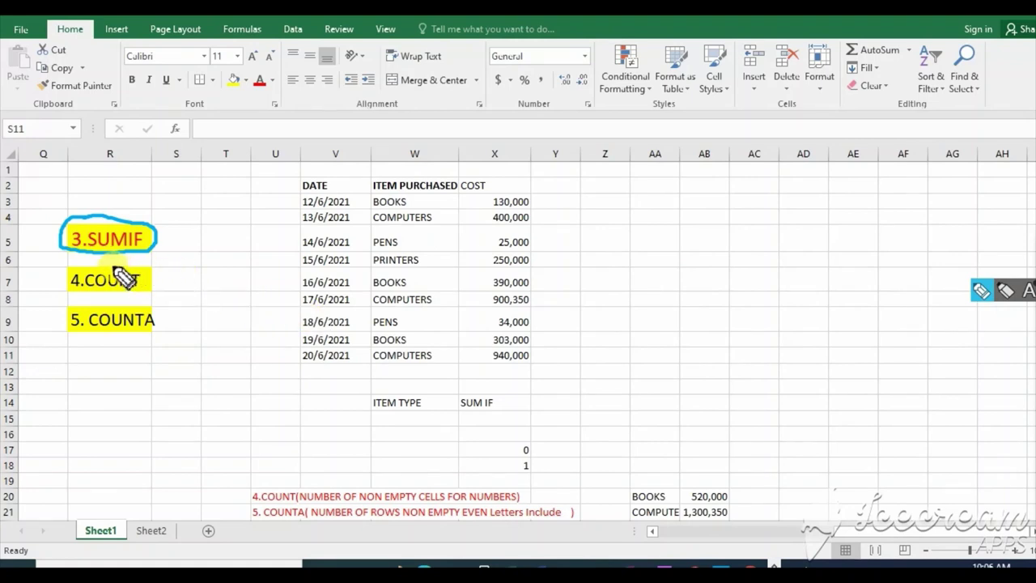
mouse_move(115, 270)
mouse_down()
mouse_move(106, 293)
mouse_move(119, 269)
mouse_up()
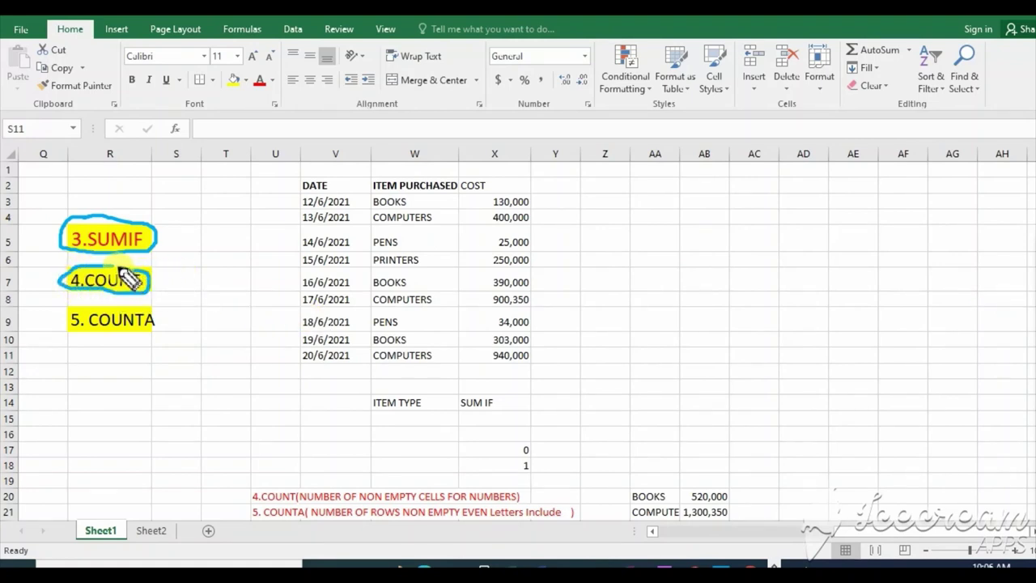
mouse_move(86, 307)
mouse_down()
mouse_move(69, 320)
mouse_move(159, 335)
mouse_move(101, 312)
mouse_up()
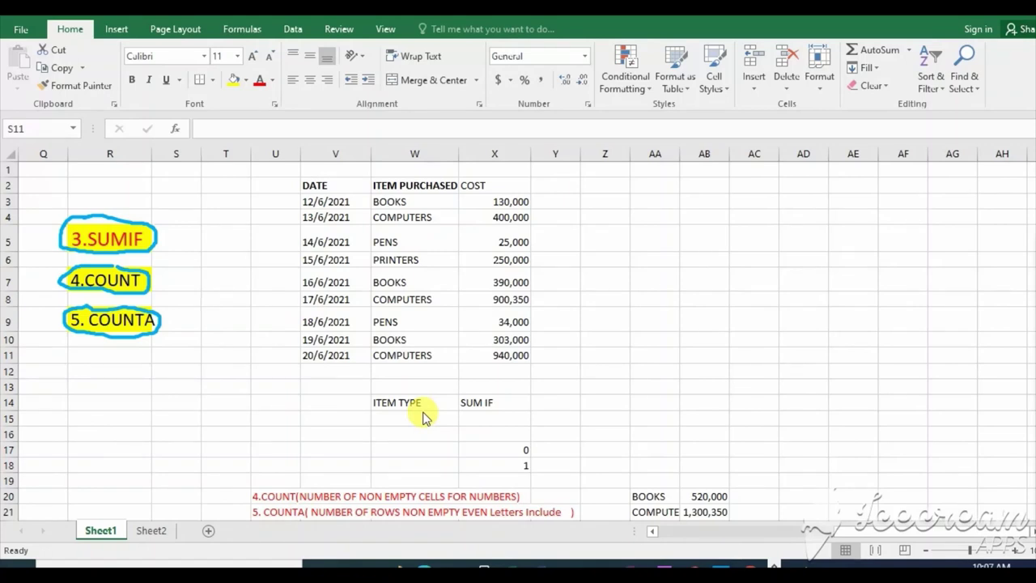
Clear the old 0 and 1 results below the SUM IF heading
click(484, 417)
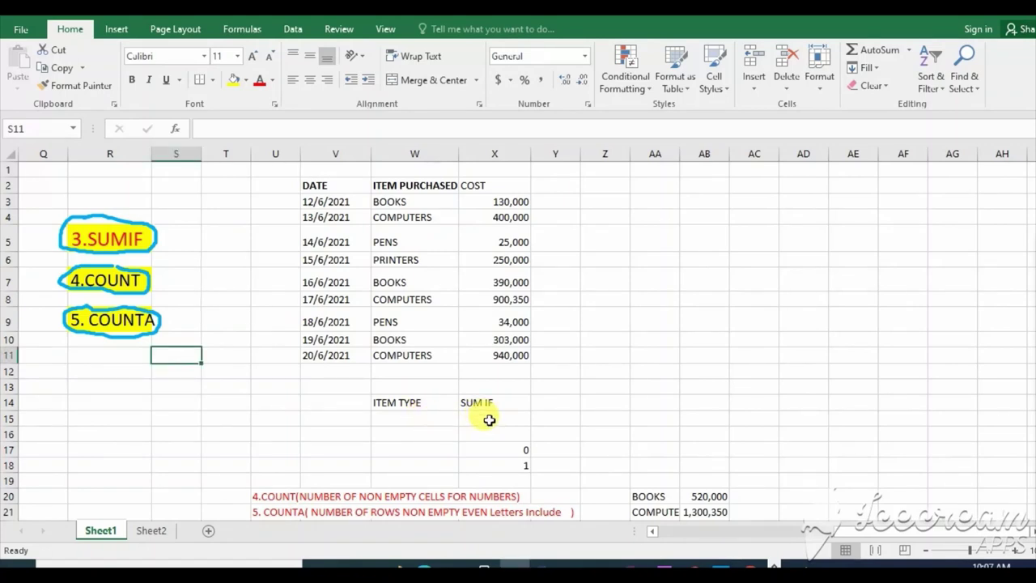
click(518, 450)
double_click(522, 452)
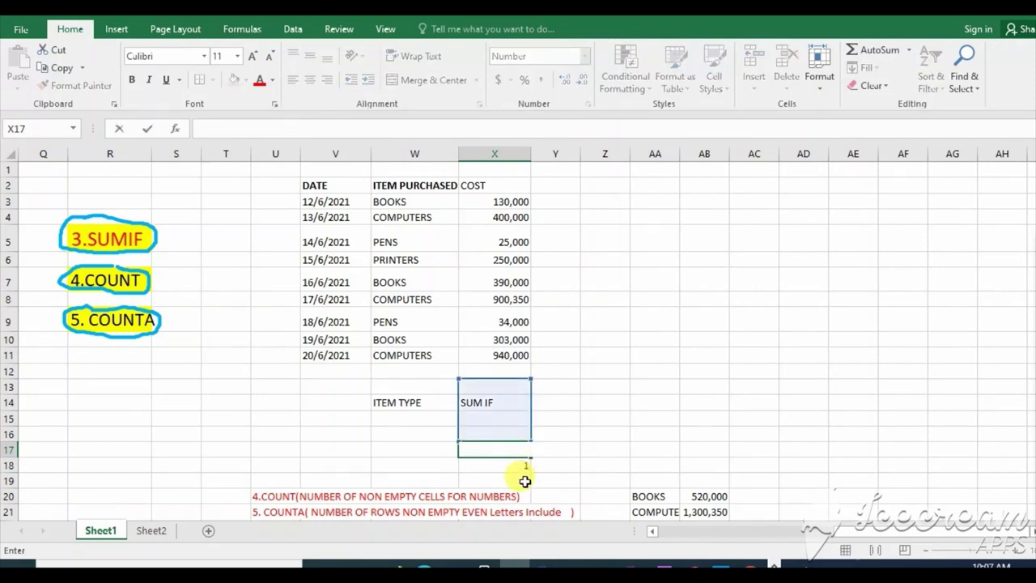
key(Return)
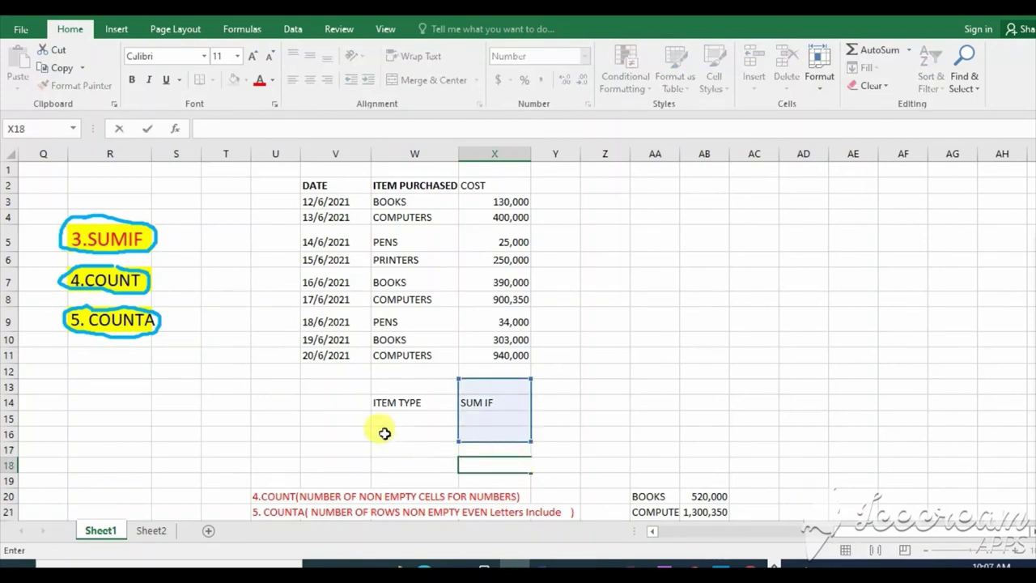
click(385, 433)
click(492, 419)
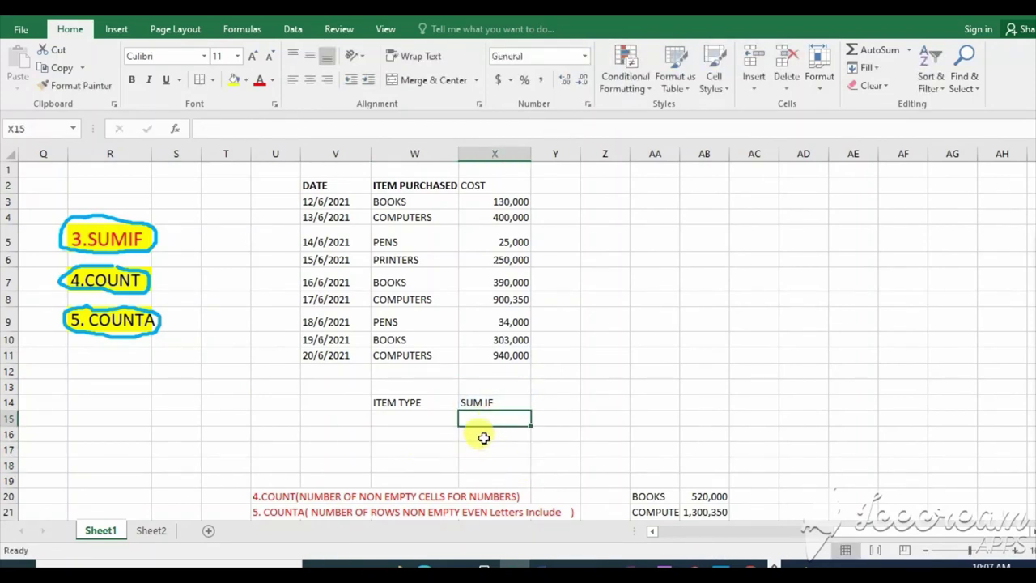
Start an = formula in X16, which shows #NAME?, and tick-mark the 3.SUMIF heading
click(484, 437)
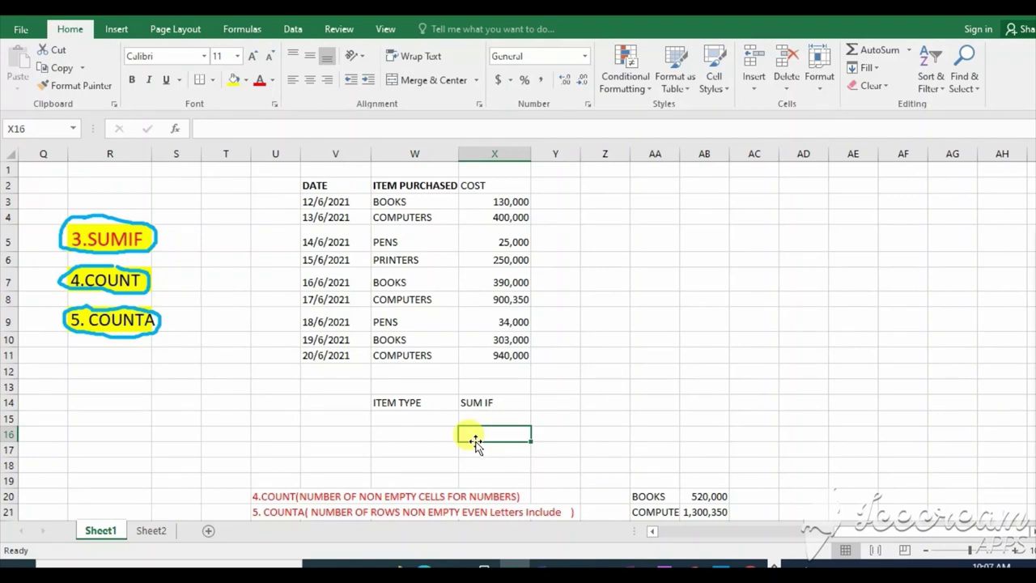
text(=)
key(shift+Tab)
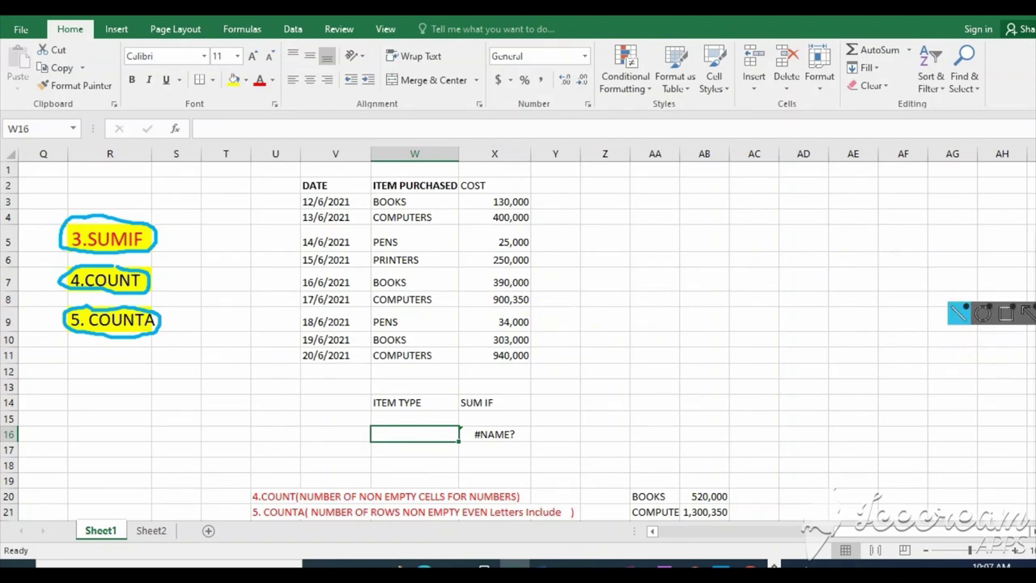
click(982, 290)
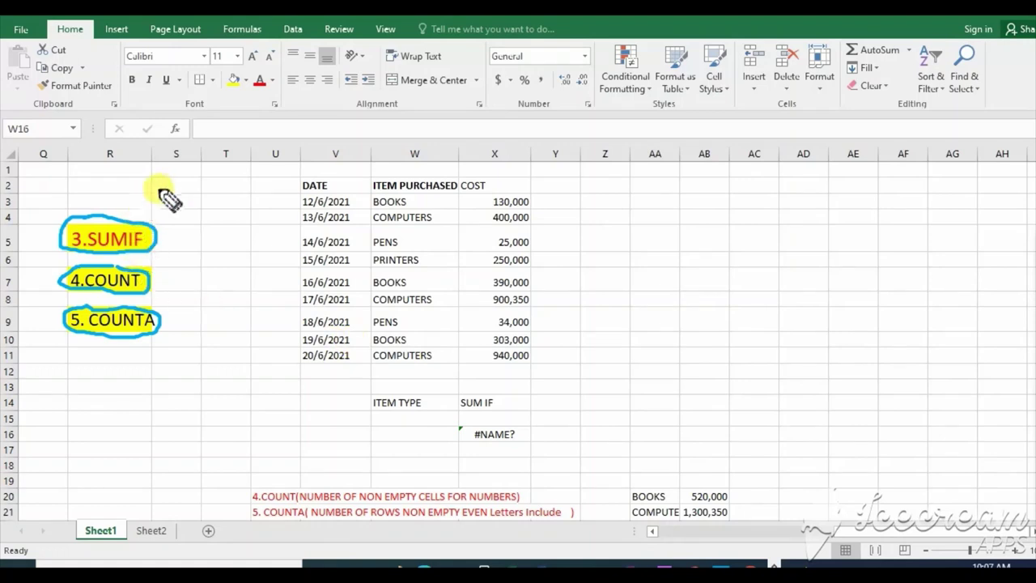
drag(150, 215, 206, 200)
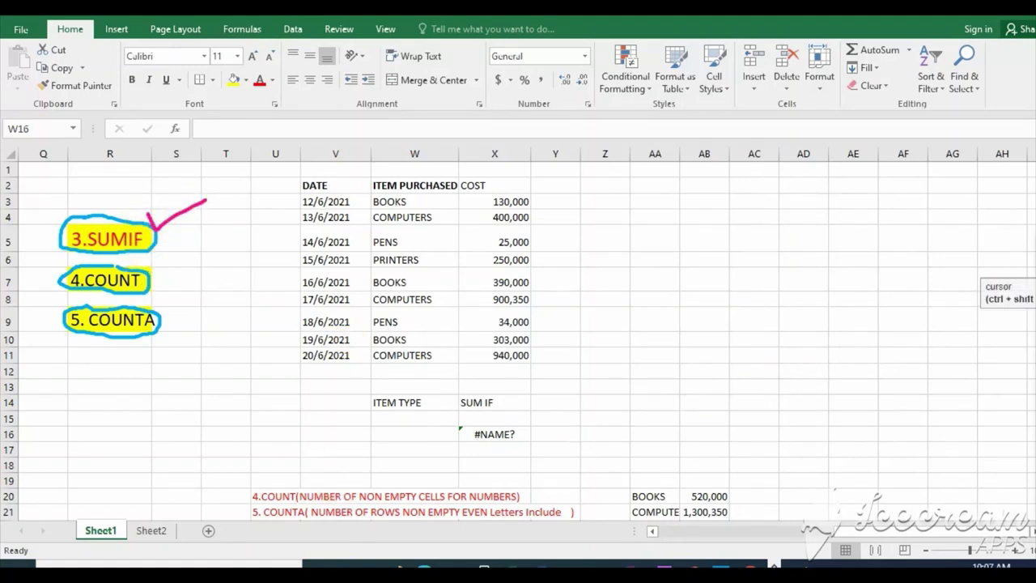
click(488, 434)
Restart X16 as =SUMIF( with the ITEM PURCHASED cells W3:W11 as the range
key(BackSpace)
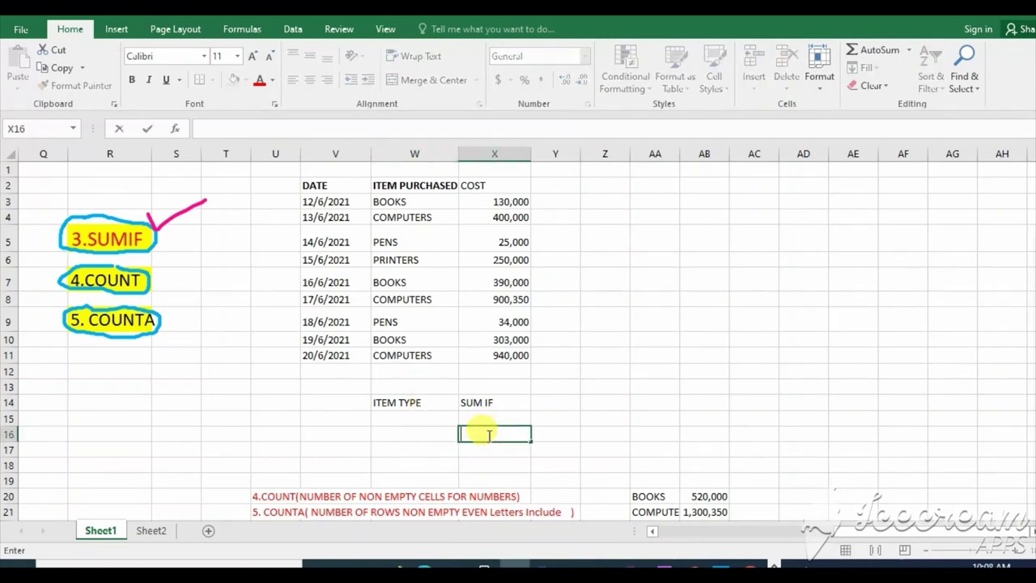
text(=)
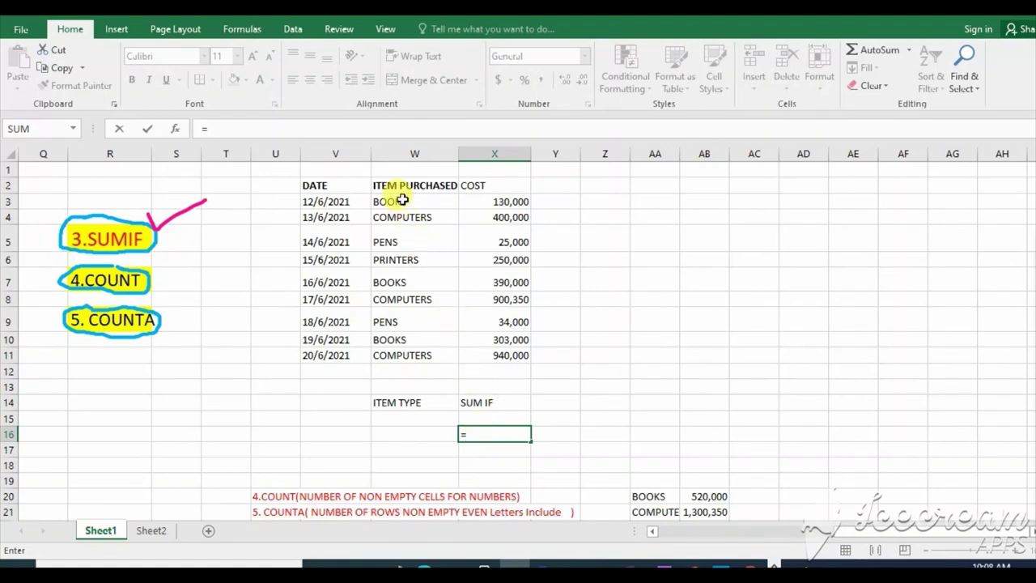
drag(402, 199, 413, 350)
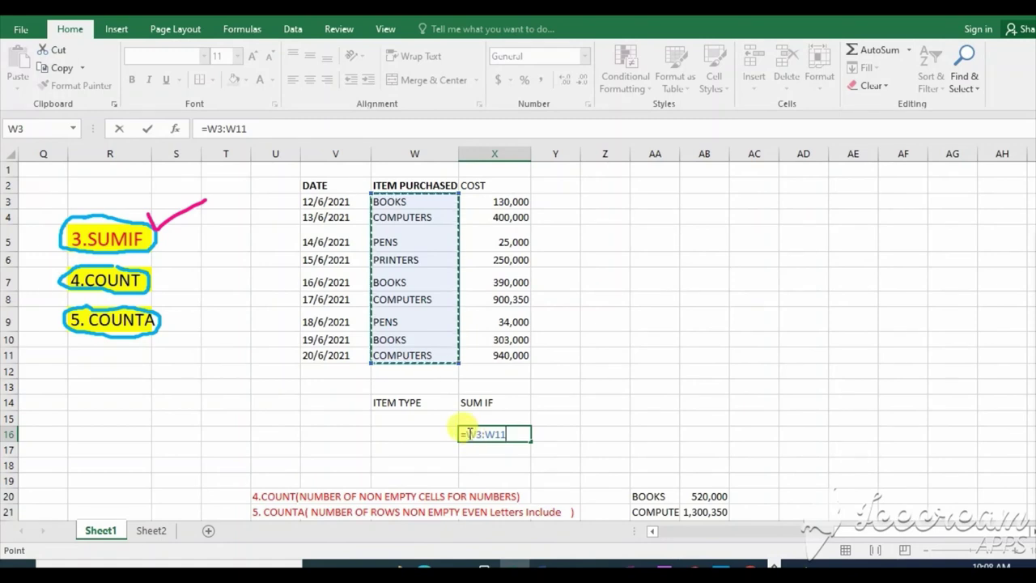
click(473, 435)
key(BackSpace)
key(BackSpace)
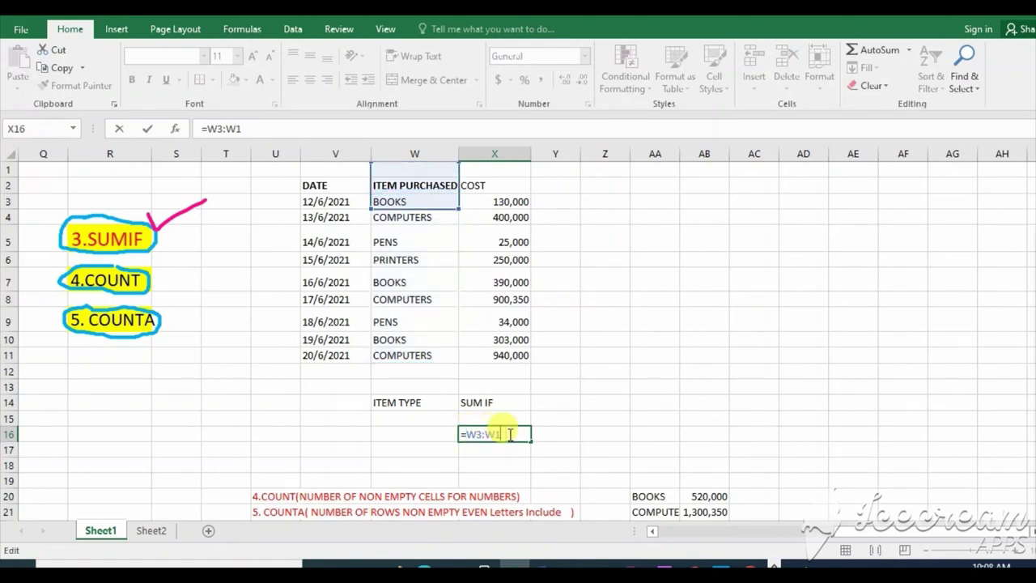
key(BackSpace)
key(BackSpace)
key(BackSpace)
key(BackSpace)
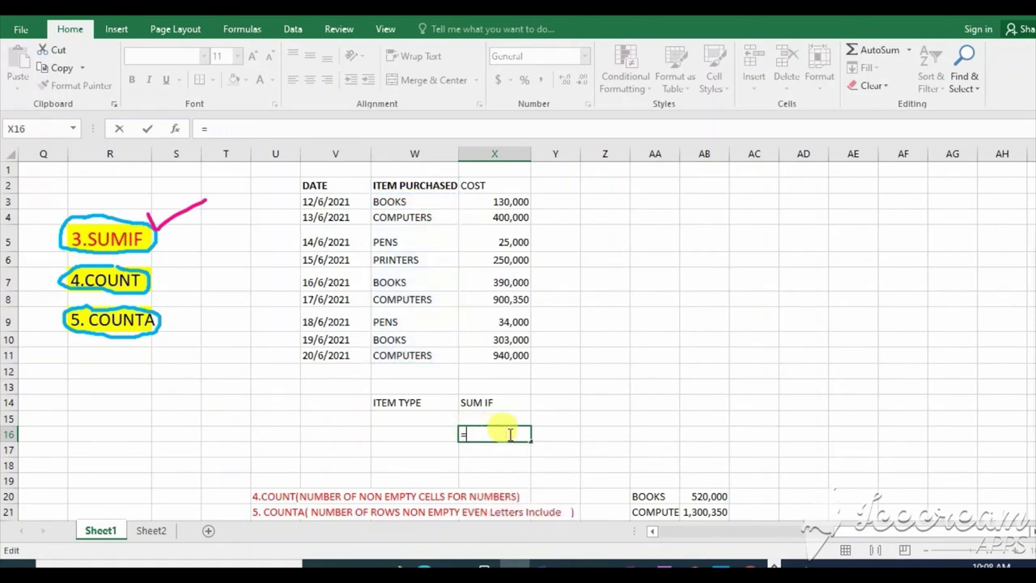
text(S)
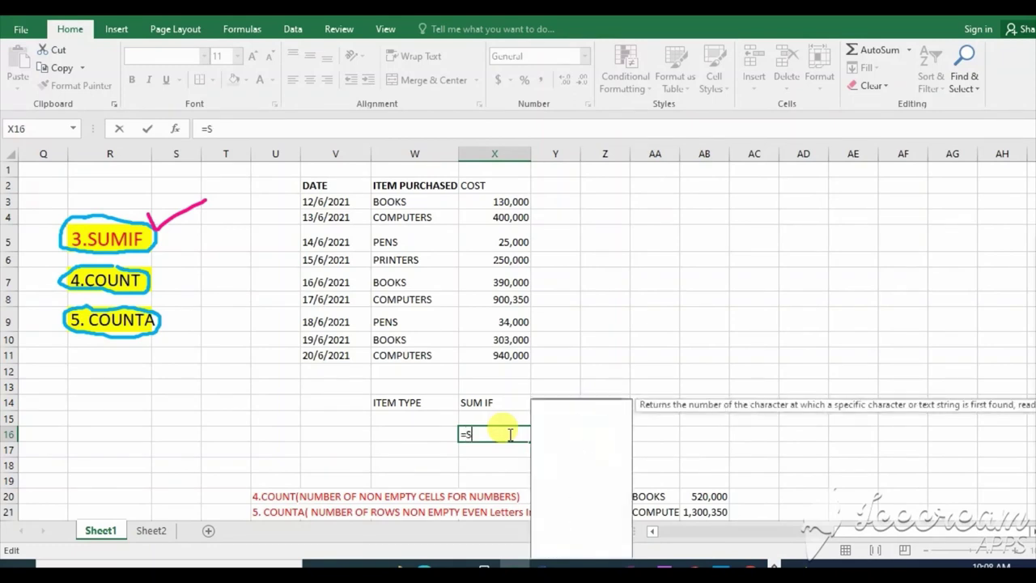
text(UM)
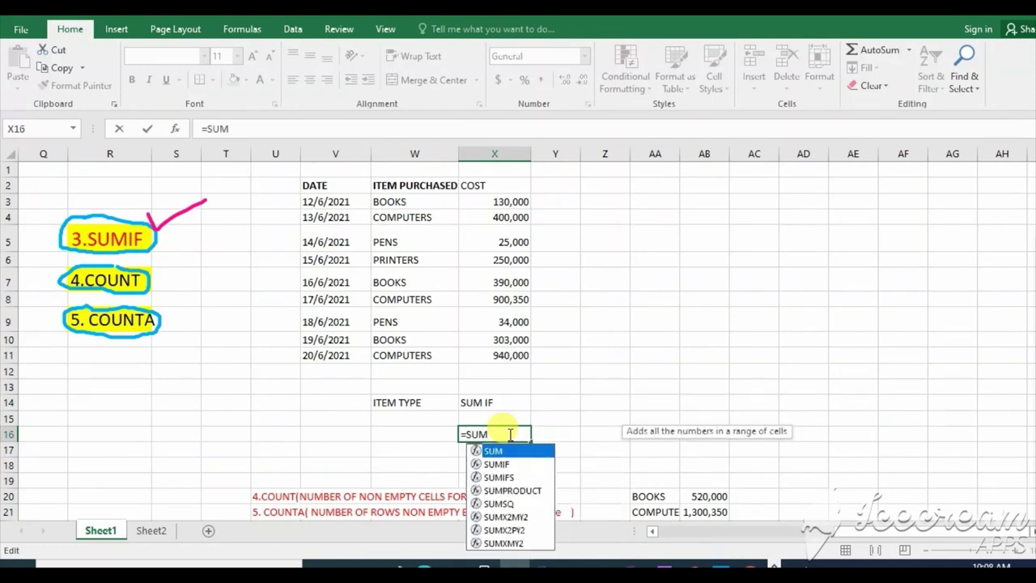
text(IF)
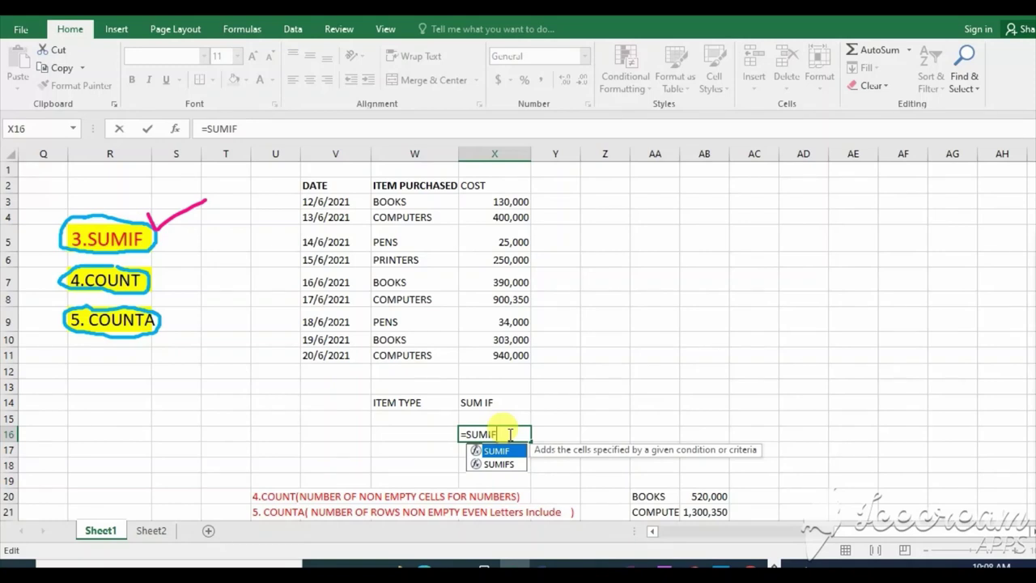
text(()
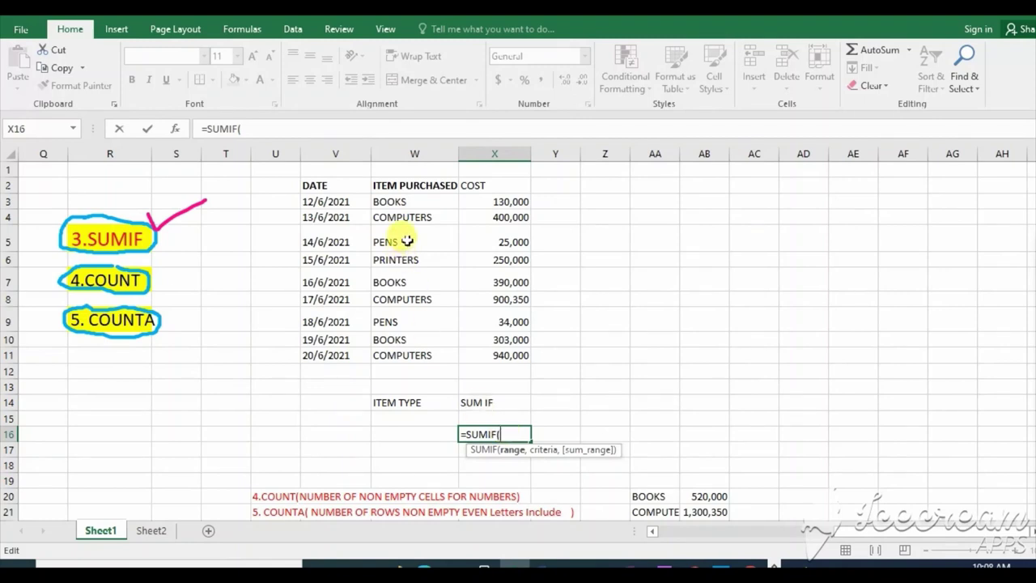
drag(411, 201, 419, 355)
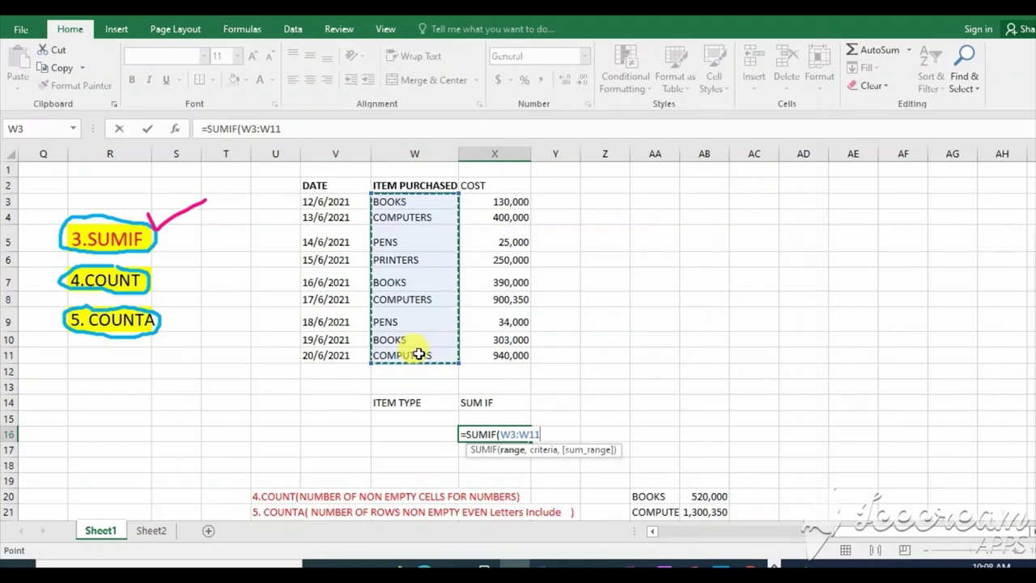
text(,)
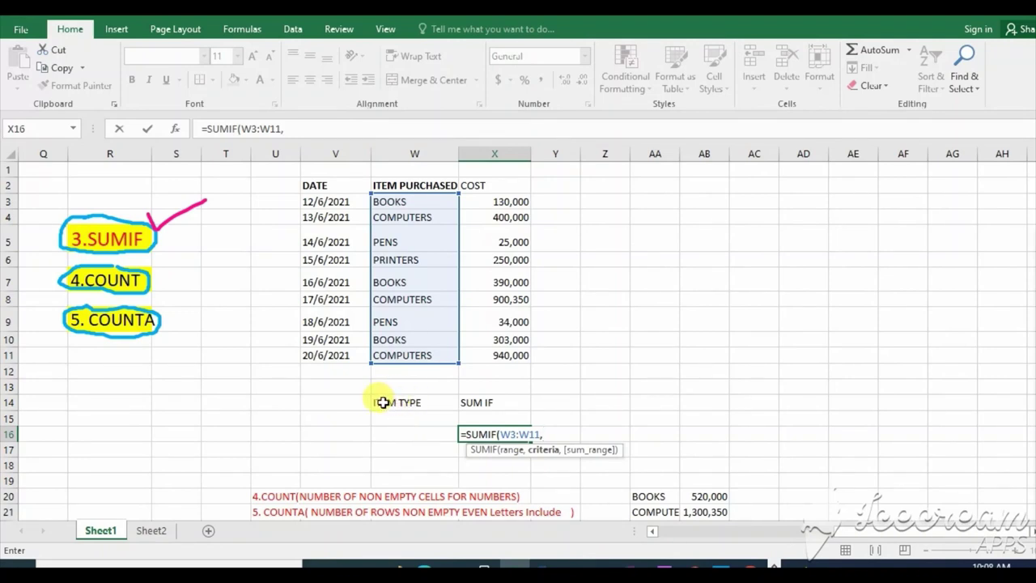
Add W16 as the criterion and COST cells X3:X11 as the sum range, closing the bracket
click(382, 401)
click(411, 431)
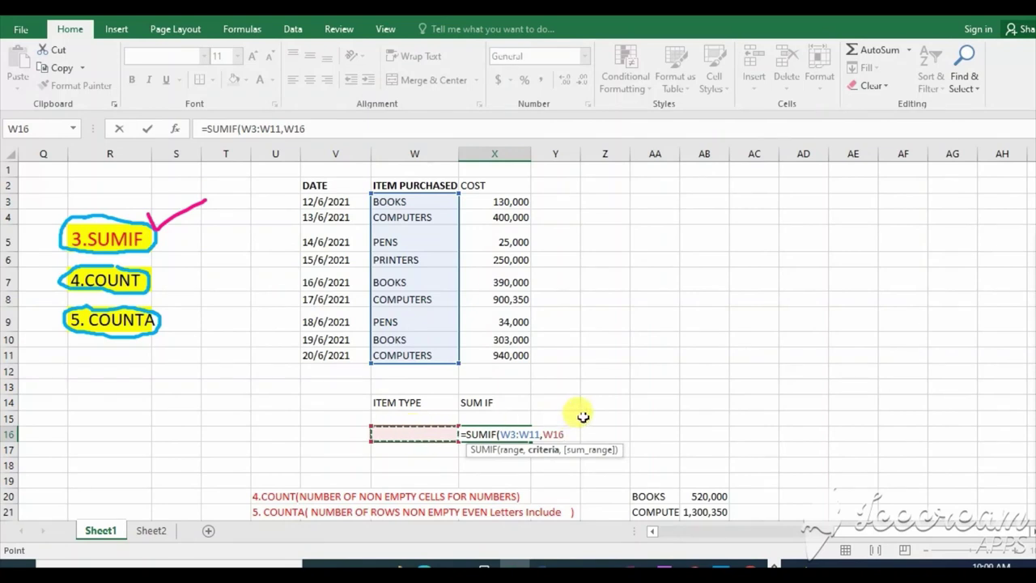
text(,)
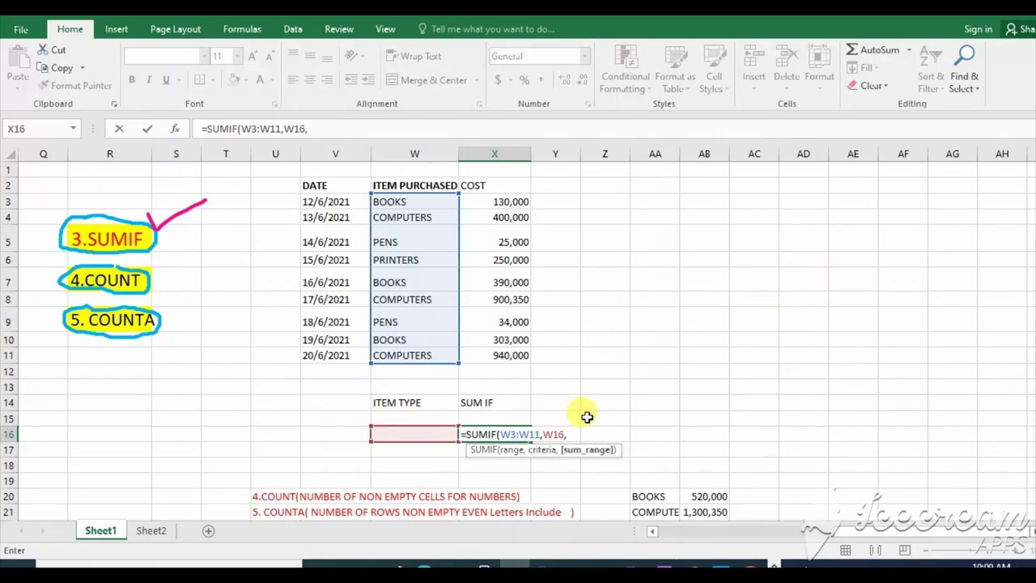
click(509, 202)
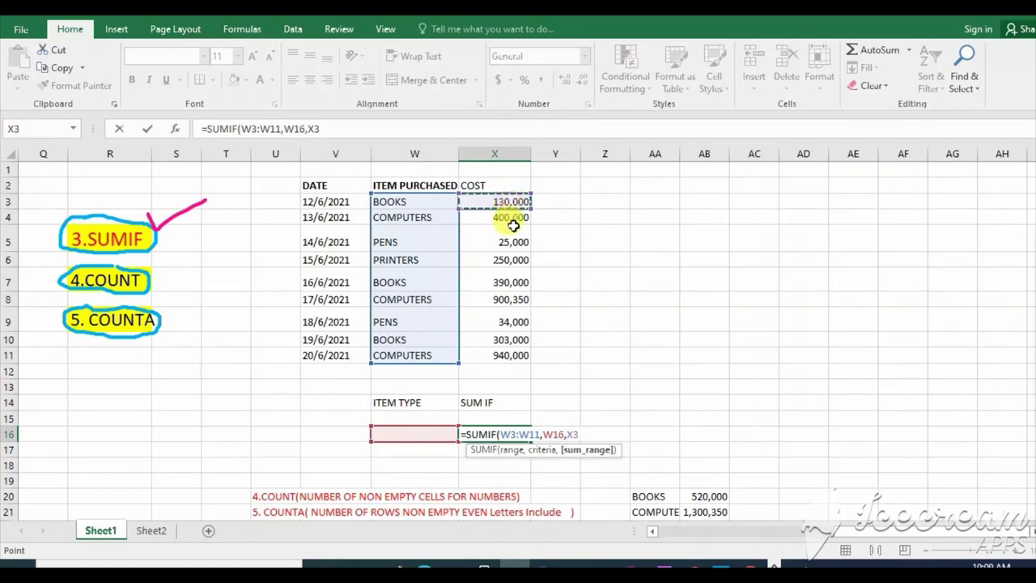
drag(514, 227, 511, 356)
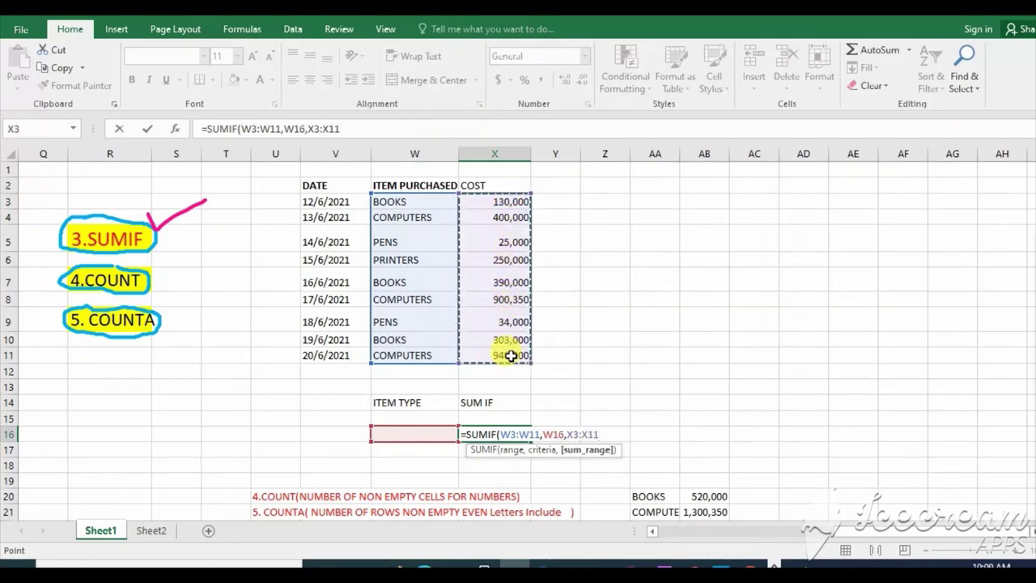
text())
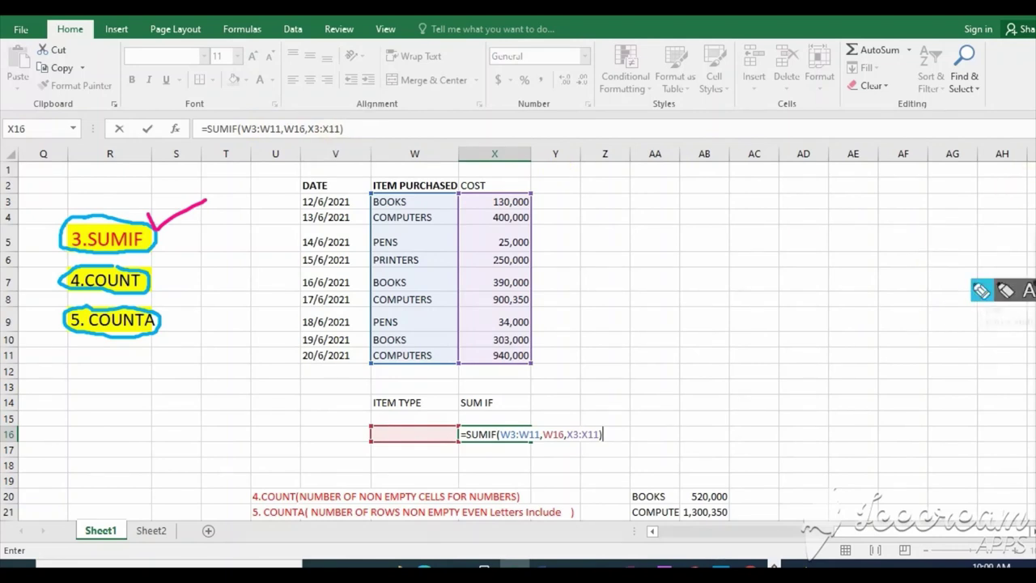
click(982, 291)
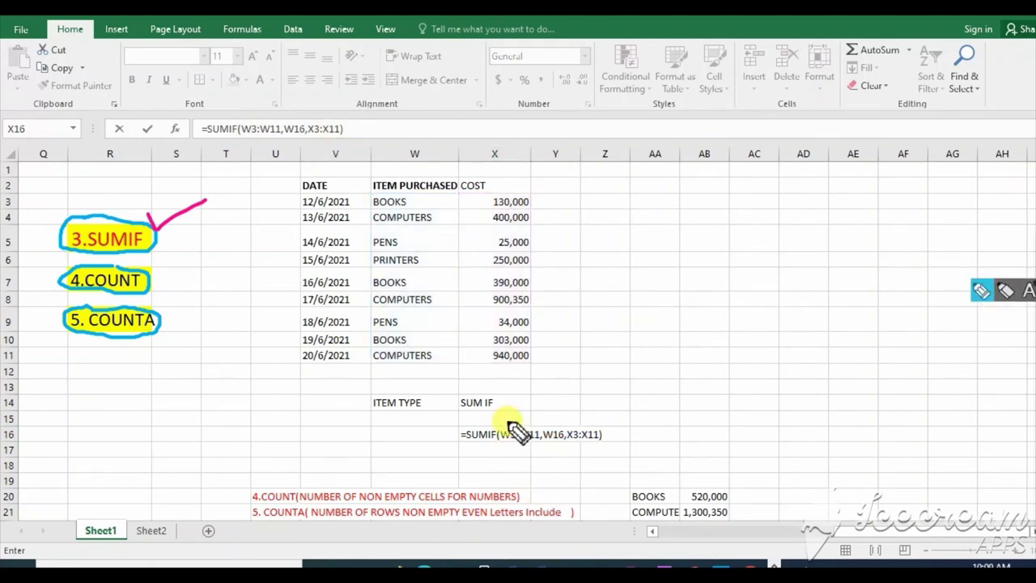
mouse_move(508, 420)
mouse_down()
mouse_move(536, 450)
mouse_move(577, 425)
mouse_move(510, 418)
mouse_up()
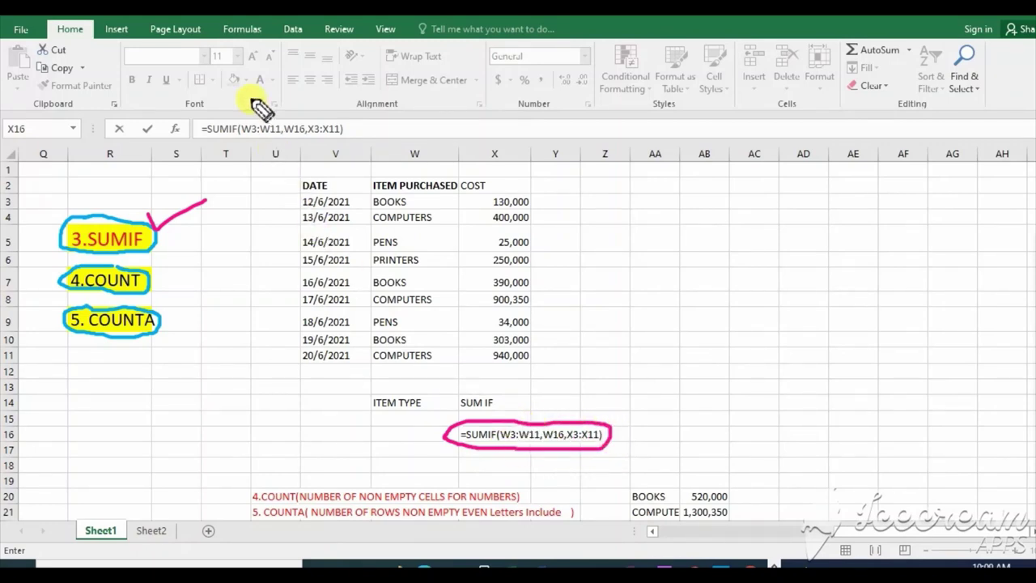
mouse_move(250, 113)
mouse_down()
mouse_move(206, 144)
mouse_move(306, 152)
mouse_move(344, 149)
mouse_move(354, 134)
mouse_move(312, 103)
mouse_move(283, 27)
mouse_move(254, 97)
mouse_up()
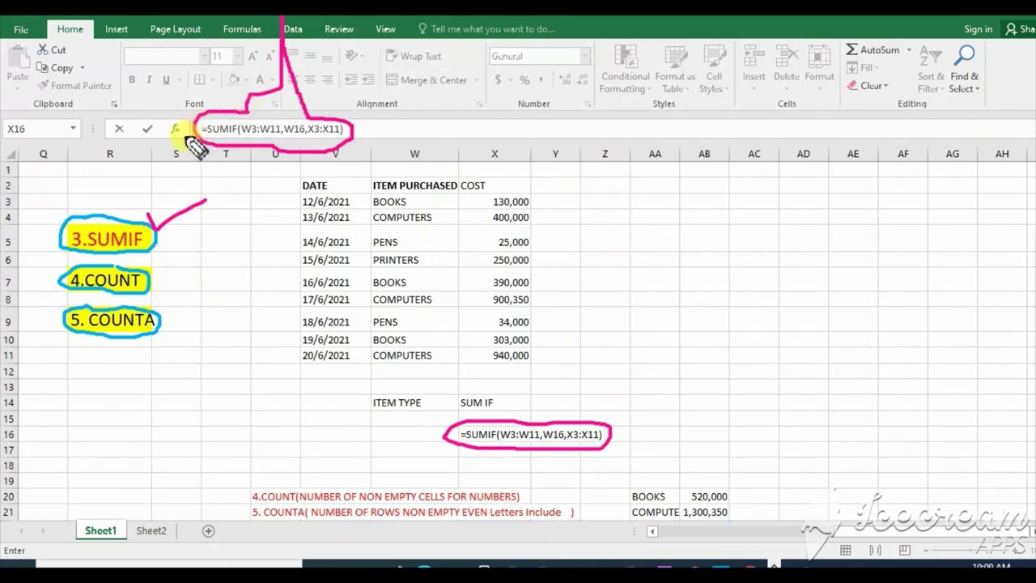
mouse_move(184, 125)
mouse_down()
mouse_move(167, 138)
mouse_move(195, 146)
mouse_up()
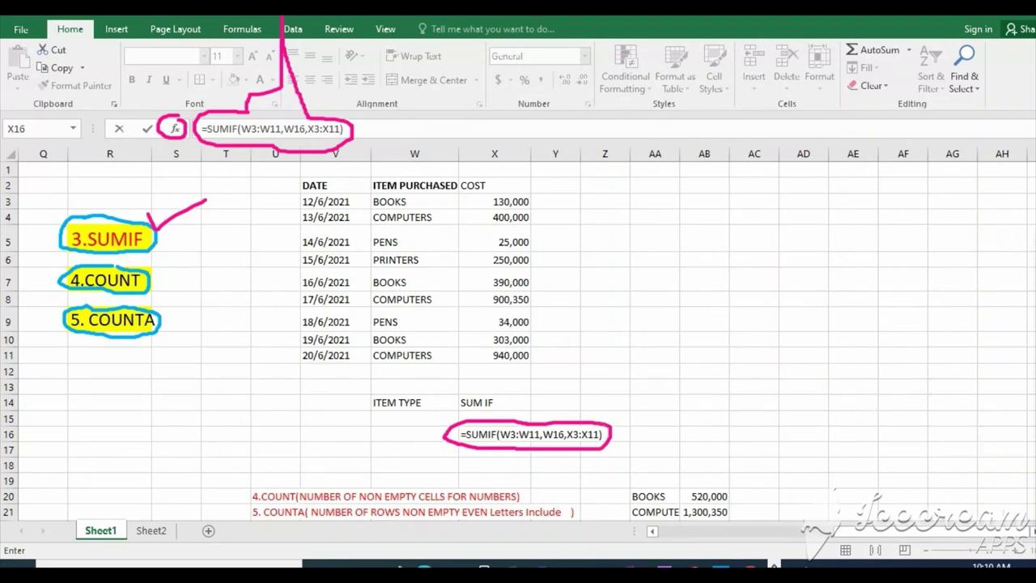
double_click(598, 437)
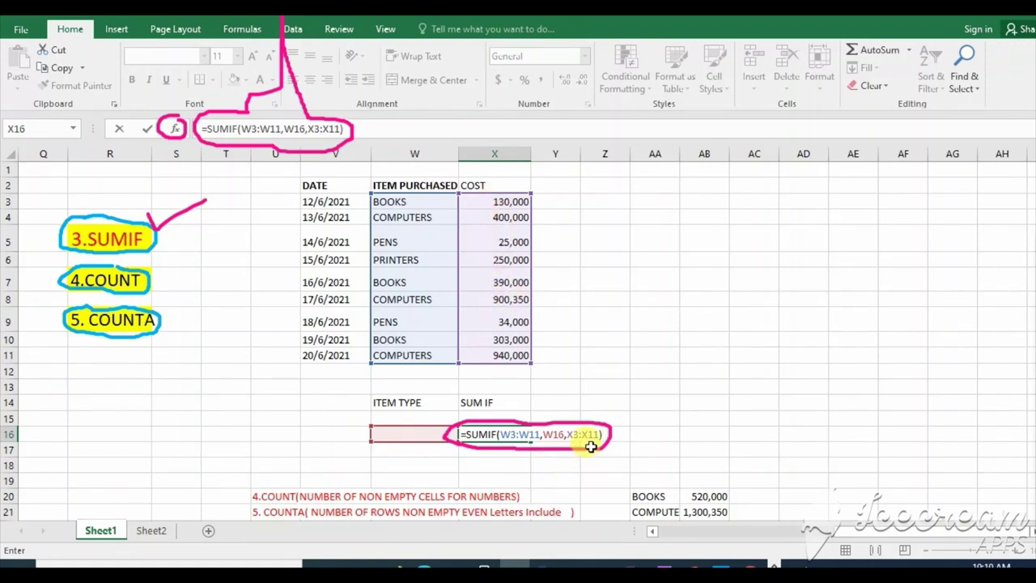
Commit the SUMIF formula and enter BOOKS in W16, giving a total of 823000
key(Return)
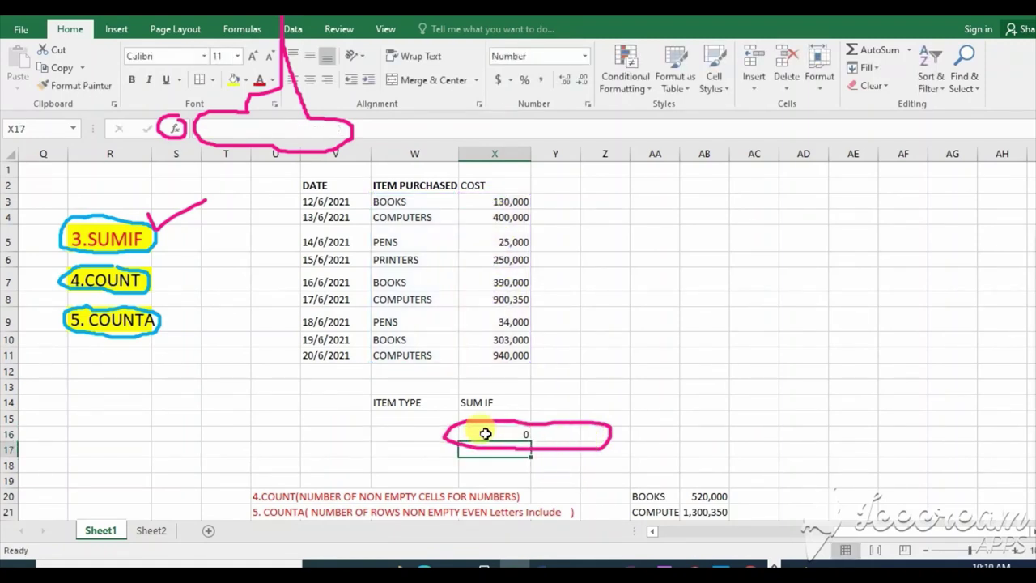
click(487, 434)
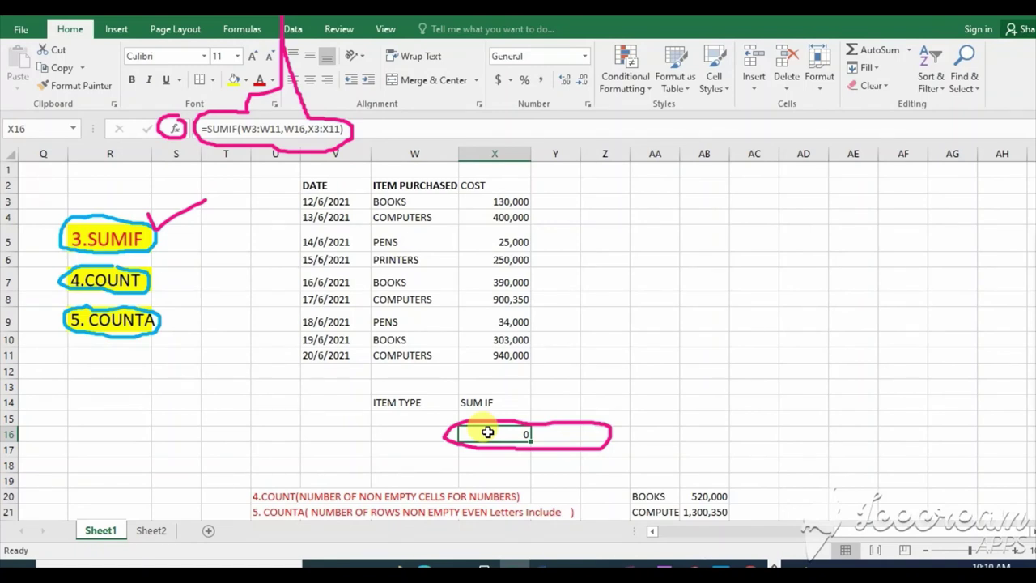
click(407, 436)
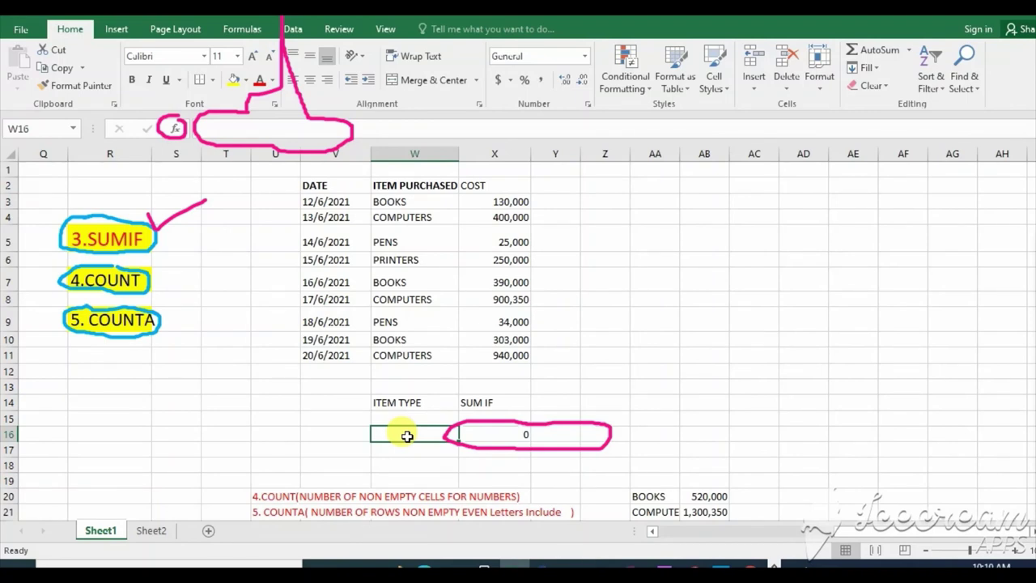
text(BOOKS)
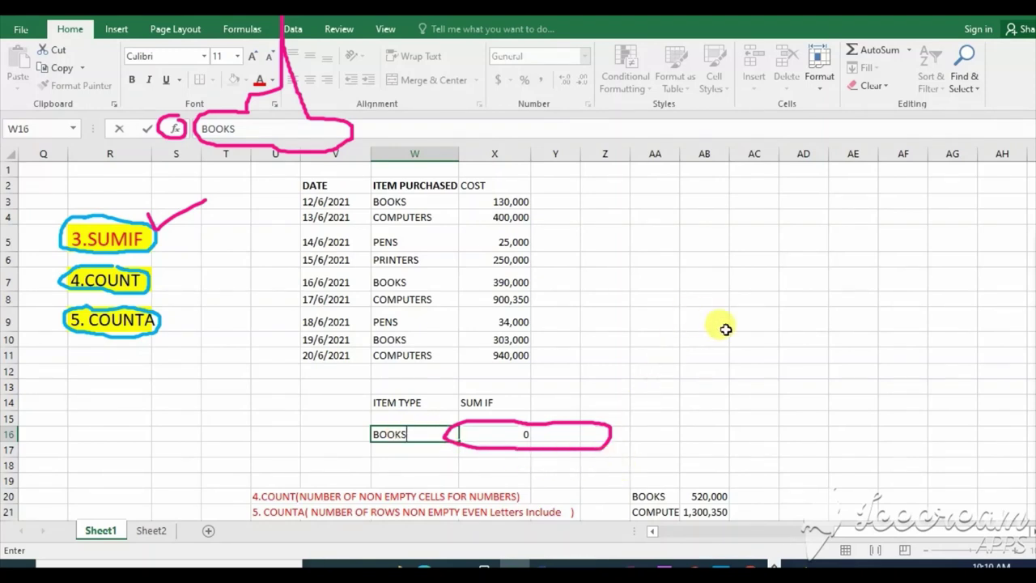
click(745, 280)
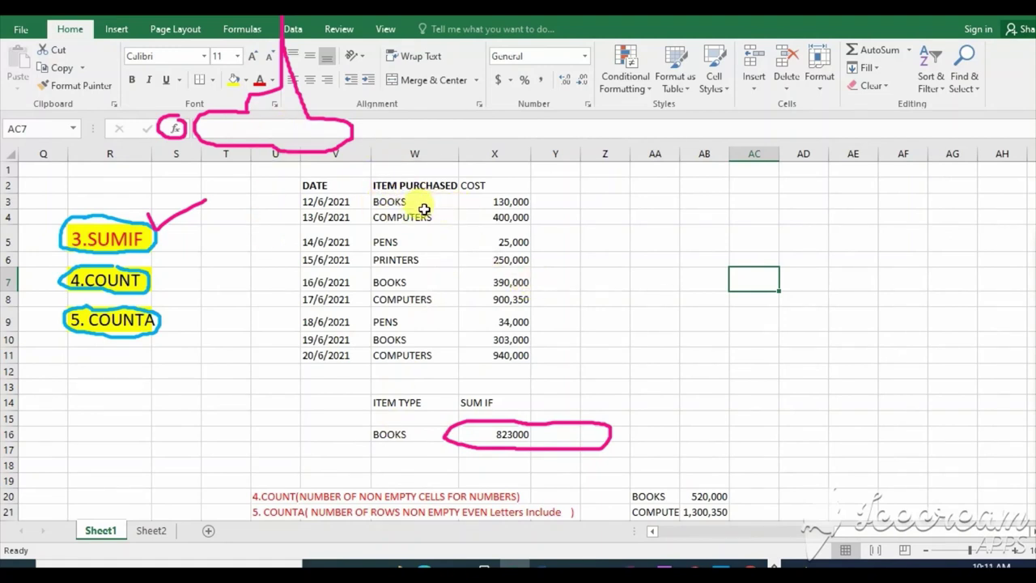
Enlarge the DATE, ITEM PURCHASED and COST table text to 16 point
mouse_move(310, 186)
mouse_down()
mouse_move(393, 342)
mouse_move(500, 366)
mouse_up()
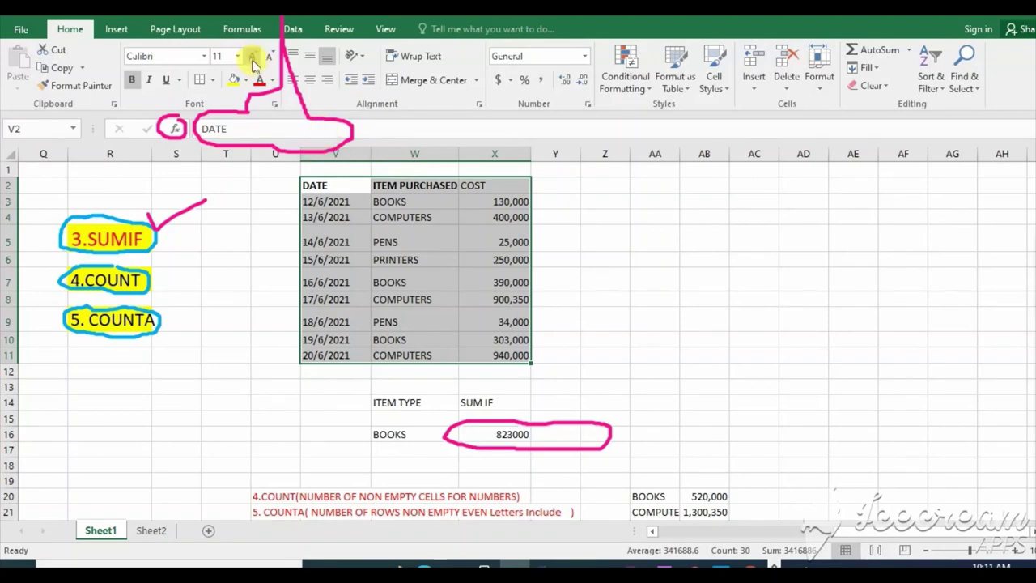
click(253, 58)
click(253, 58)
click(252, 59)
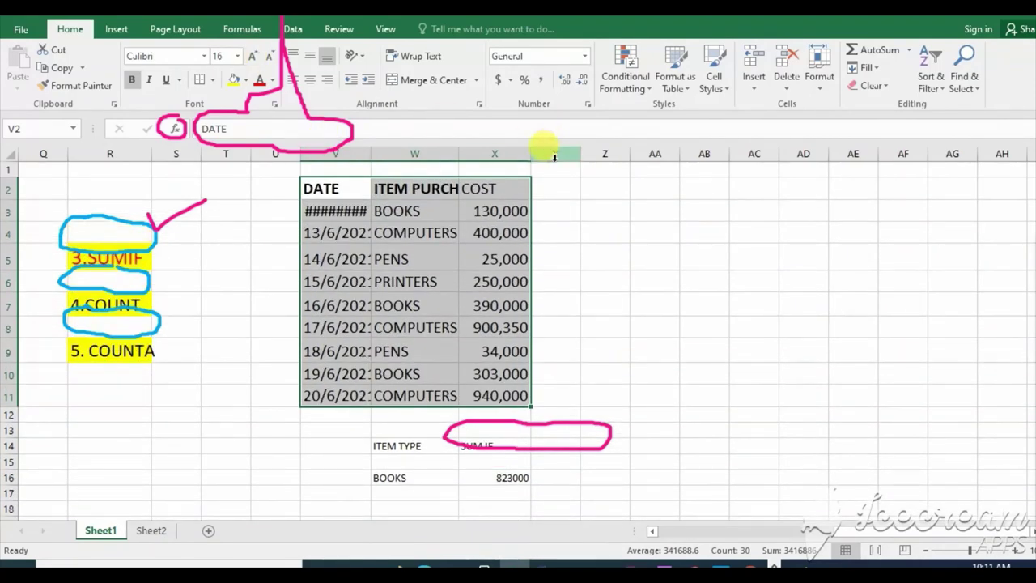
Widen columns V, W and X so the full dates and headings show
drag(531, 156, 587, 160)
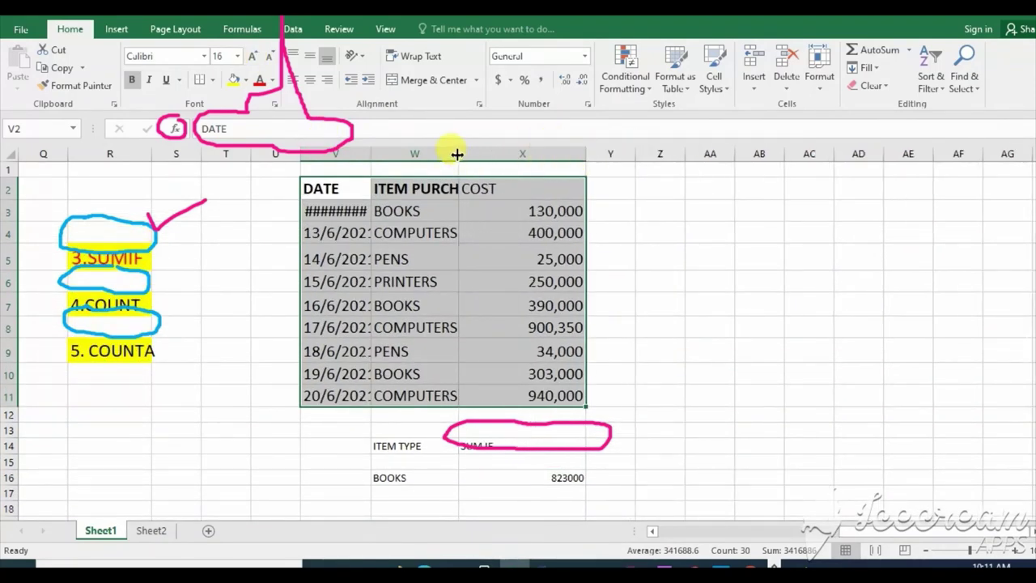
drag(459, 156, 502, 162)
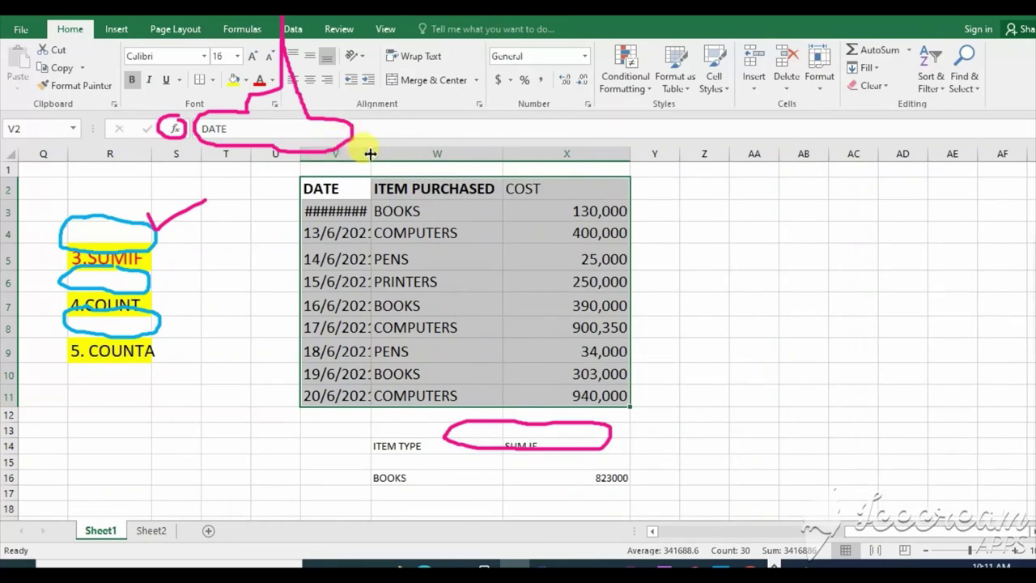
drag(371, 153, 395, 153)
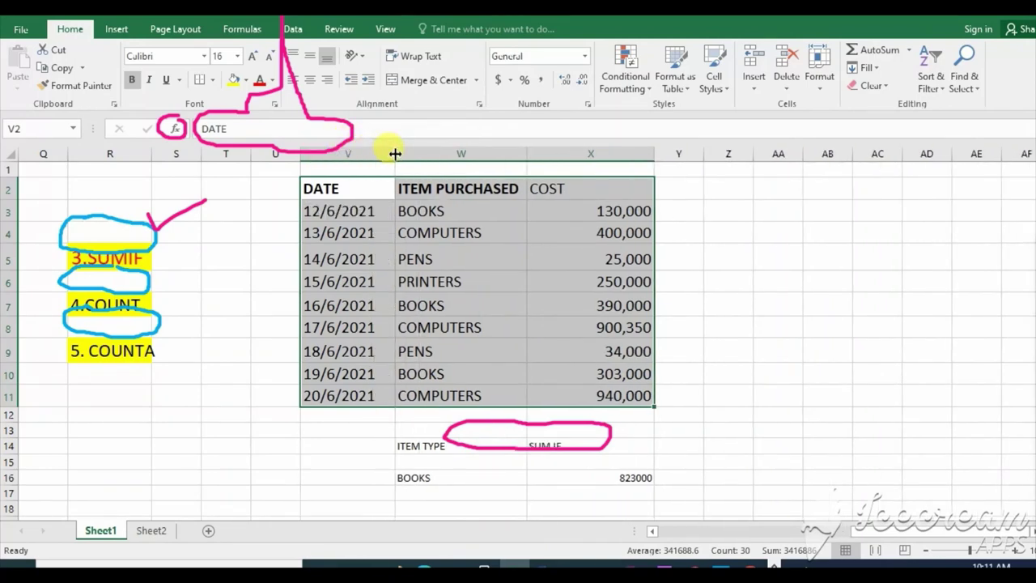
click(787, 413)
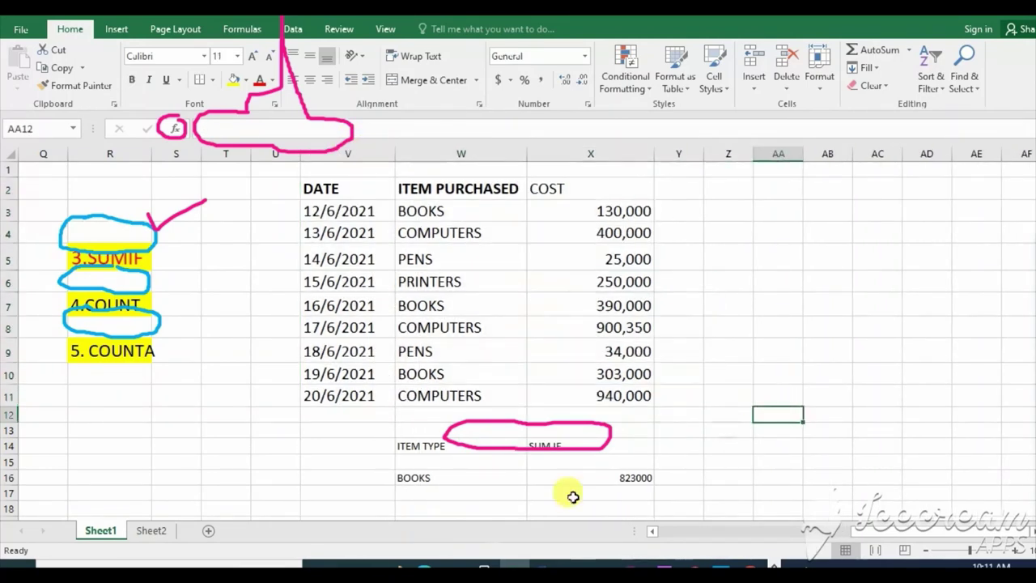
click(435, 482)
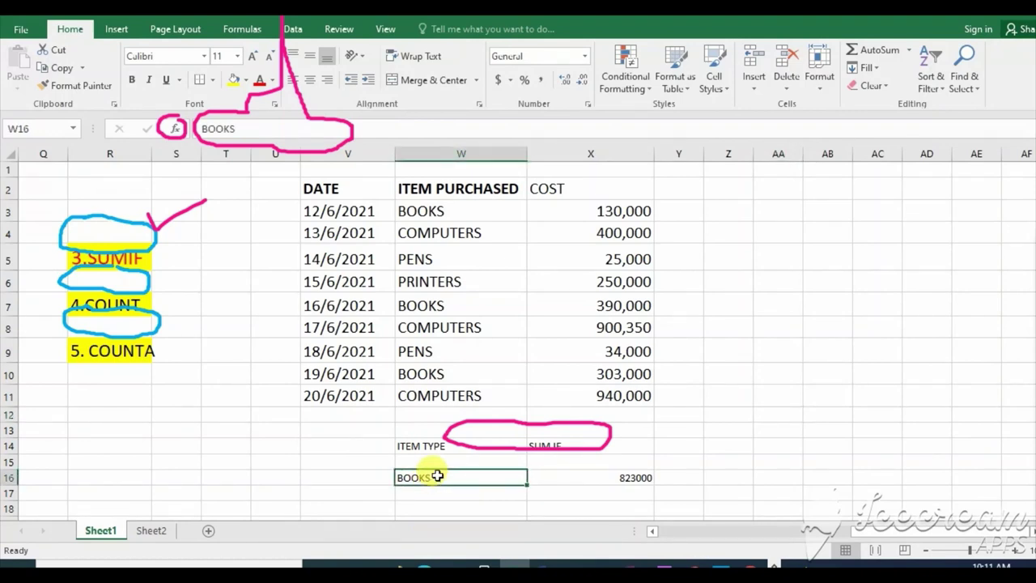
Enter COMPUTERS in W16 so the SUMIF in X16 shows 2240350
text(COMPUTERS)
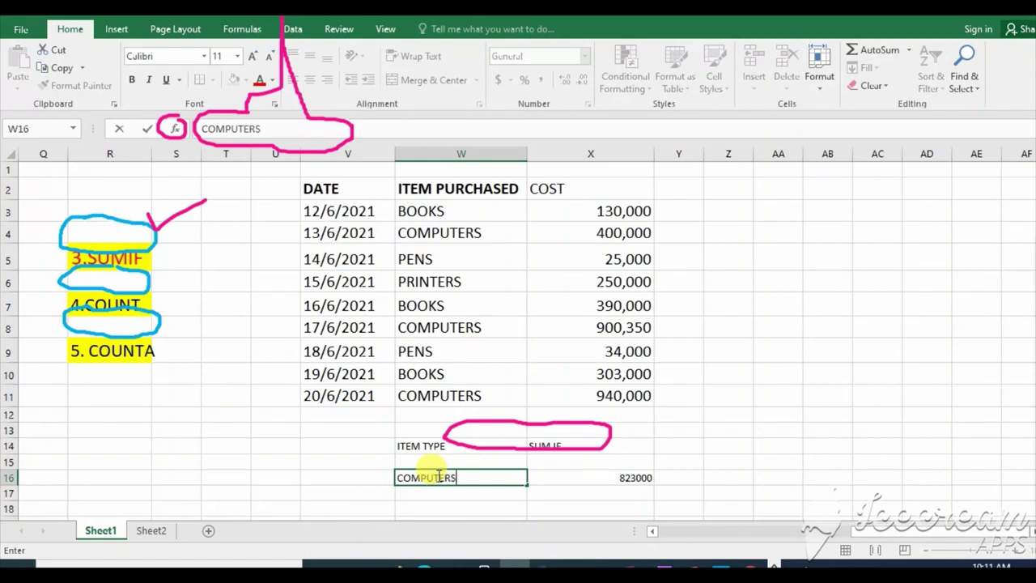
click(781, 352)
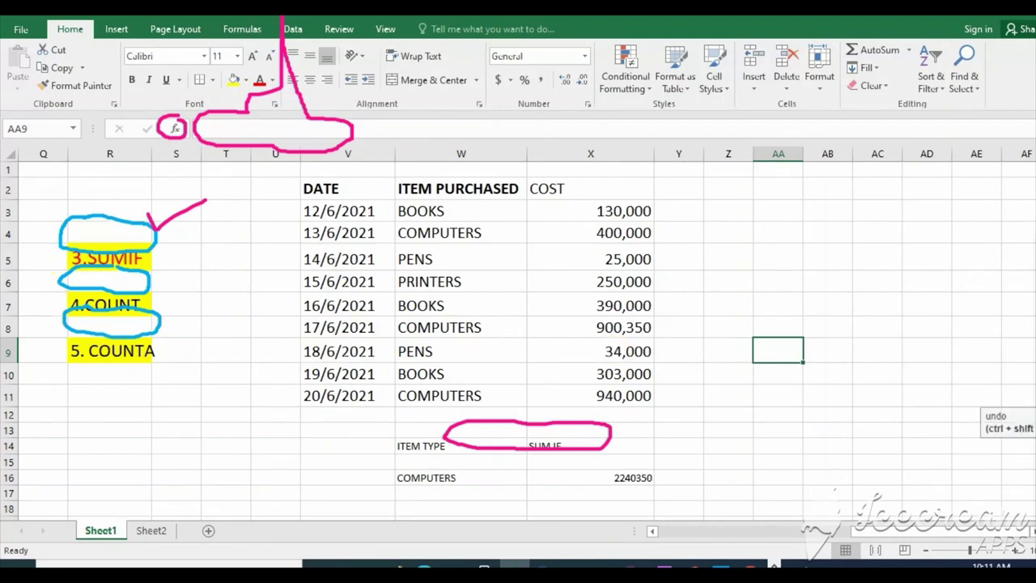
click(1026, 422)
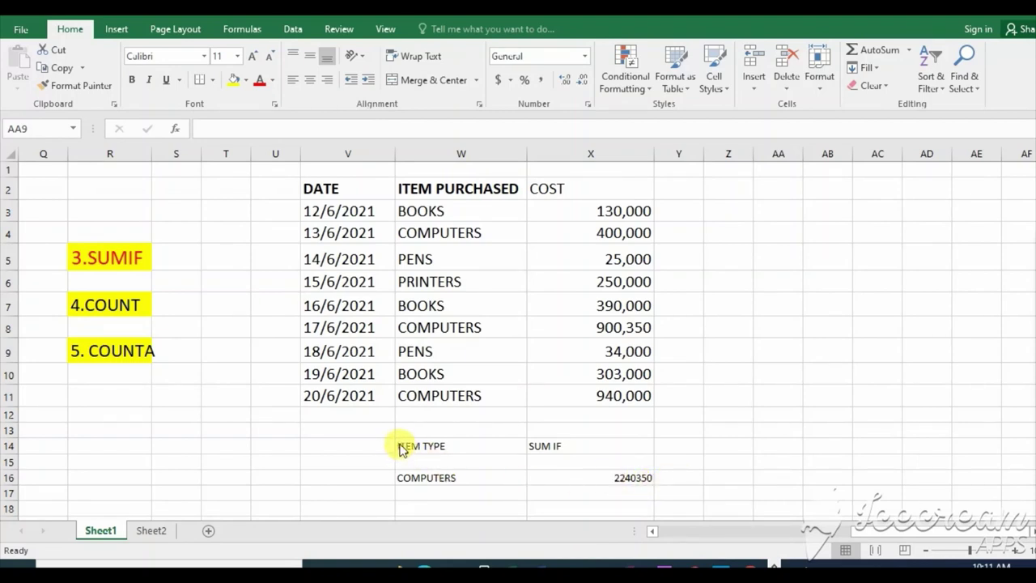
Enlarge the ITEM TYPE and SUM IF block W14:X16 text to 14 point
drag(402, 448, 640, 476)
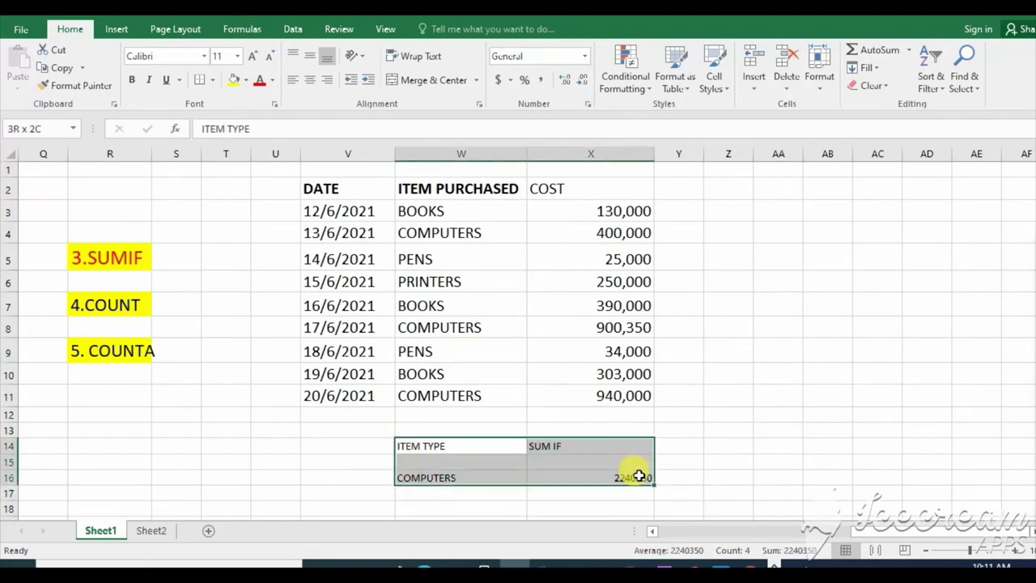
click(255, 56)
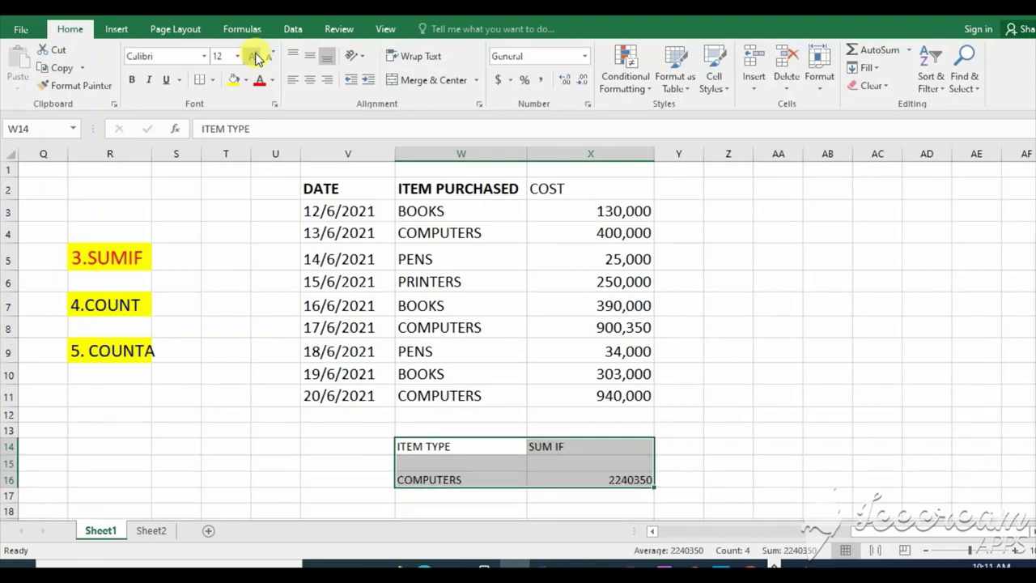
click(255, 56)
click(800, 434)
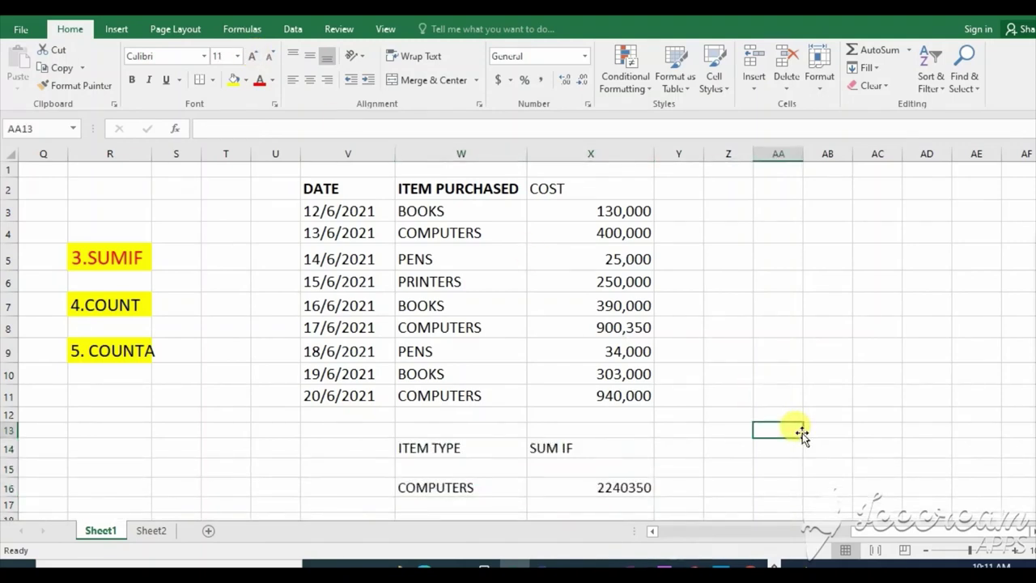
Change the item type criterion in W16 to PENS
click(455, 486)
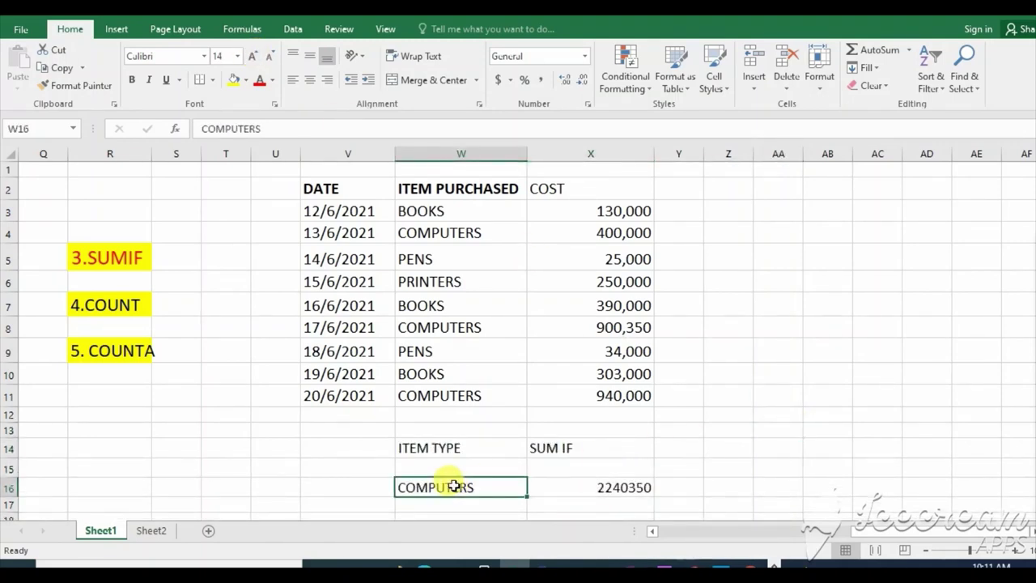
text(PENS)
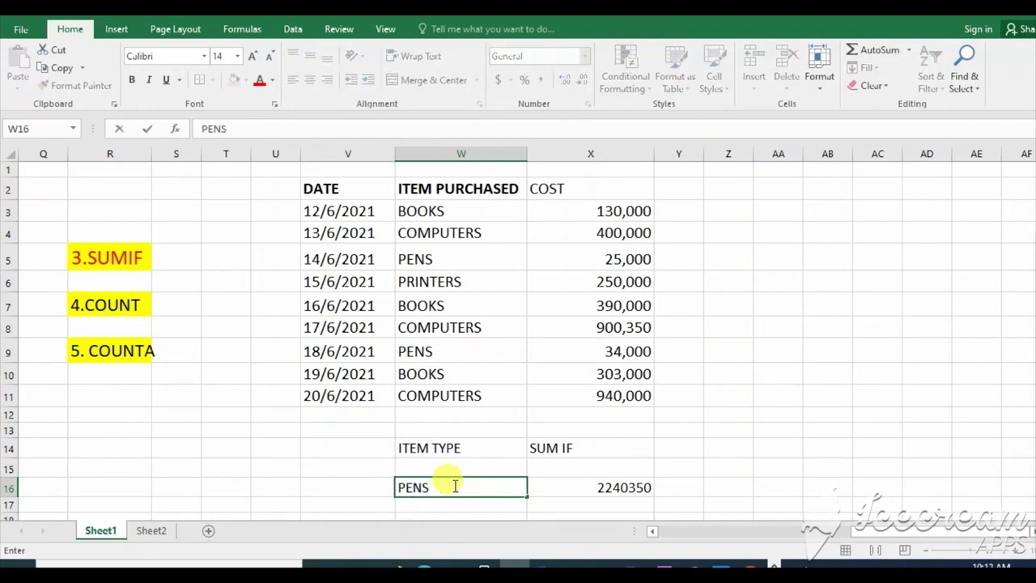
click(820, 308)
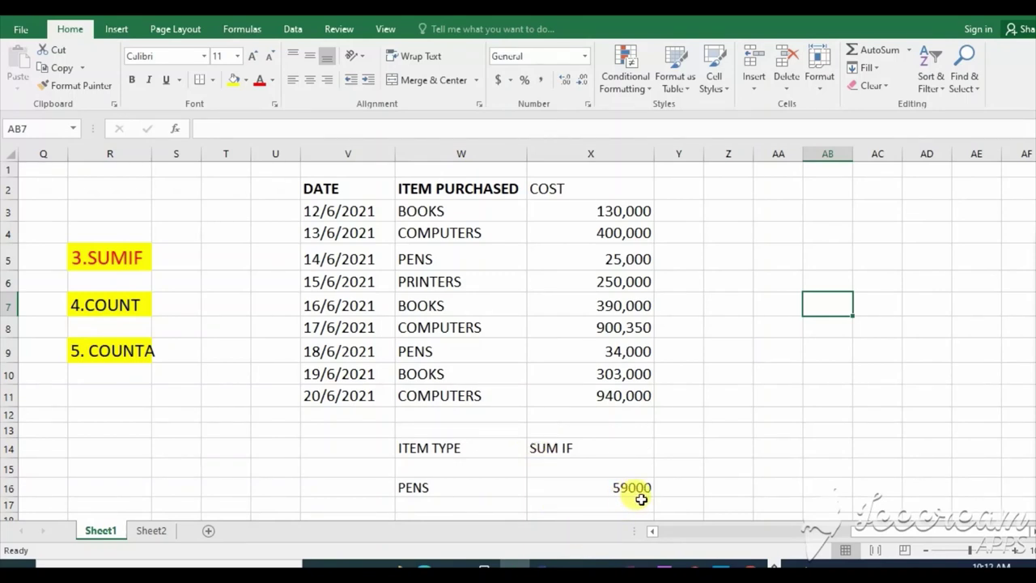
click(433, 488)
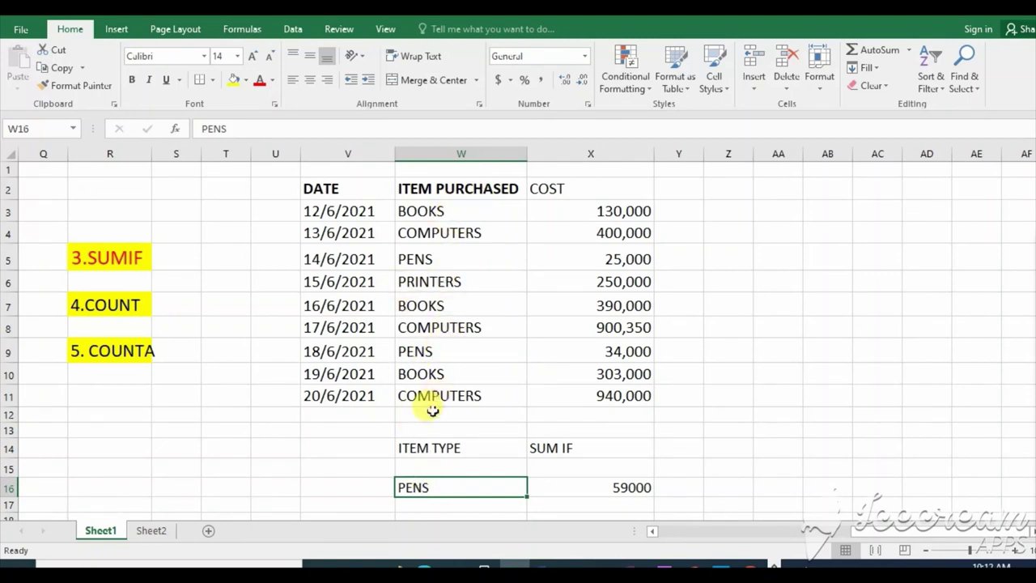
click(330, 416)
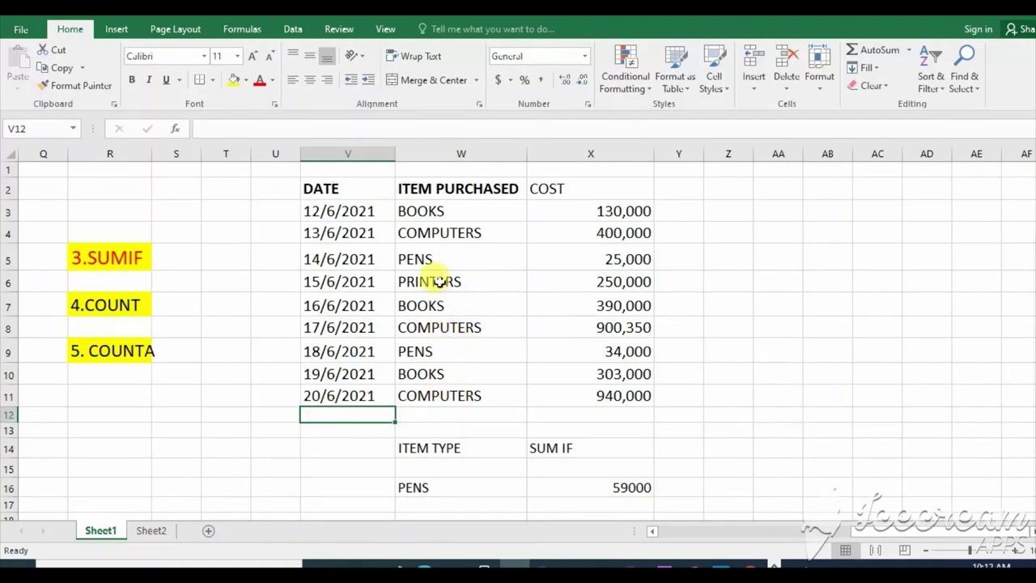
Set W16 back to BOOKS and check the SUMIF formula returning 823000
click(424, 489)
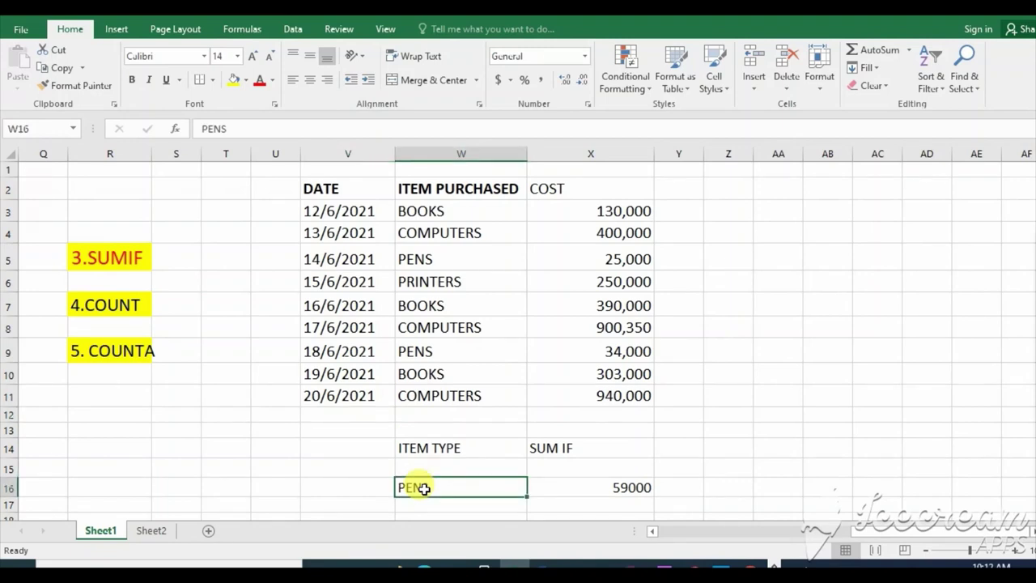
text(BOOKS)
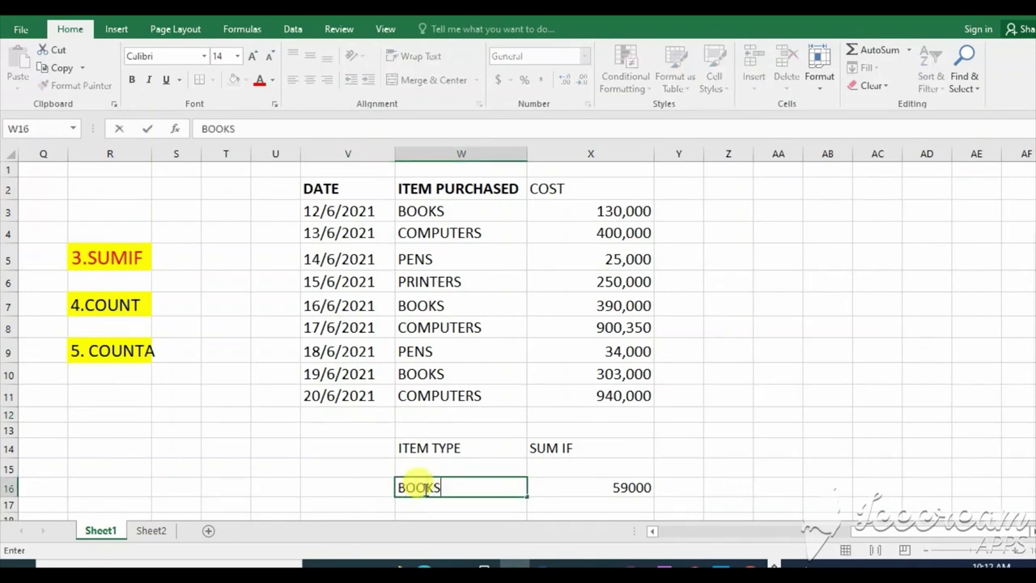
click(826, 350)
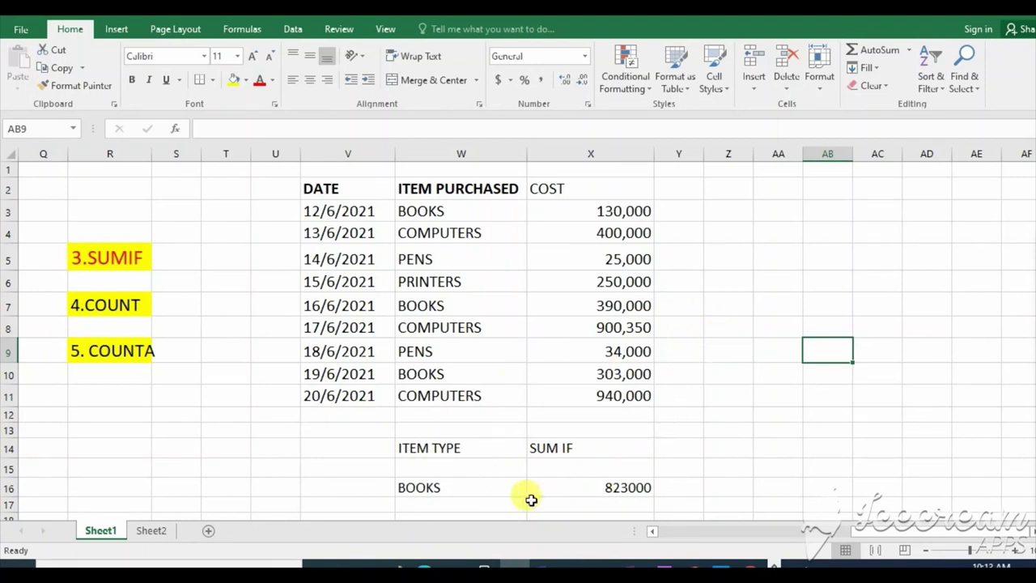
click(452, 488)
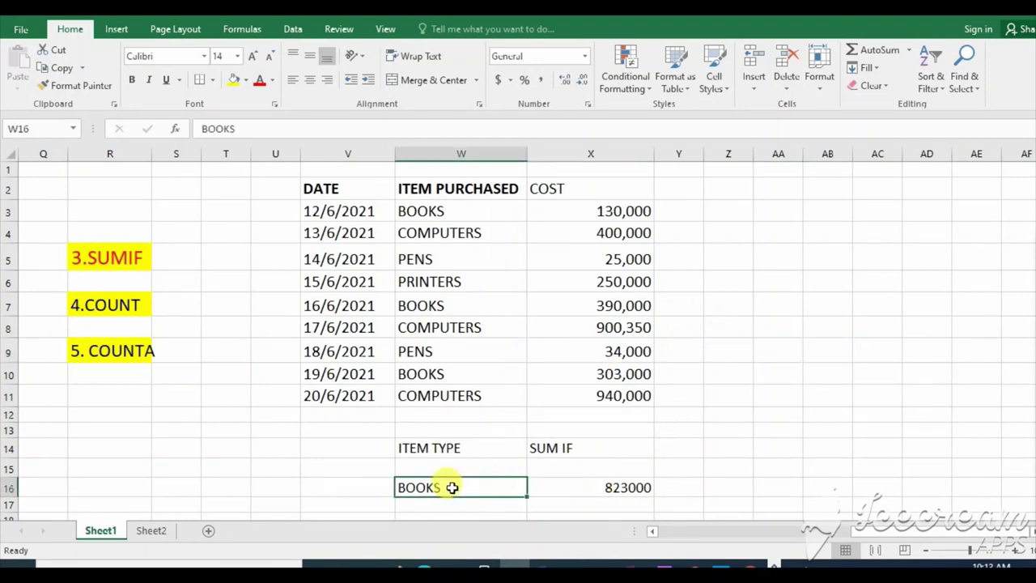
click(614, 487)
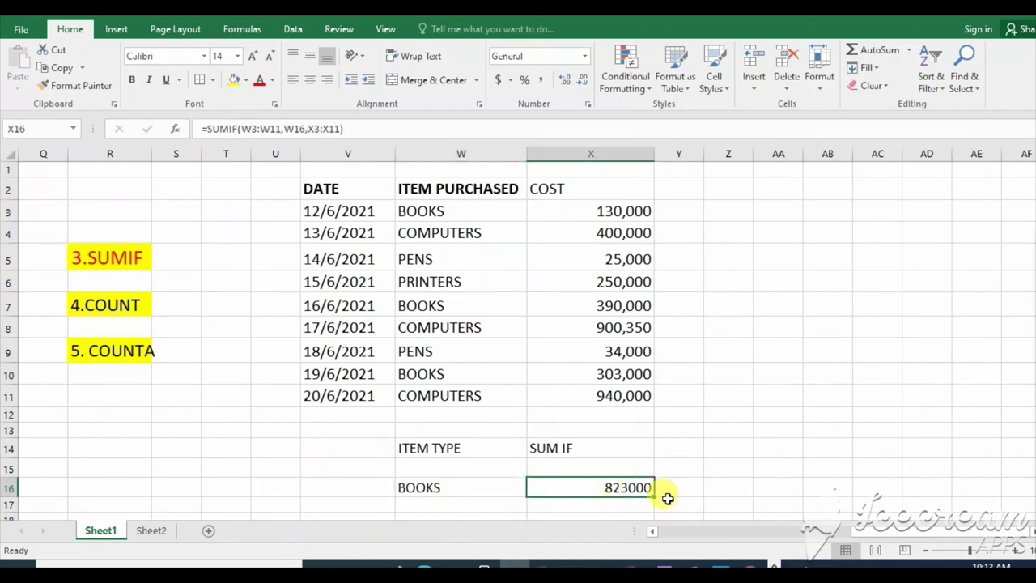
click(792, 427)
click(557, 429)
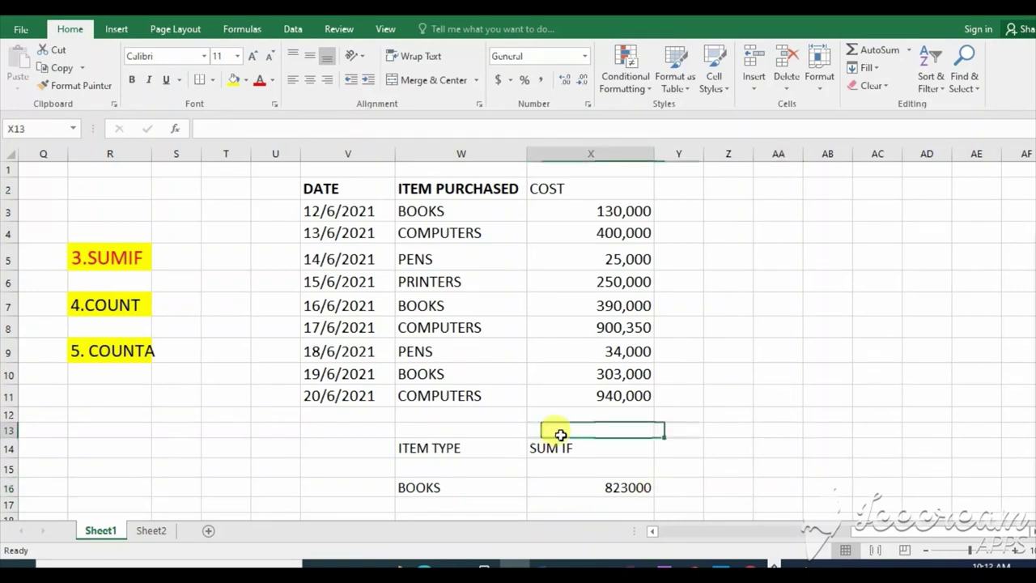
click(561, 447)
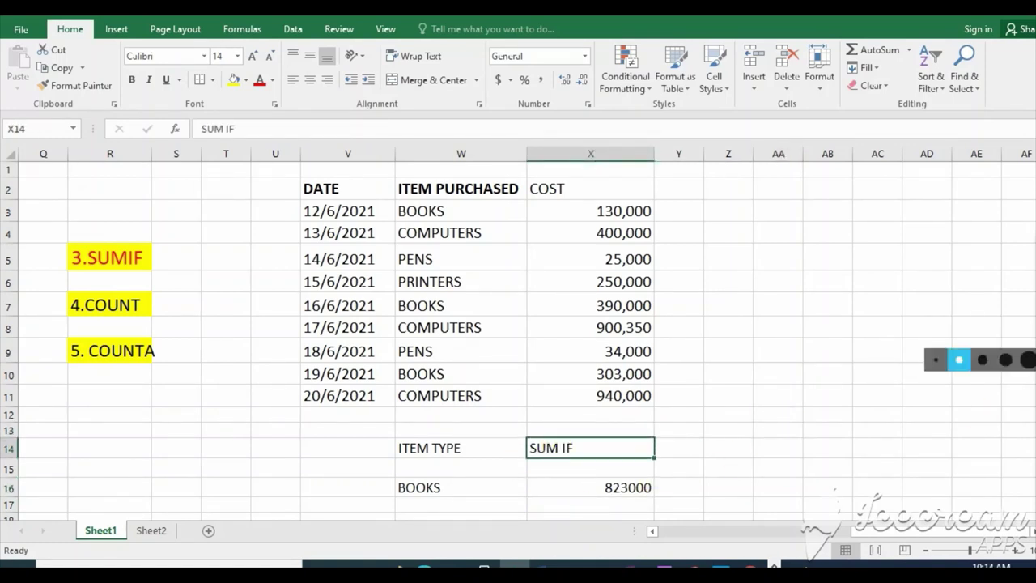
click(981, 290)
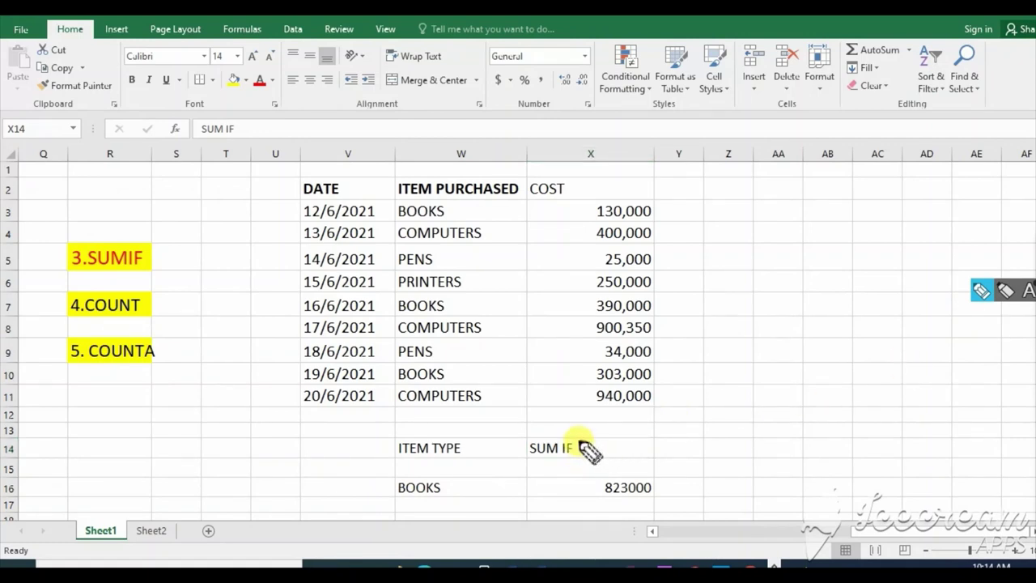
Loop the SUM IF heading and COST values with pink annotations, then wipe them off
mouse_move(576, 435)
mouse_down()
mouse_move(514, 442)
mouse_move(596, 443)
mouse_move(568, 422)
mouse_up()
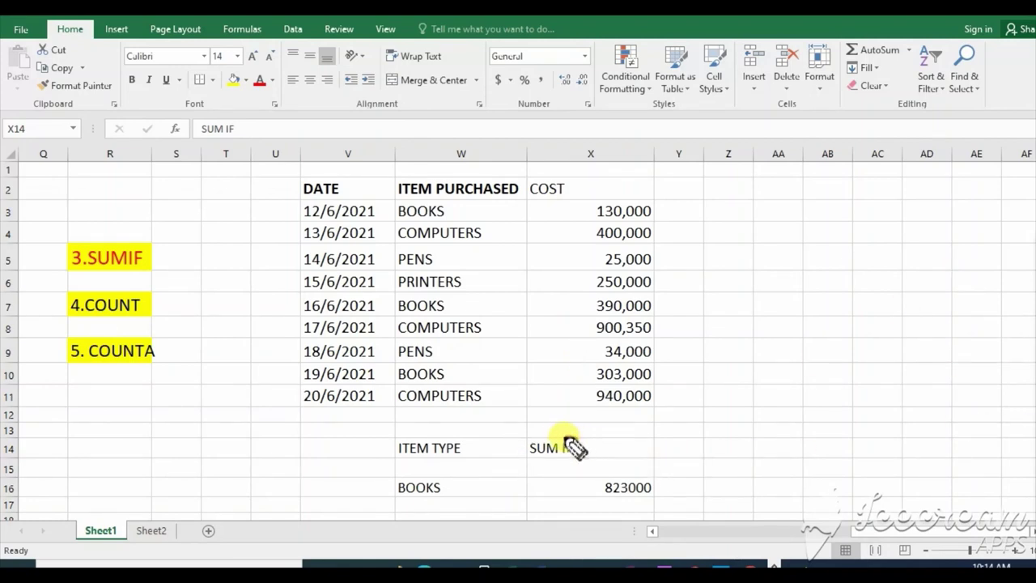
mouse_move(569, 443)
mouse_down()
mouse_move(581, 458)
mouse_move(589, 450)
mouse_up()
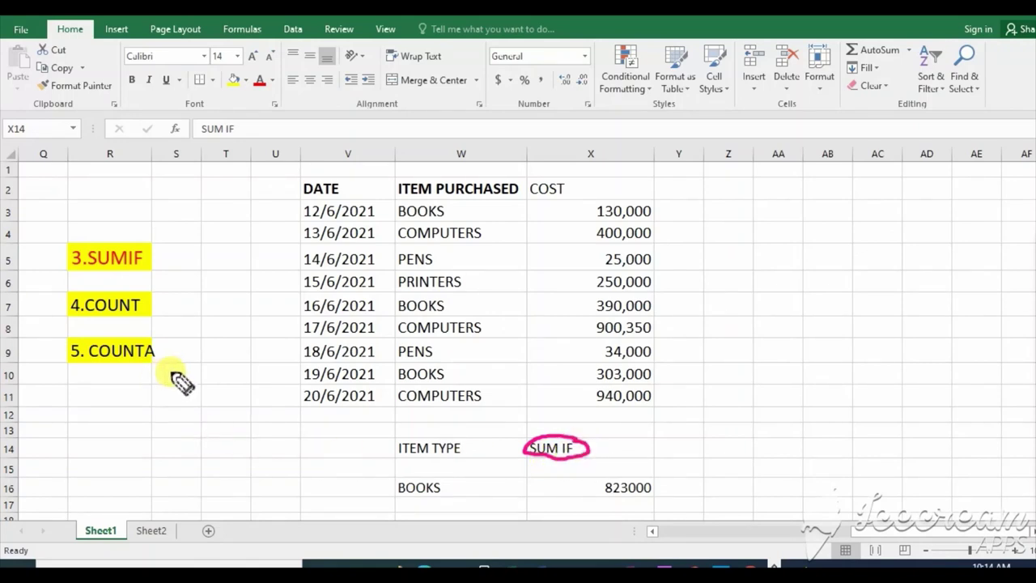
drag(71, 318, 138, 321)
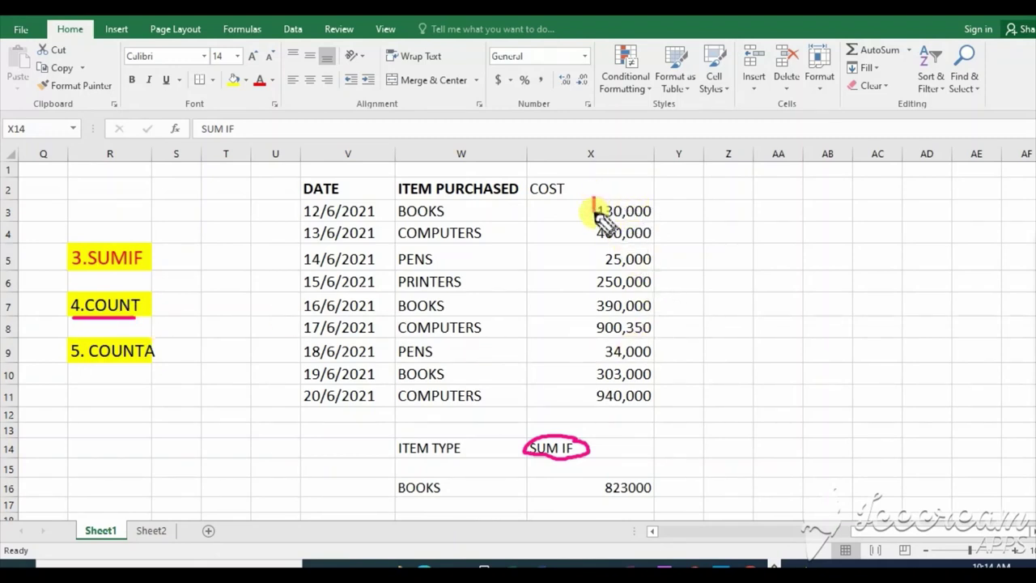
mouse_move(595, 198)
mouse_down()
mouse_move(600, 327)
mouse_move(656, 380)
mouse_move(666, 233)
mouse_up()
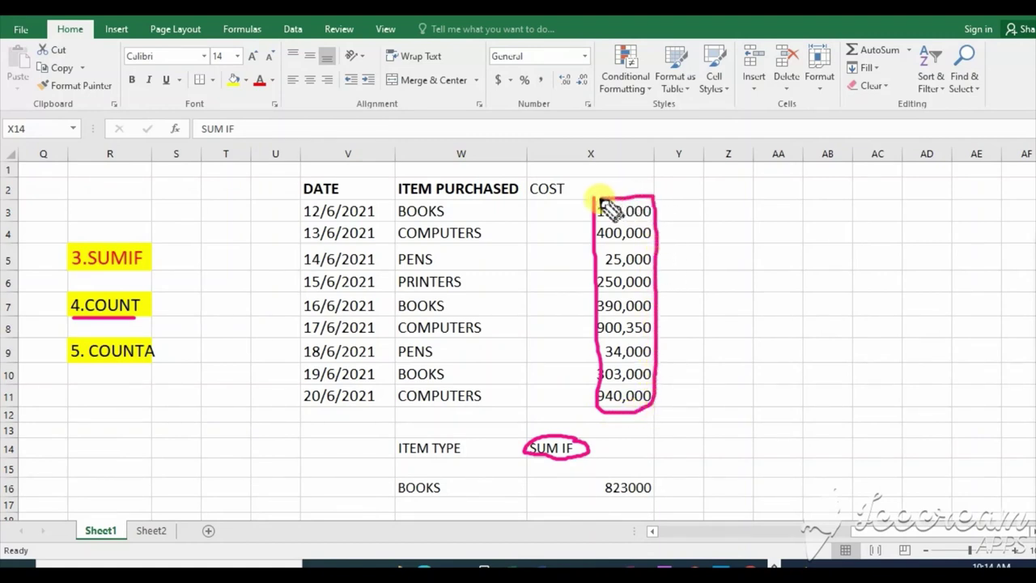
drag(665, 233, 594, 199)
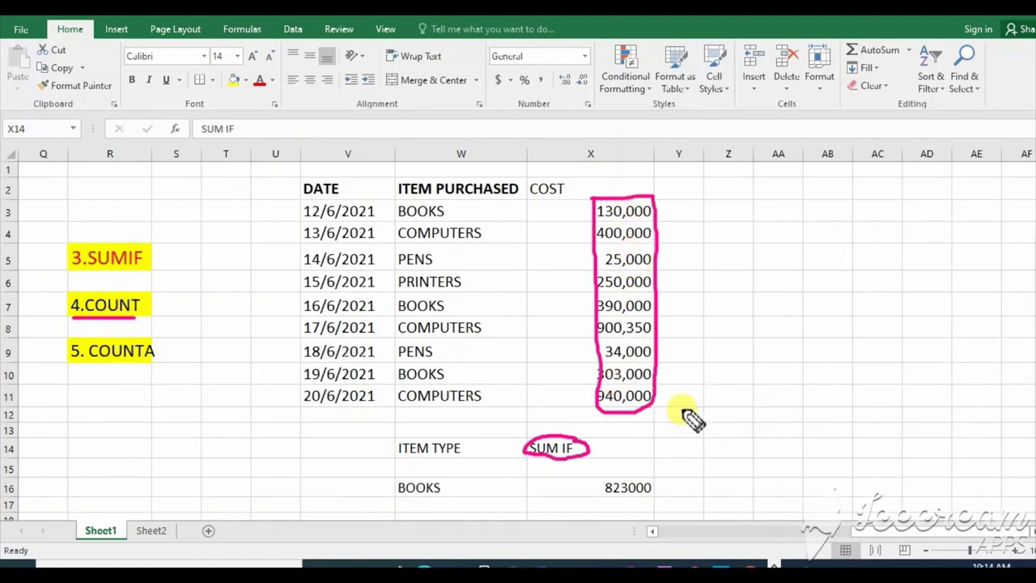
mouse_move(1012, 405)
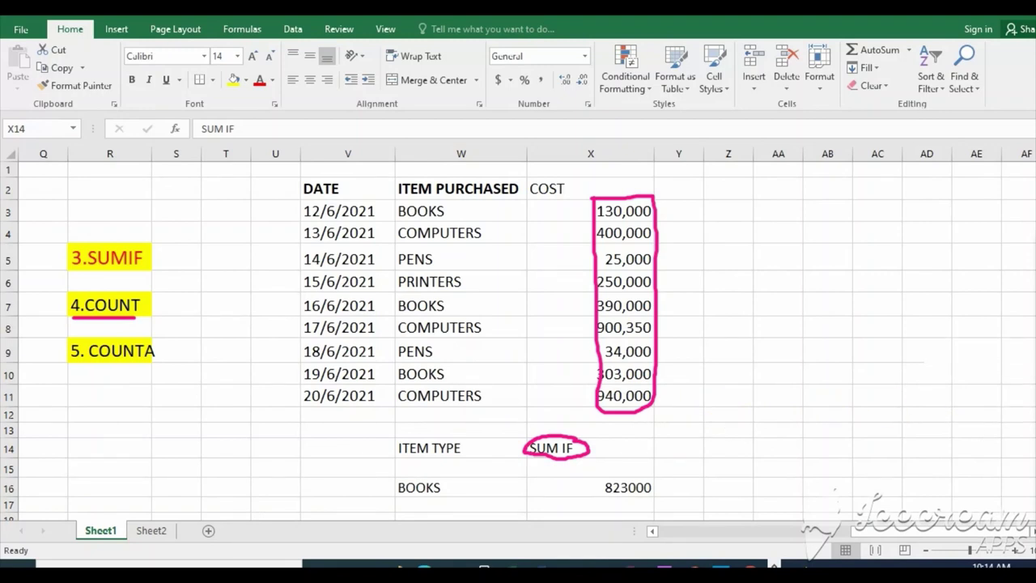
click(1022, 395)
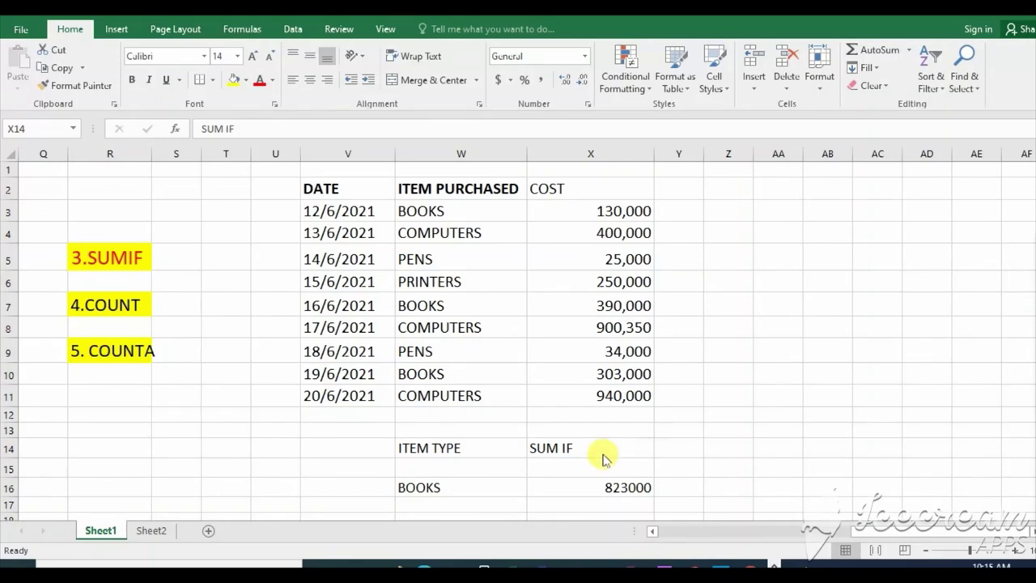
Enter the label 4. COUNT in AA10 and start typing =COUNT( in AB10
click(781, 372)
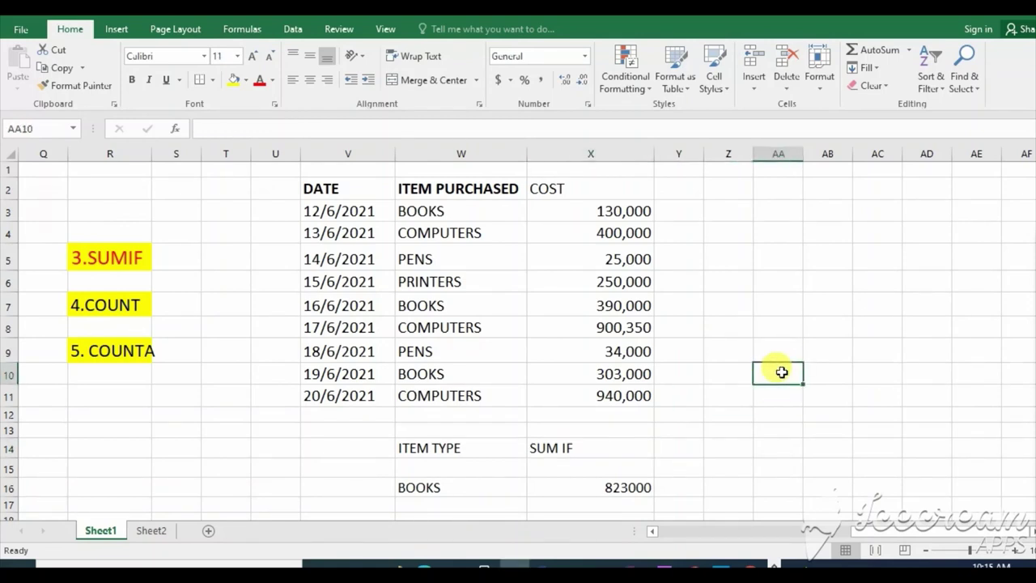
text(c)
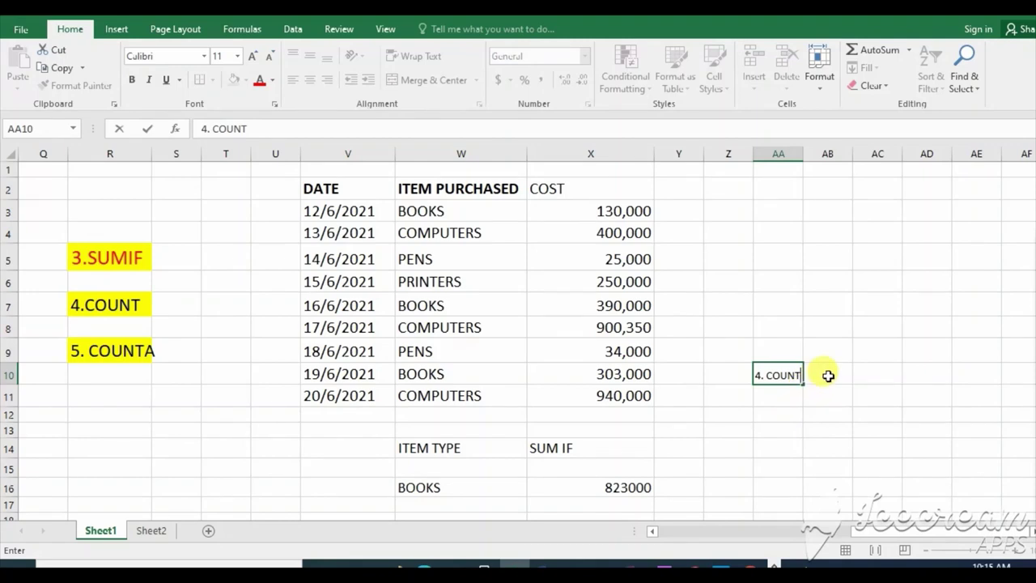
click(828, 375)
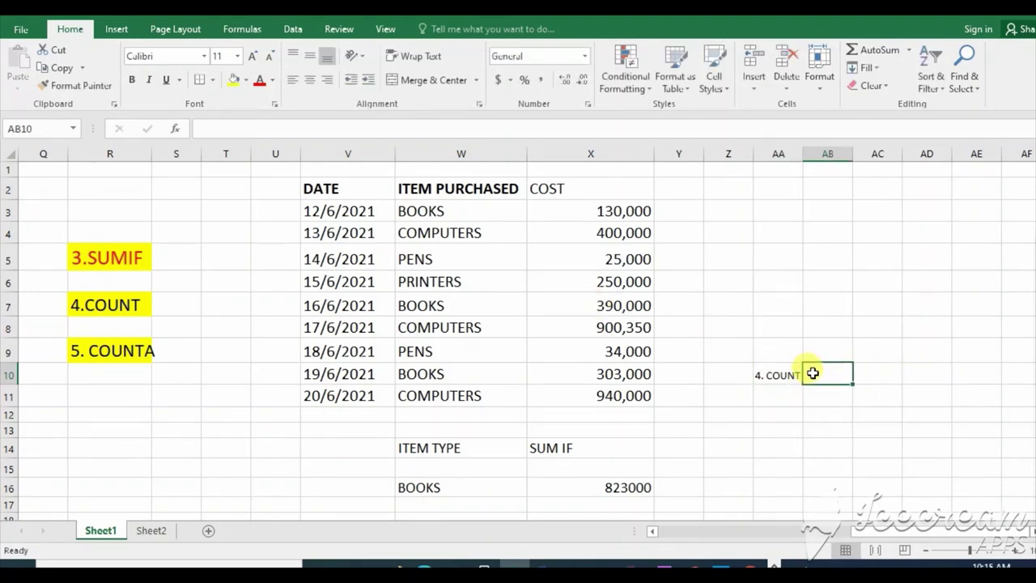
text(=CO)
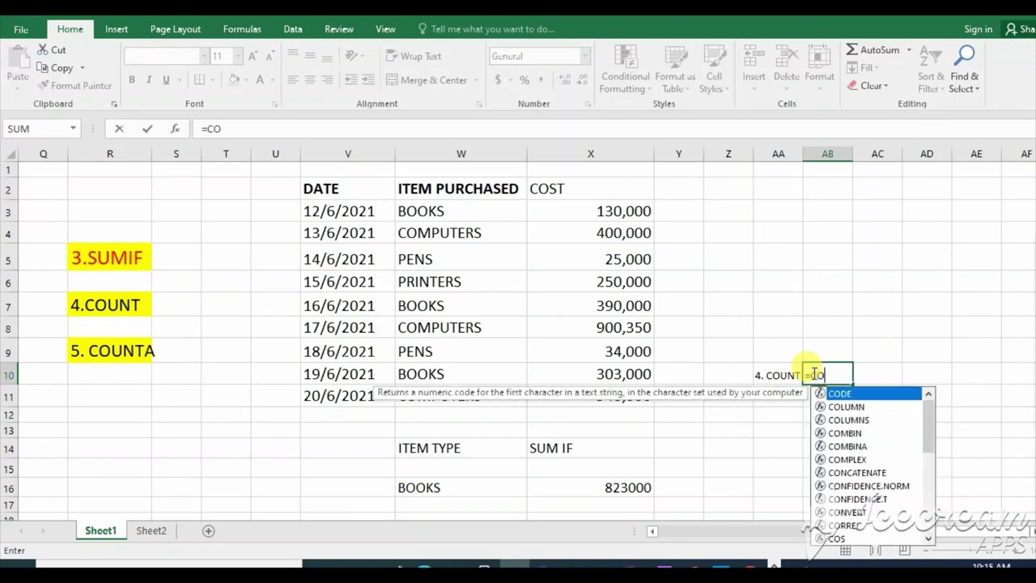
text(UNT)
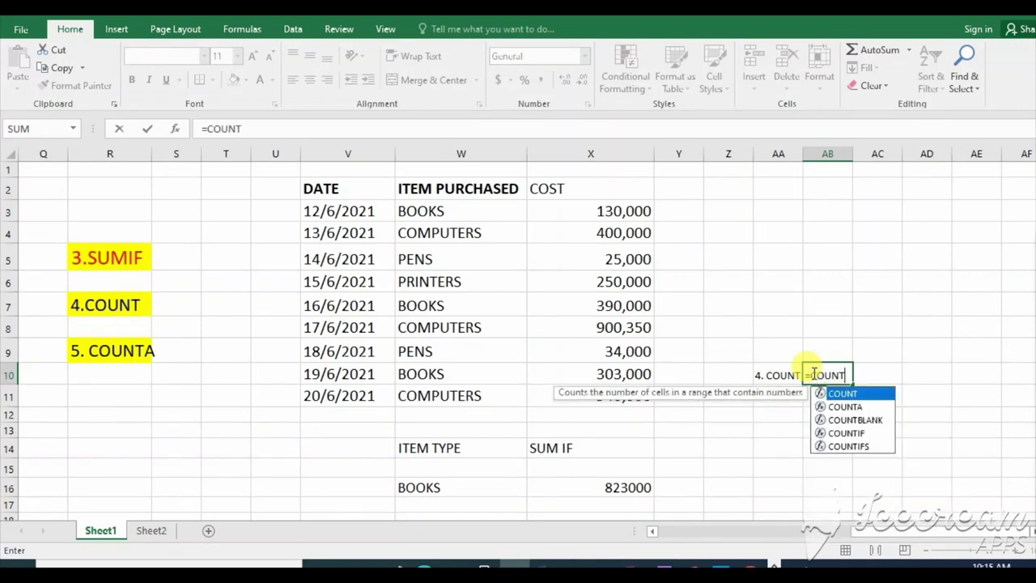
text(()
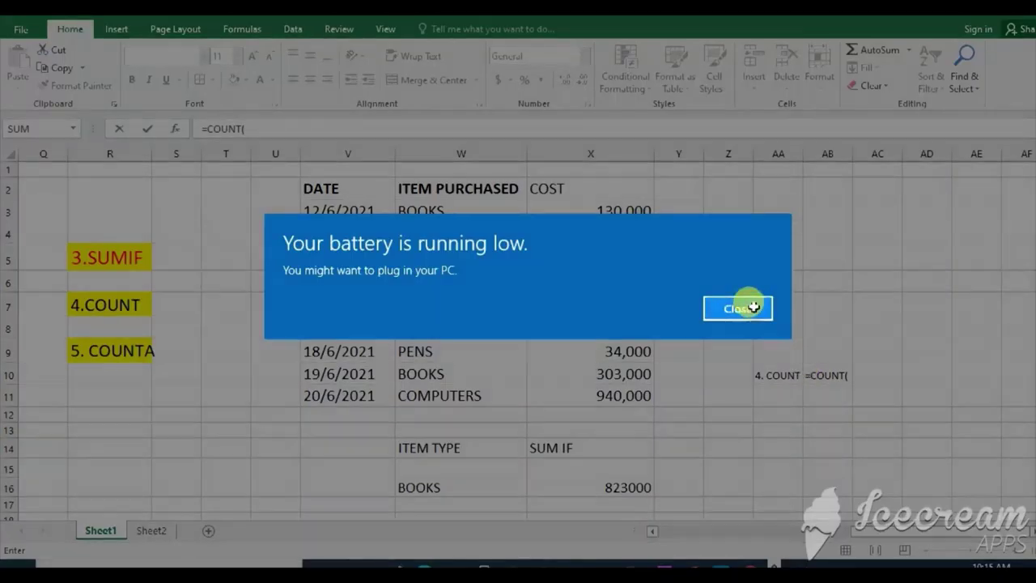
Complete =COUNT(X2:X16) in AB10 so it returns 10, then check the COST values' count
click(753, 307)
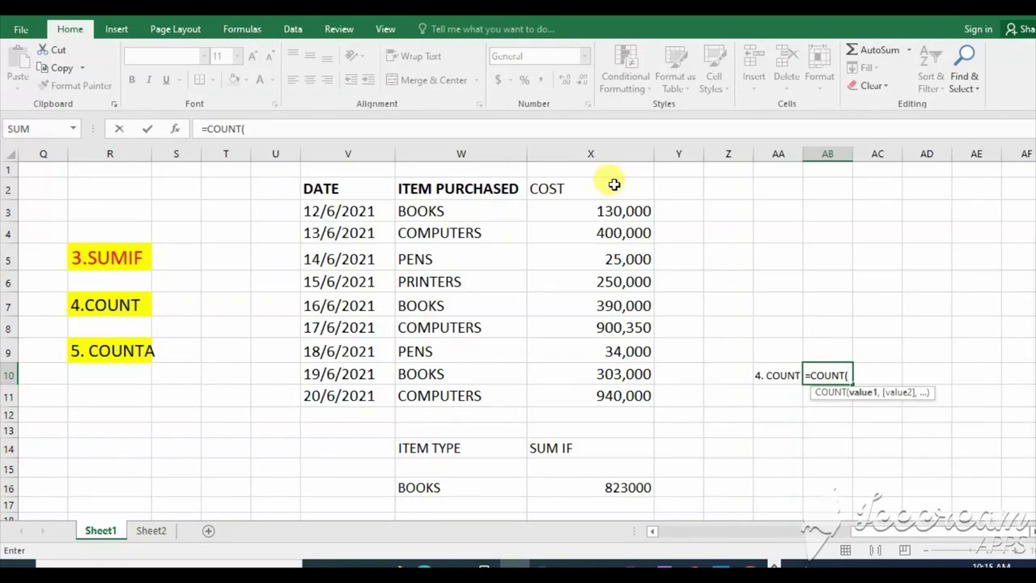
mouse_move(614, 185)
mouse_down()
mouse_move(627, 397)
mouse_move(621, 488)
mouse_up()
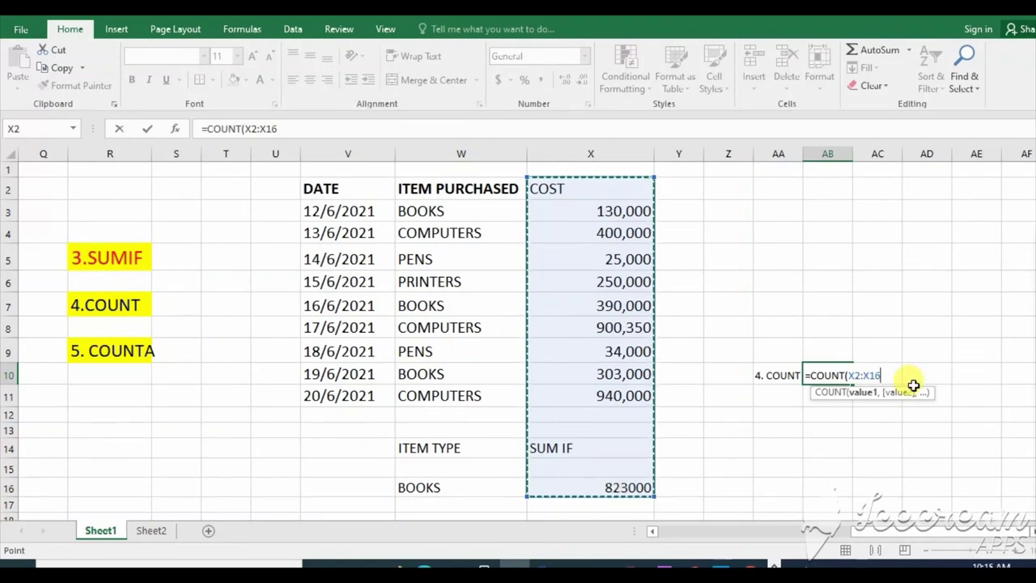
text())
key(Return)
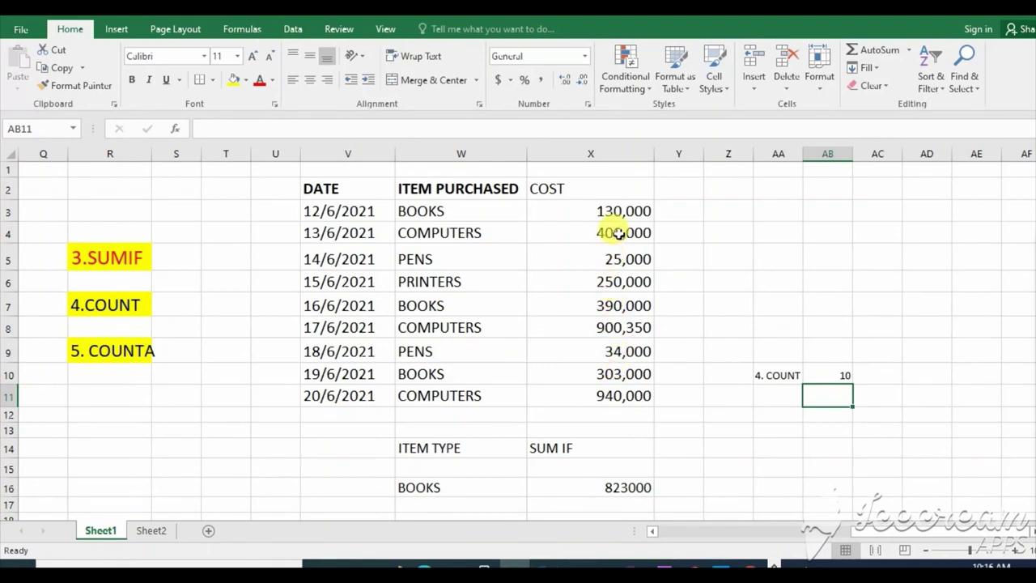
drag(614, 183, 641, 510)
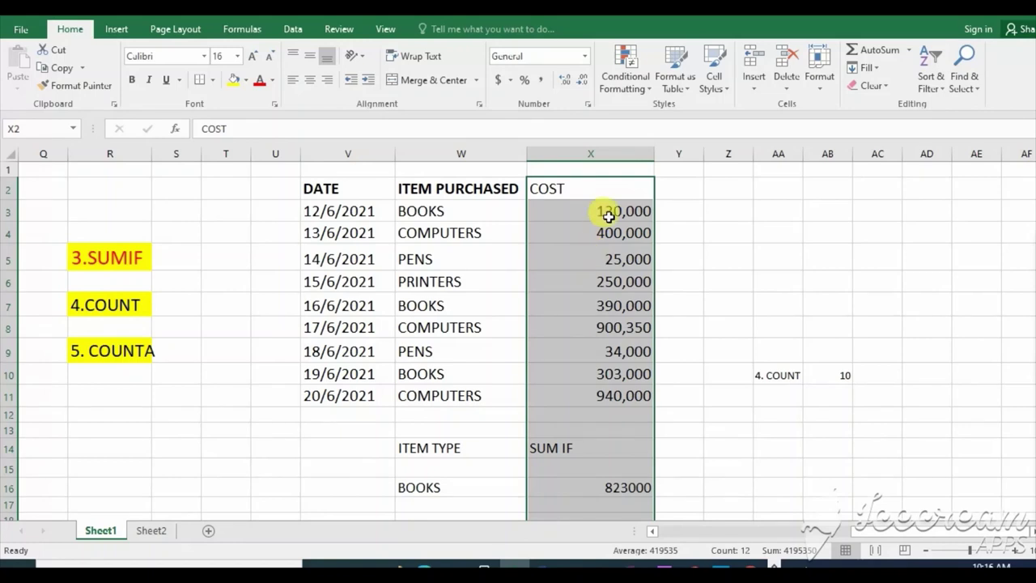
Enter the label '5. COUNTA' in AA11 and widen column AA to fit the labels
click(769, 405)
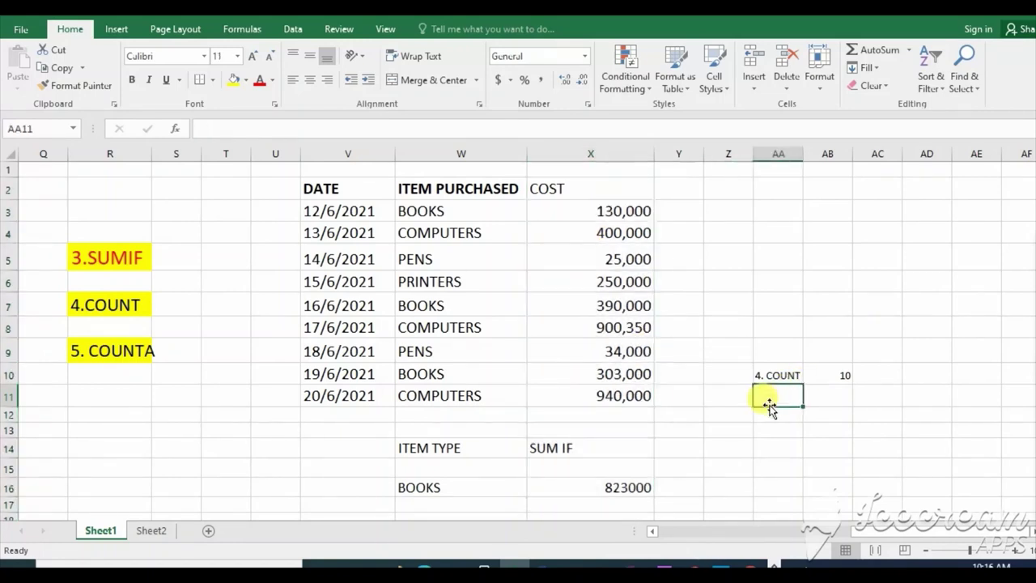
text(5. C)
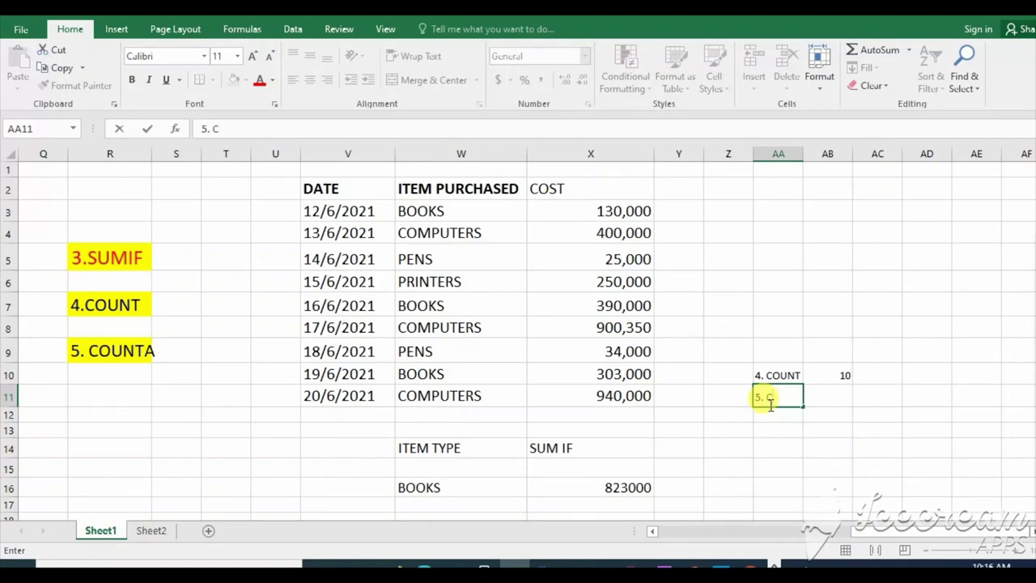
text(OUNTA)
key(F2)
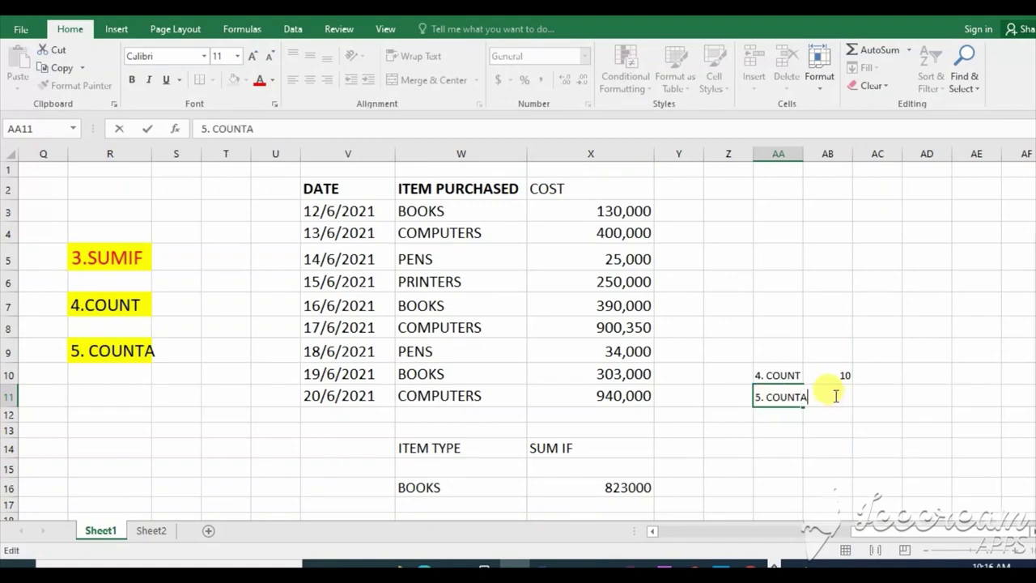
click(875, 394)
drag(804, 154, 823, 154)
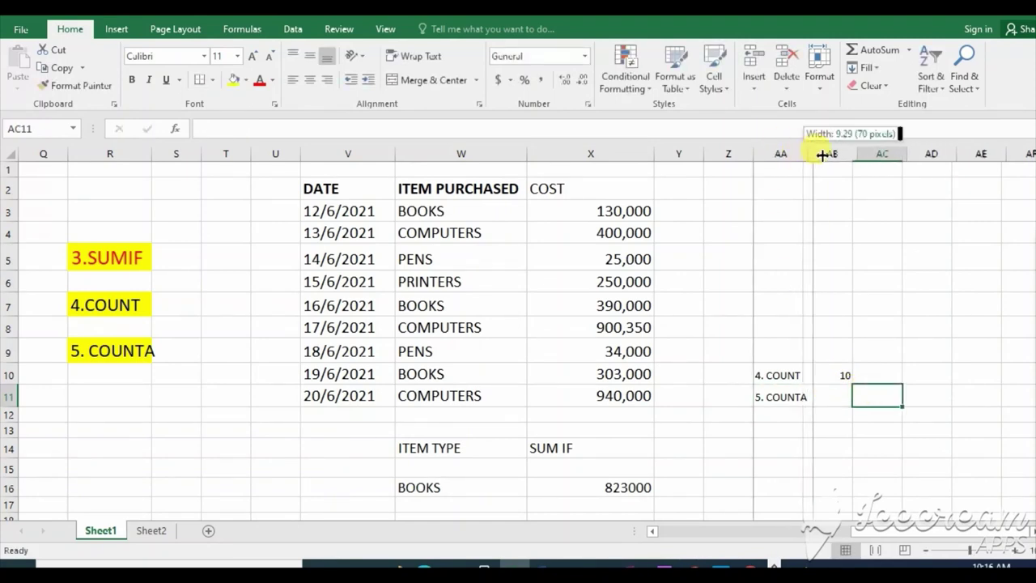
Enter =COUNTA(X2:X16) in AB11, returning 12
click(849, 400)
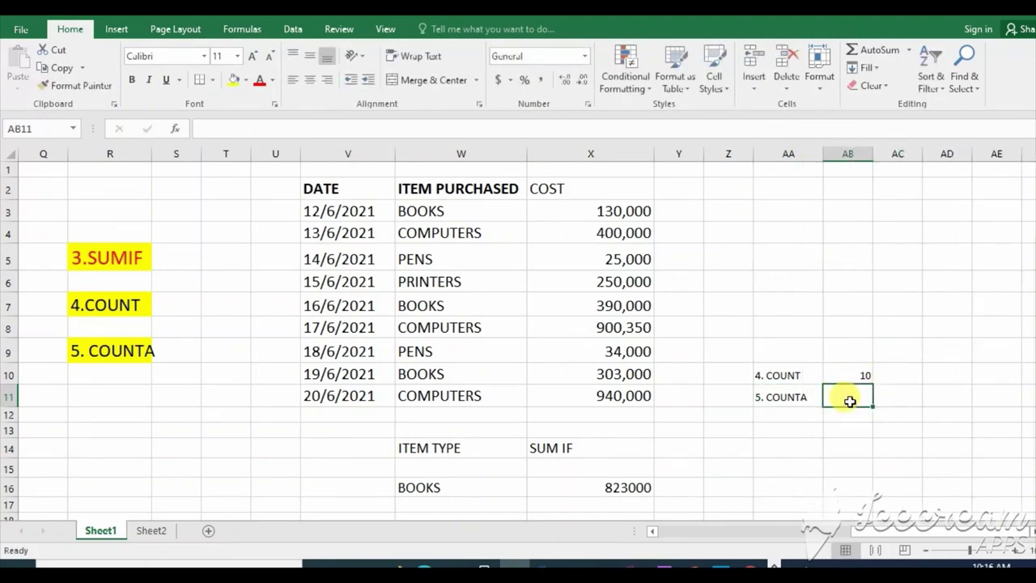
text(=)
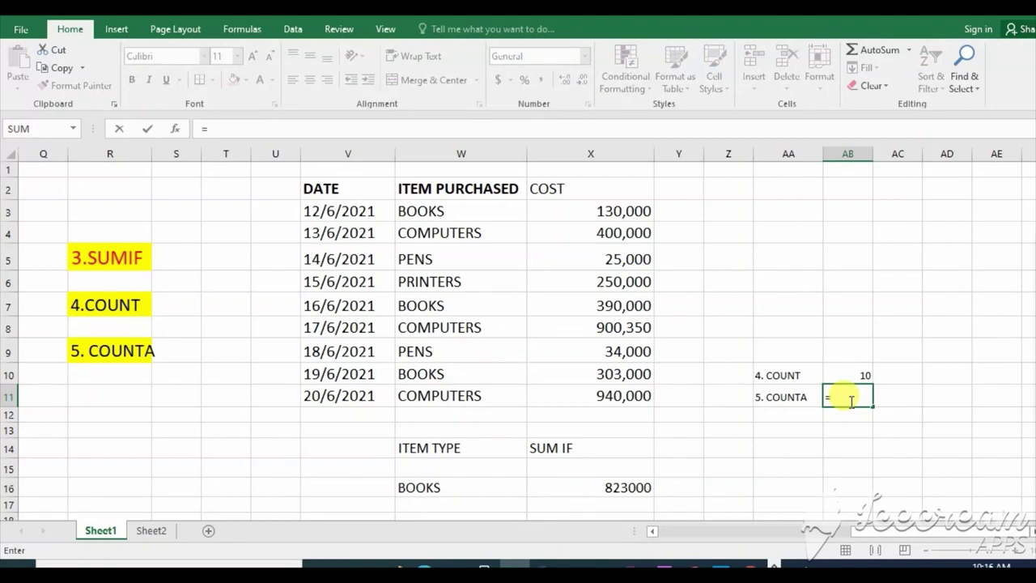
text(COUN)
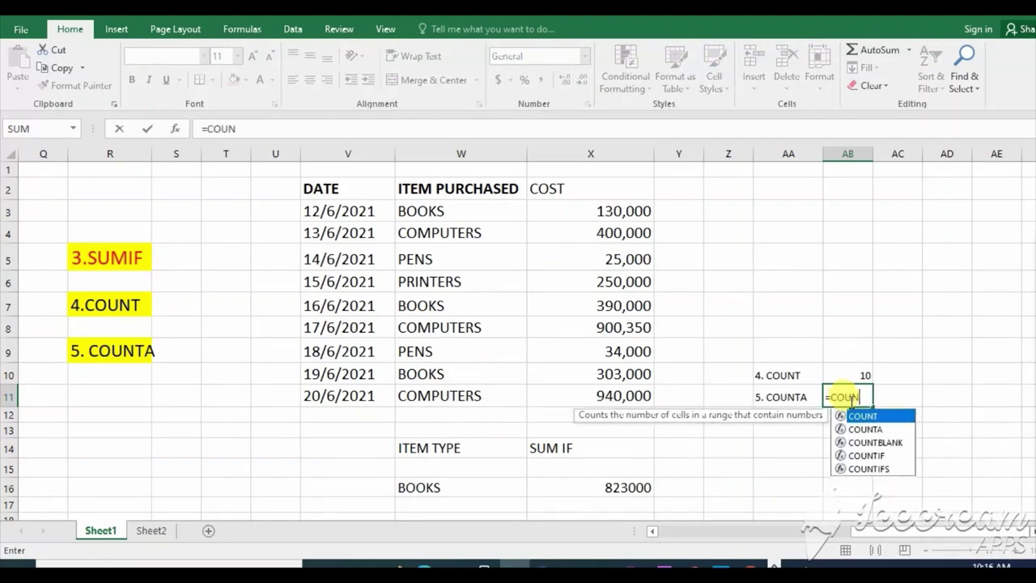
text(TA)
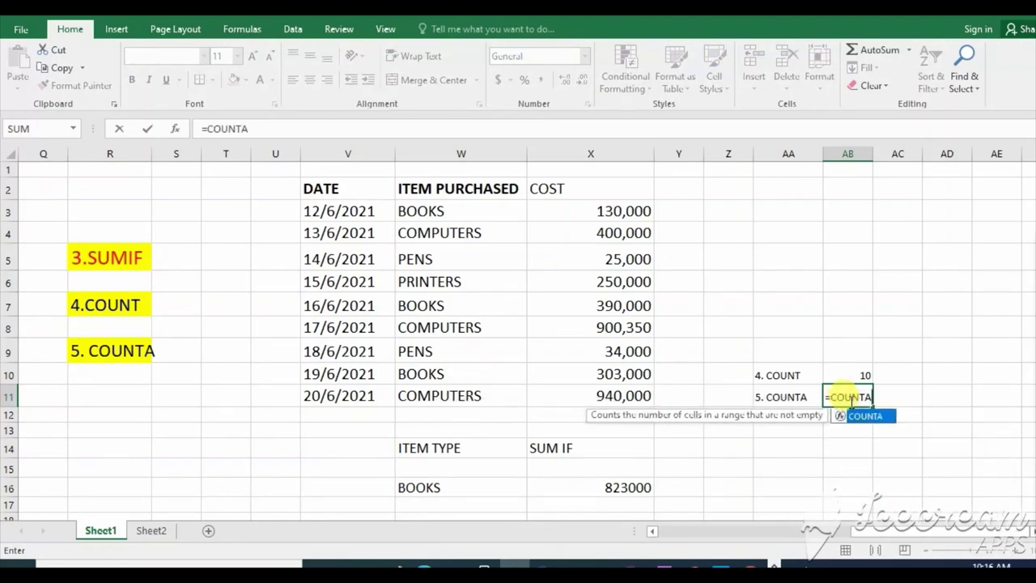
text(()
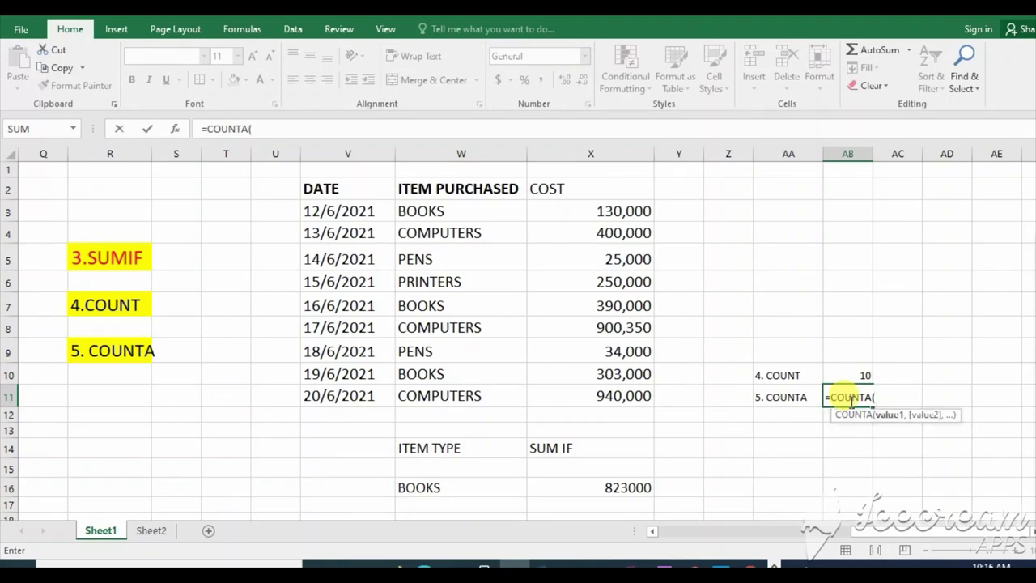
click(598, 188)
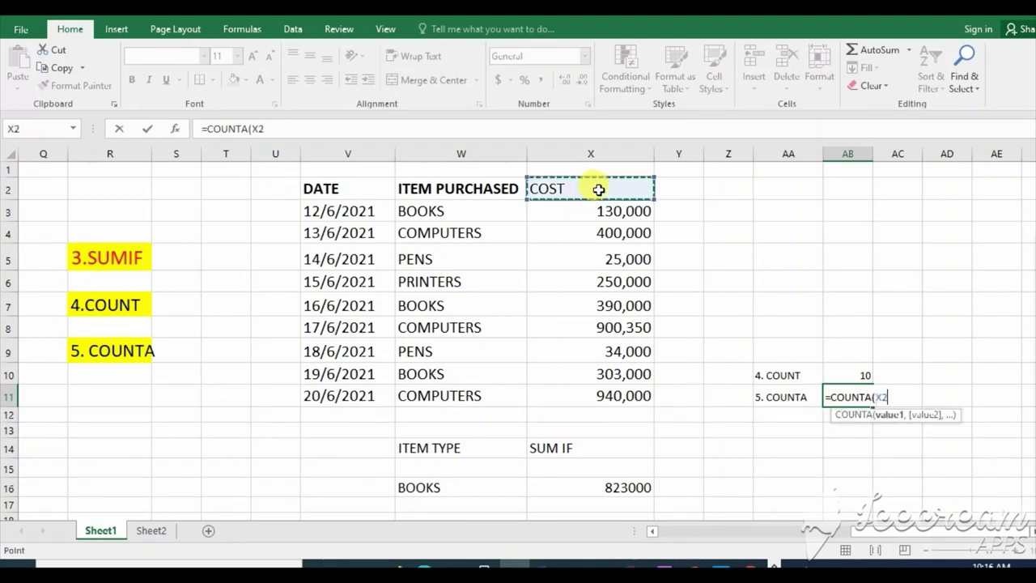
drag(598, 189, 611, 458)
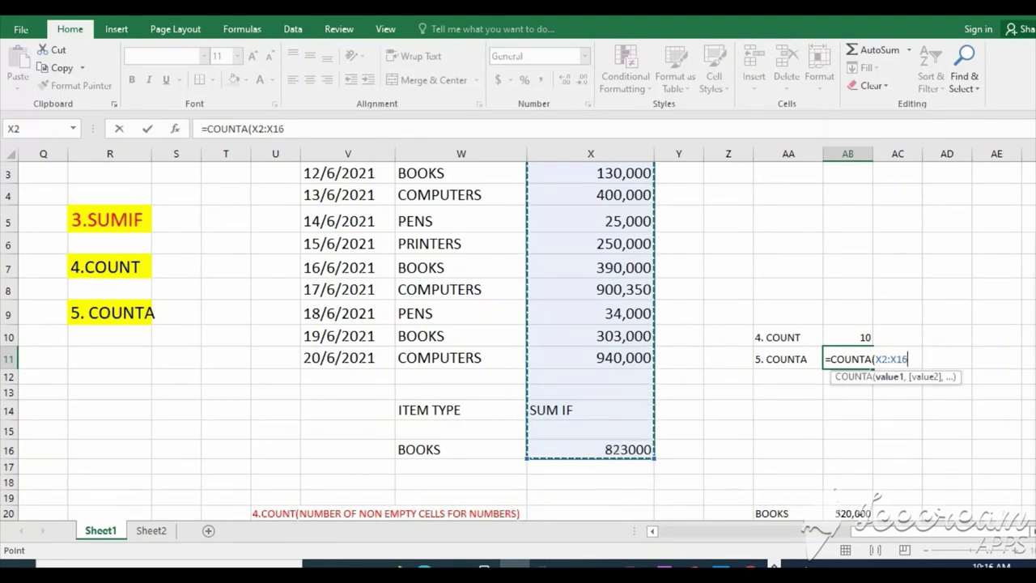
scroll(518, 361, up, 1)
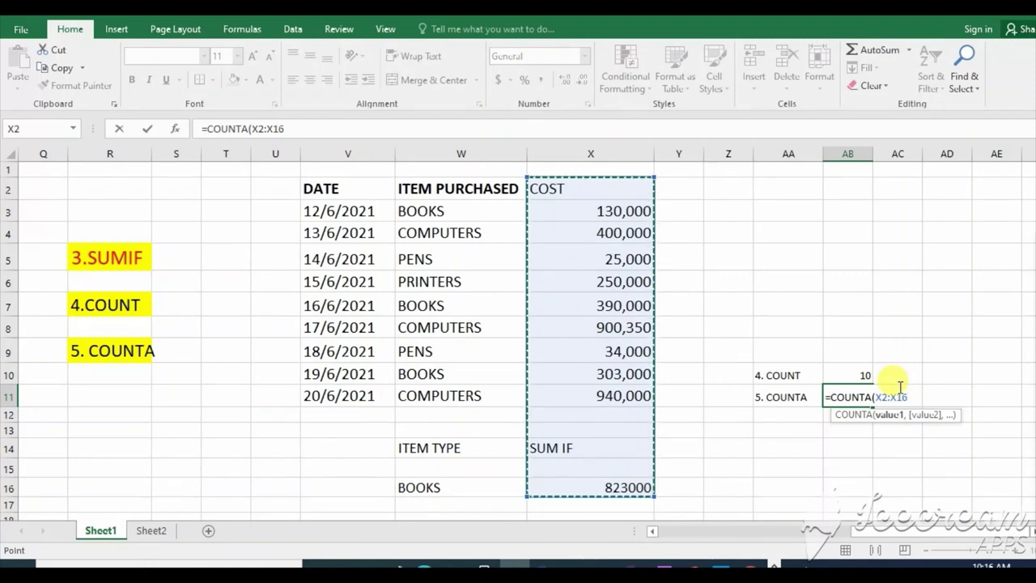
text())
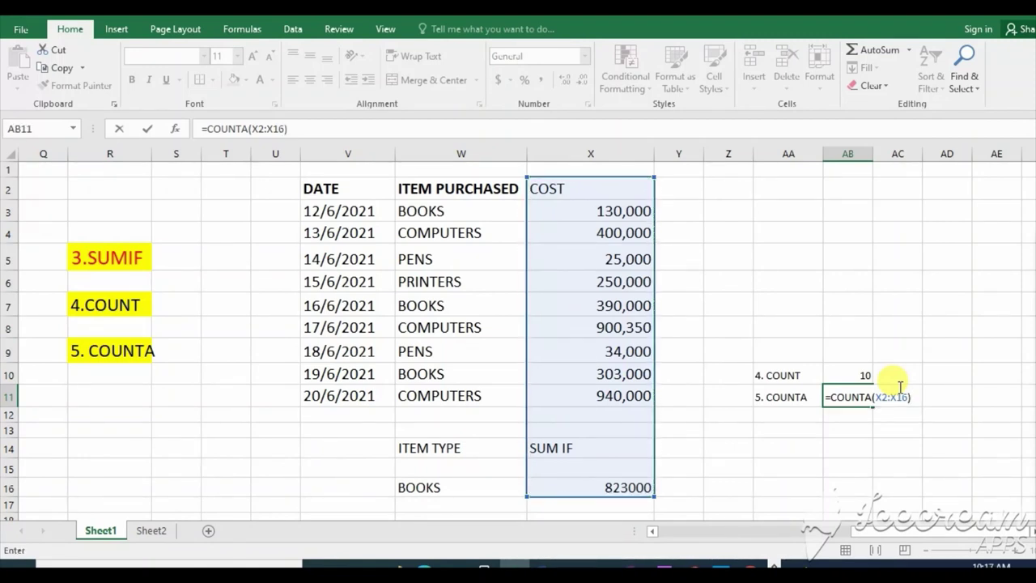
key(Return)
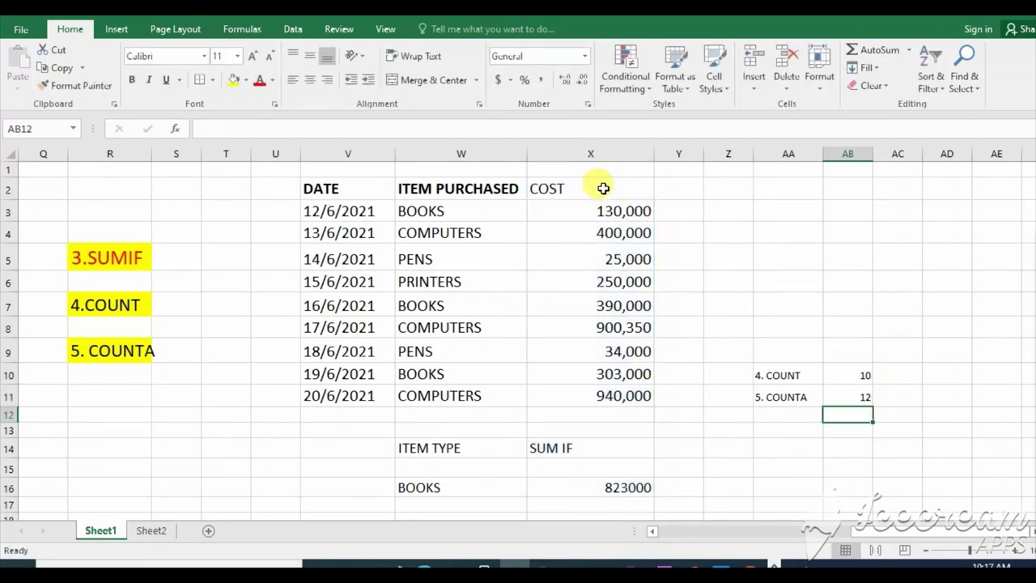
drag(601, 187, 612, 484)
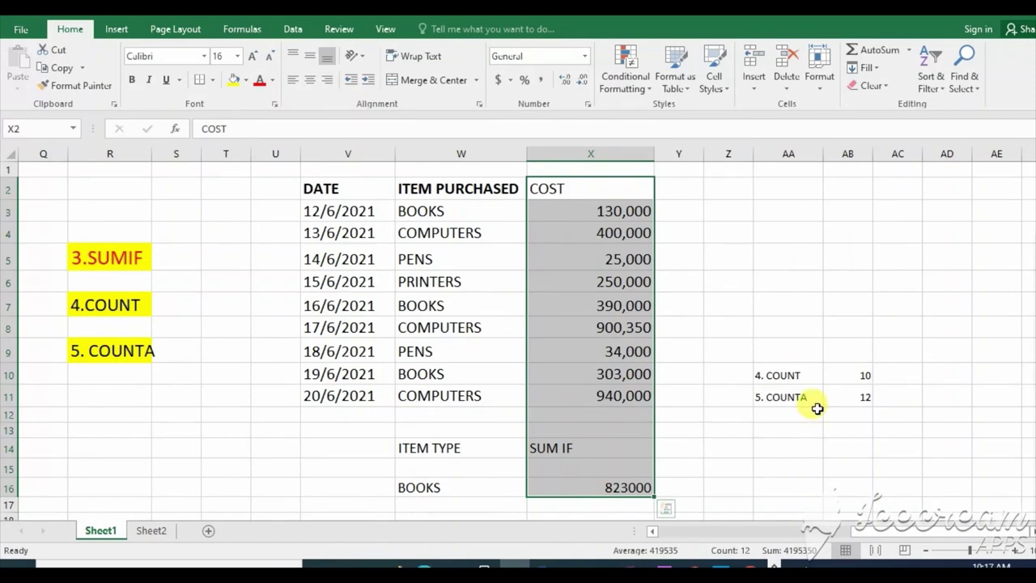
click(862, 441)
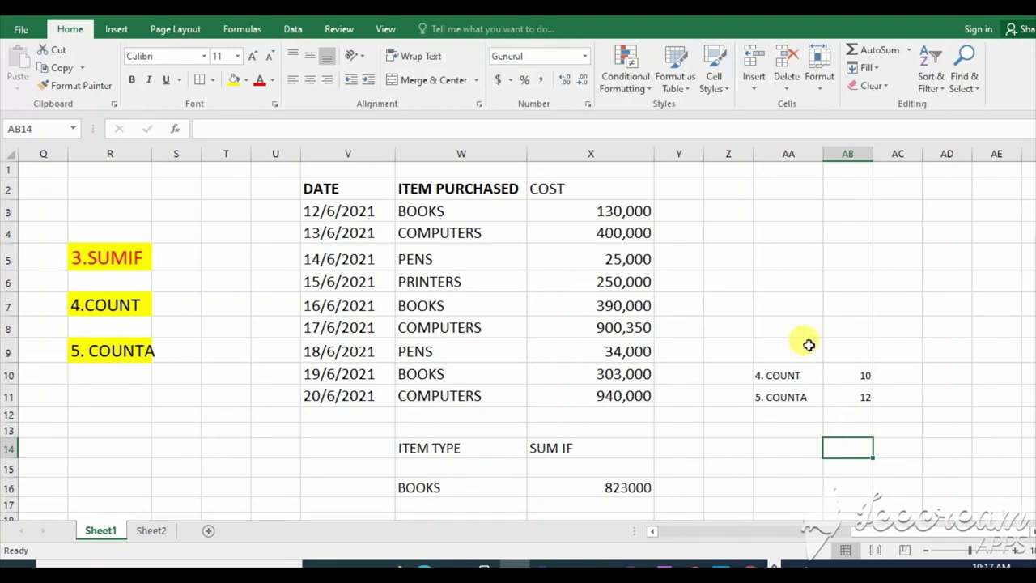
drag(771, 374, 842, 393)
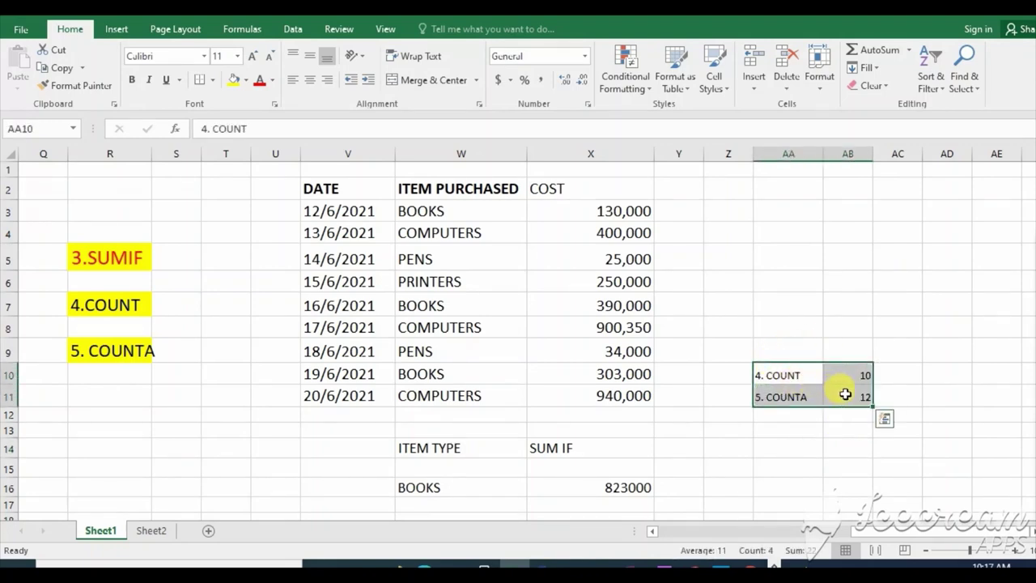